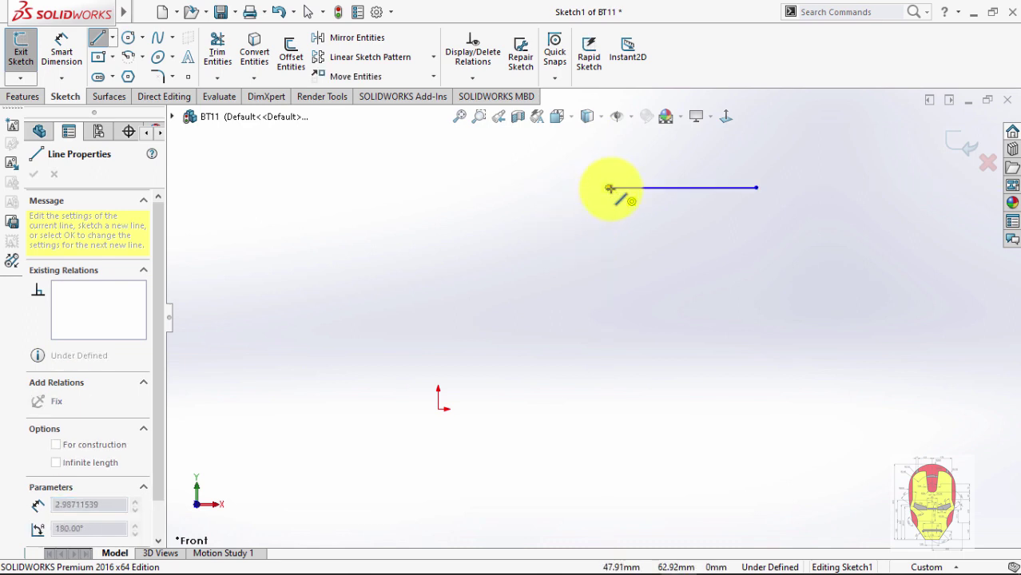
Sketch a tangent arc of about 28 mm radius from the horizontal line's left end, continuing with a slanted line down to the origin.
{"action": "key", "text": "a"}
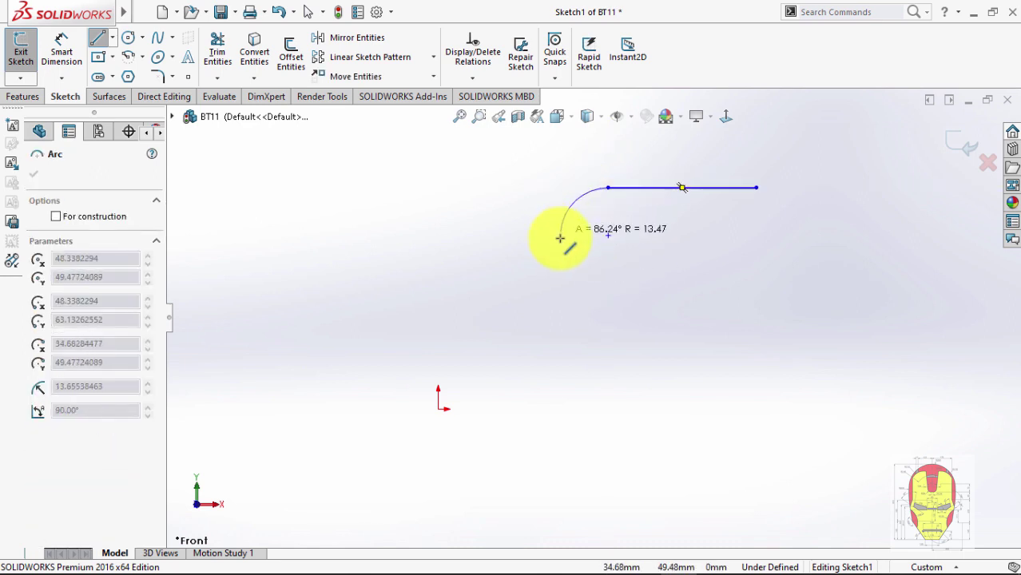
{"action": "left_click", "coordinate": [525, 233]}
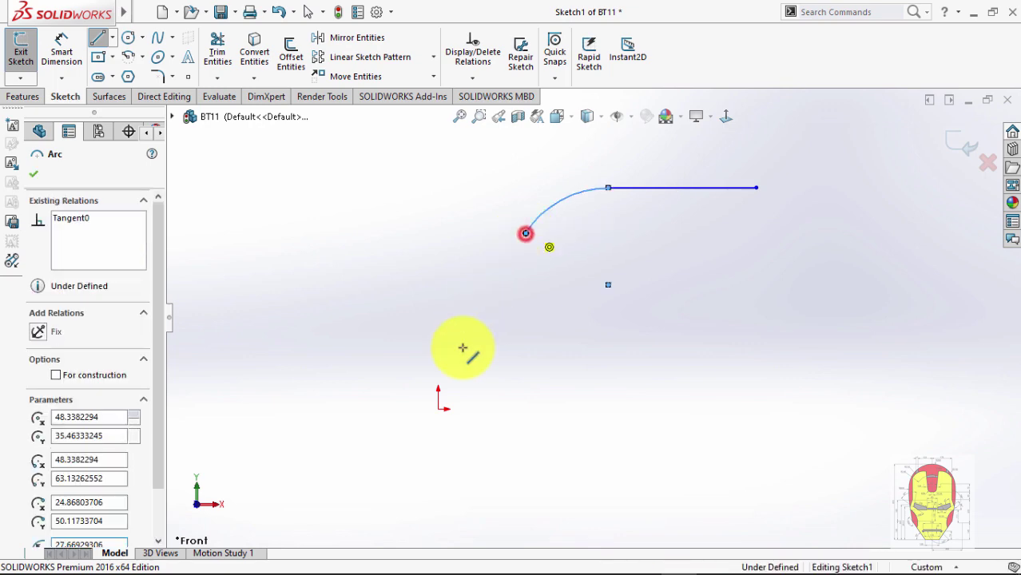
{"action": "left_click", "coordinate": [435, 410]}
{"action": "key", "text": "Escape"}
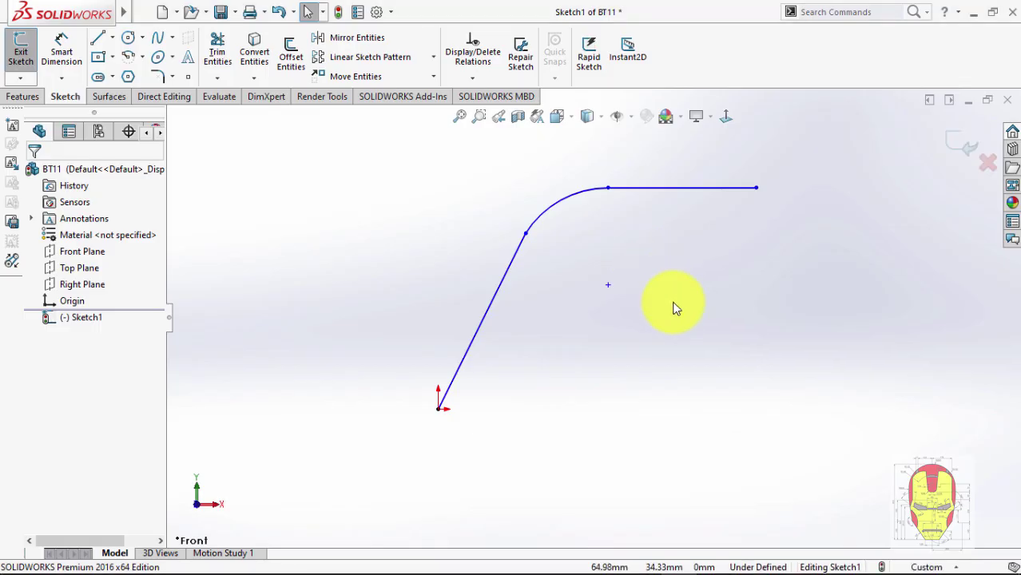
Dimension the horizontal line's length to 48 mm and the arc's radius to 48 mm.
{"action": "right_click_drag", "start_coordinate": [691, 332], "coordinate": [693, 172]}
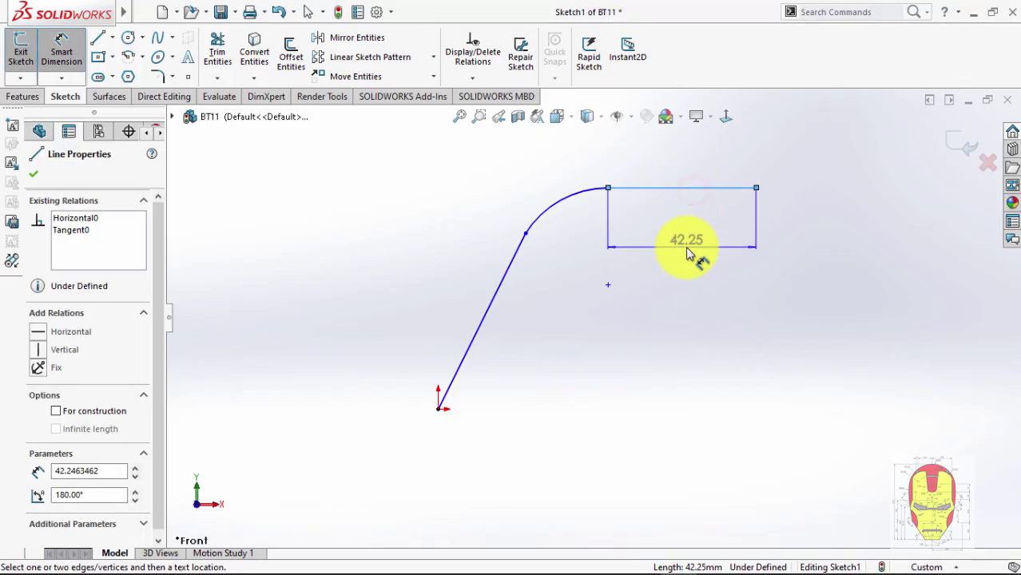
{"action": "left_click", "coordinate": [686, 242]}
{"action": "type", "text": "48"}
{"action": "key", "text": "Return"}
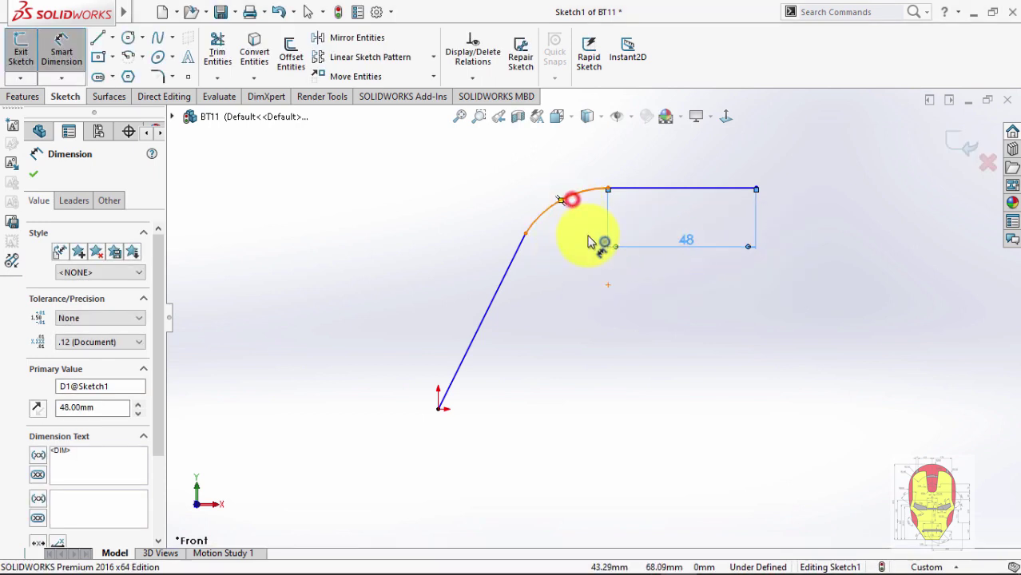
{"action": "left_click", "coordinate": [572, 199]}
{"action": "left_click", "coordinate": [579, 237]}
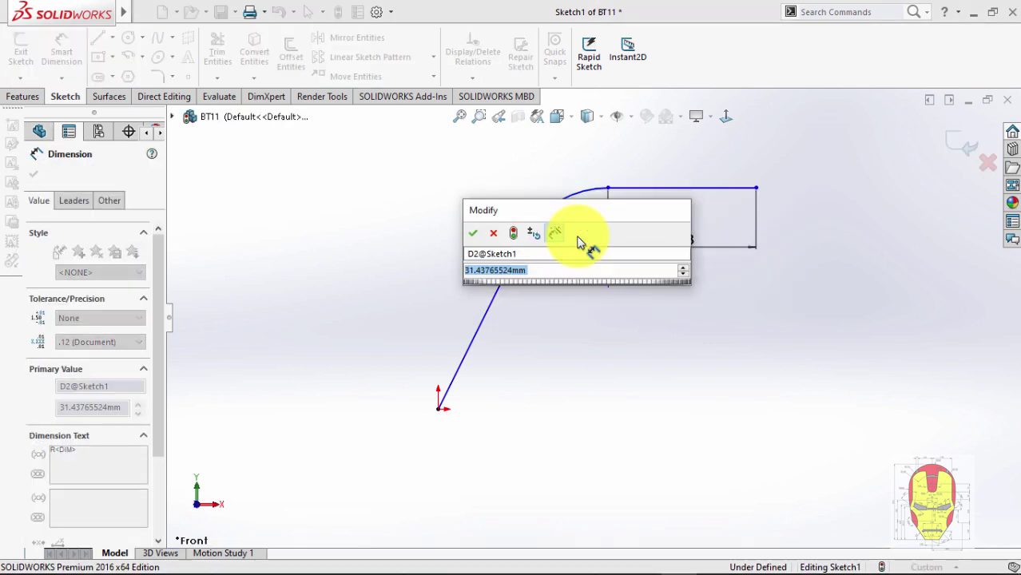
{"action": "type", "text": "48"}
{"action": "key", "text": "Return"}
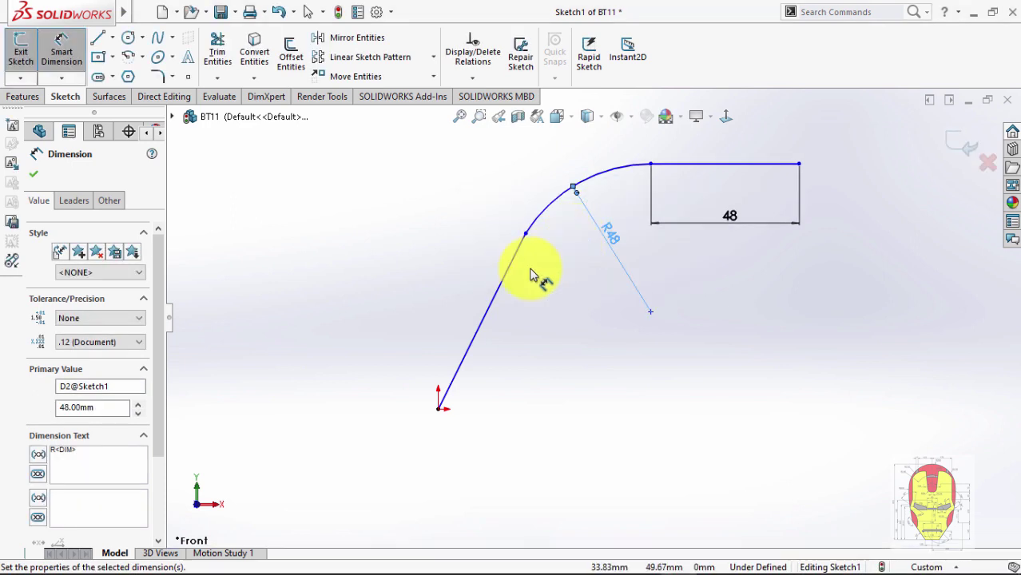
Dimension the slanted line's length to 92 mm.
{"action": "left_click", "coordinate": [517, 284]}
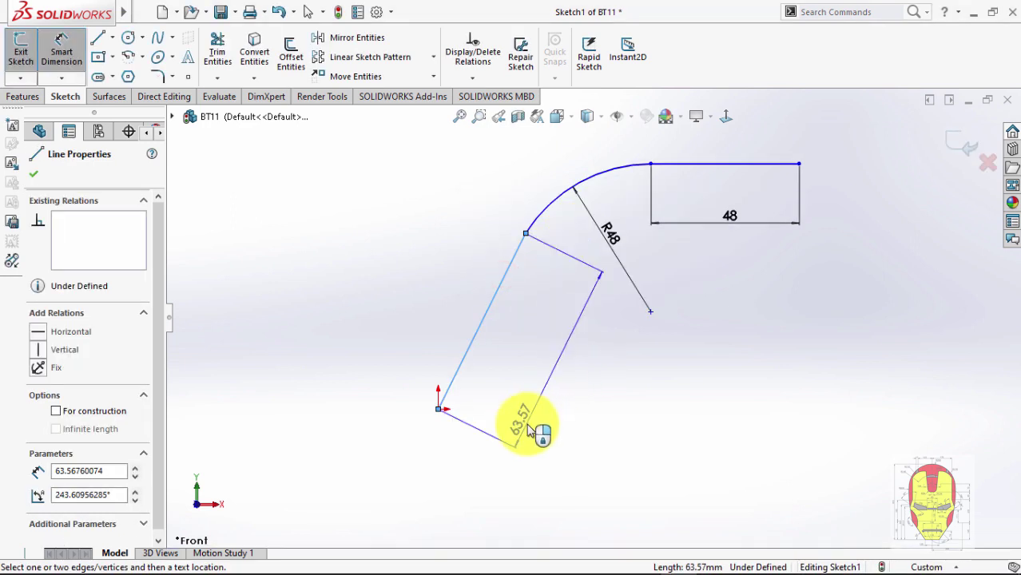
{"action": "left_click", "coordinate": [526, 427]}
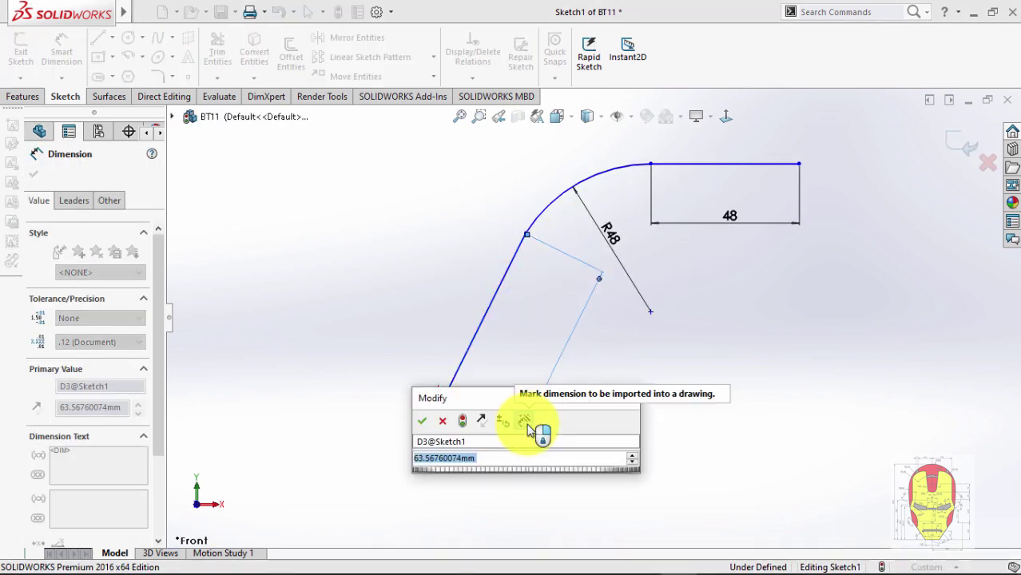
{"action": "type", "text": "63"}
{"action": "key", "text": "Return"}
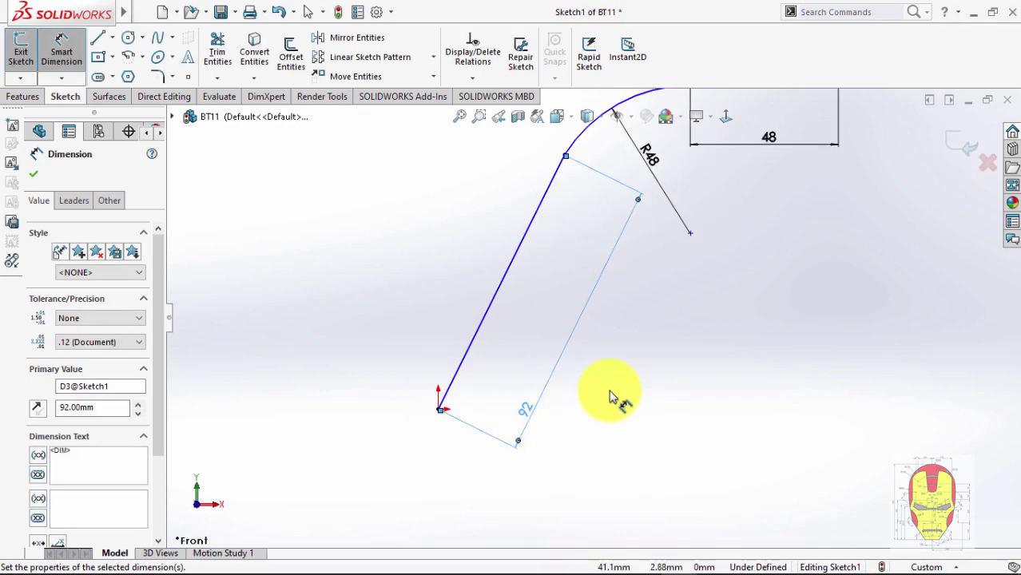
{"action": "scroll", "coordinate": [581, 341], "scroll_direction": "up", "scroll_amount": 2}
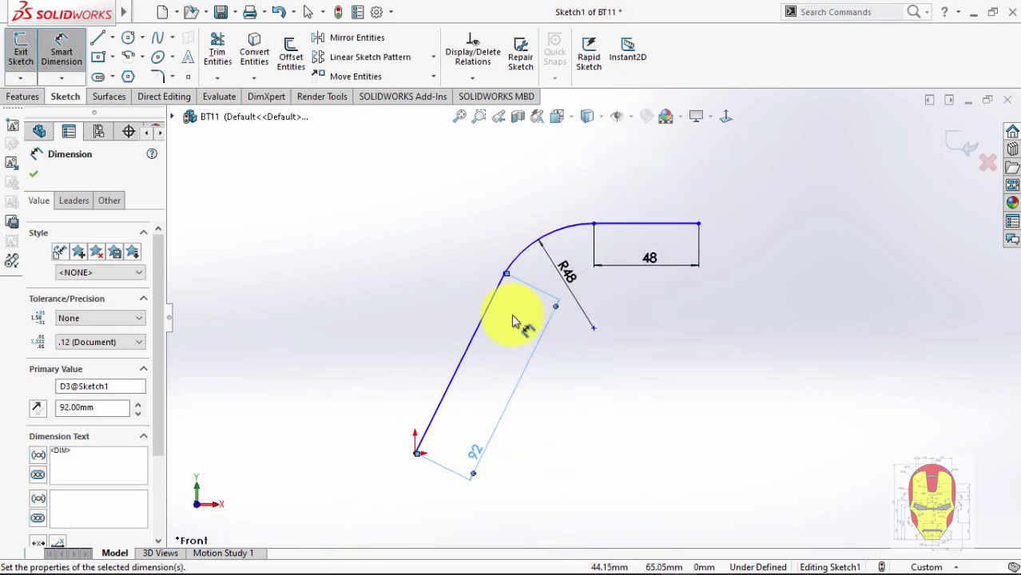
Check the reference drawing and dimension the angle between the slanted line and the horizontal line to 75°.
{"action": "key", "text": "alt+Tab"}
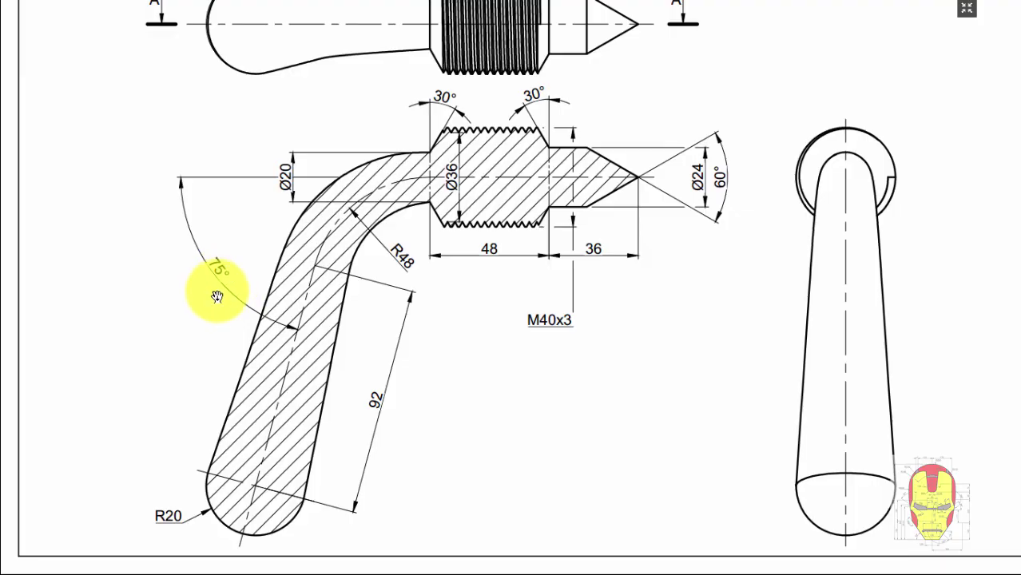
{"action": "key", "text": "alt+Tab"}
{"action": "left_click", "coordinate": [476, 326]}
{"action": "left_click", "coordinate": [613, 224]}
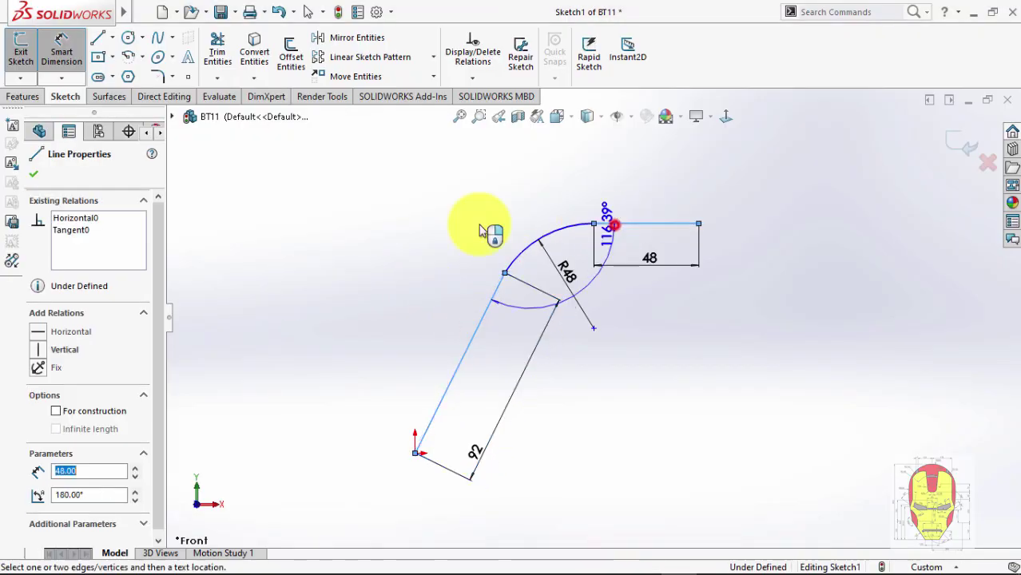
{"action": "left_click", "coordinate": [380, 277]}
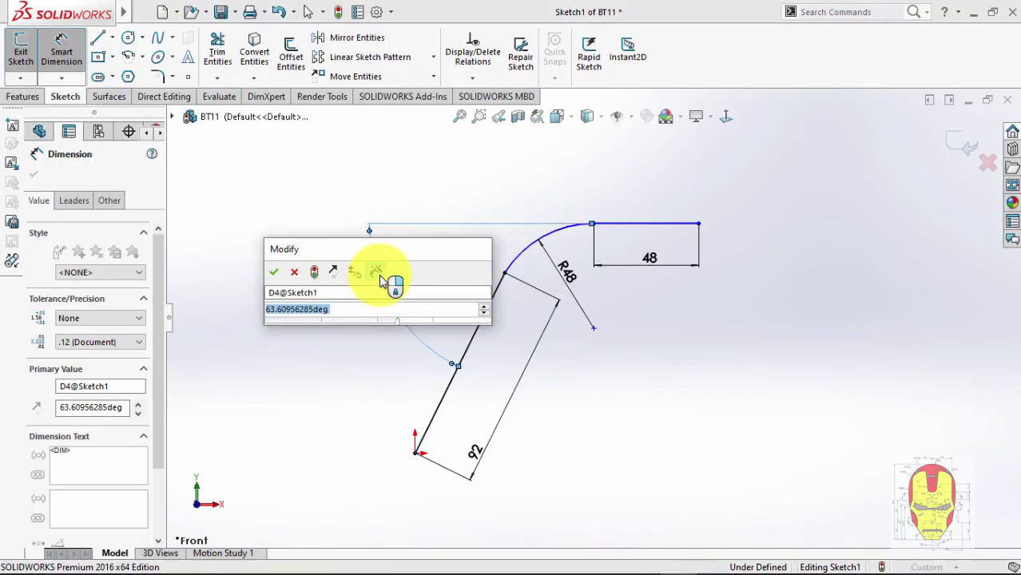
{"action": "type", "text": "75"}
{"action": "key", "text": "Return"}
{"action": "scroll", "coordinate": [586, 264], "scroll_direction": "down", "scroll_amount": 3}
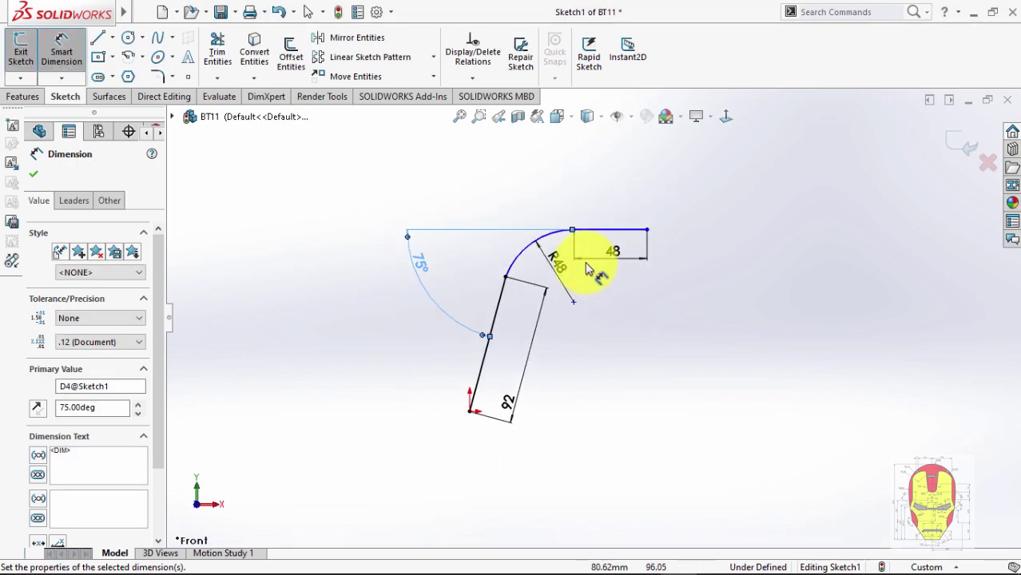
Add a tangent relation between the arc and the slanted line.
{"action": "key", "text": "alt+Tab"}
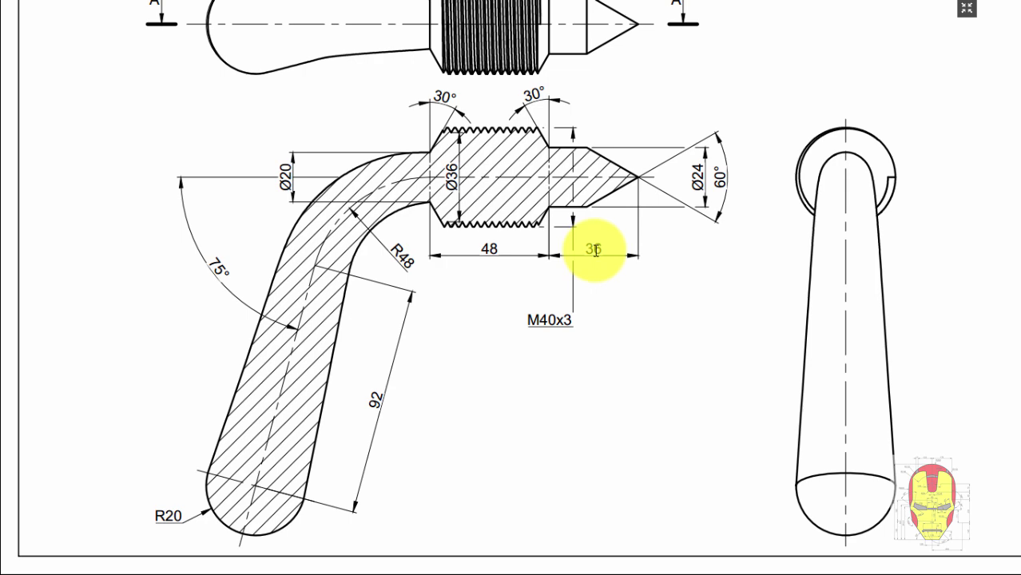
{"action": "key", "text": "alt+Tab"}
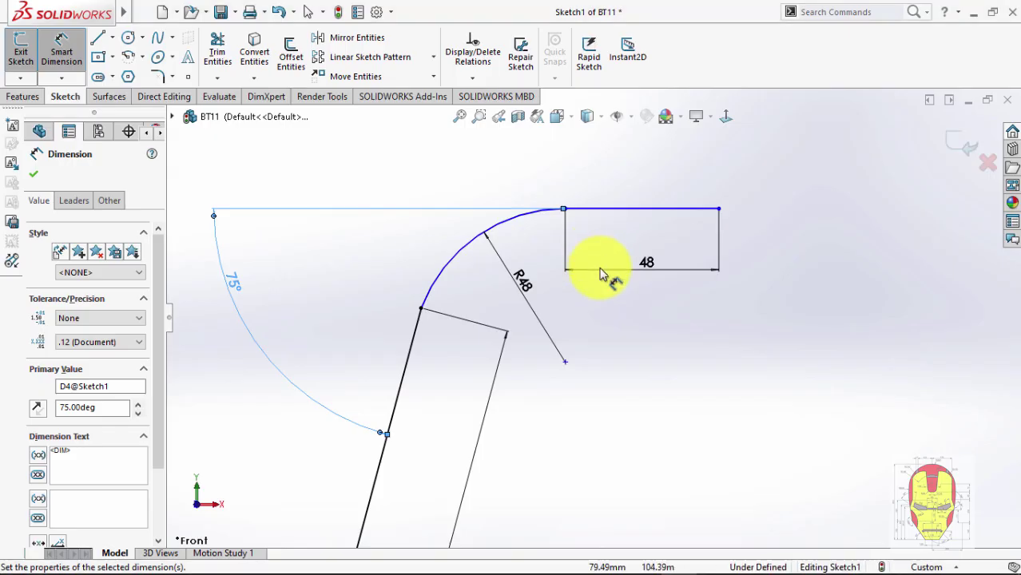
{"action": "key", "text": "Escape"}
{"action": "scroll", "coordinate": [592, 326], "scroll_direction": "up", "scroll_amount": 2}
{"action": "scroll", "coordinate": [501, 323], "scroll_direction": "down", "scroll_amount": 2}
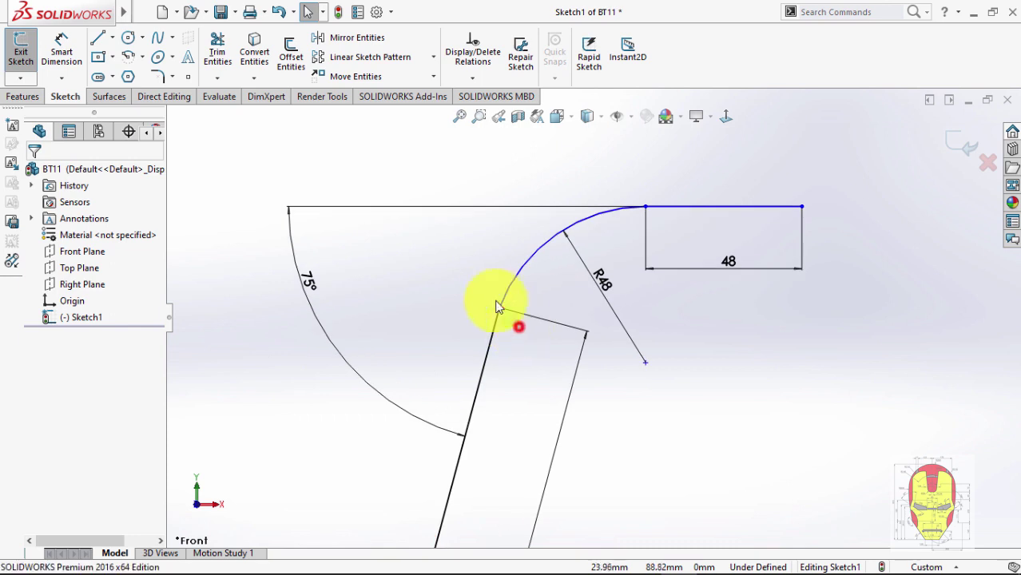
{"action": "left_click_drag", "start_coordinate": [518, 327], "coordinate": [485, 287]}
{"action": "left_click", "coordinate": [523, 289]}
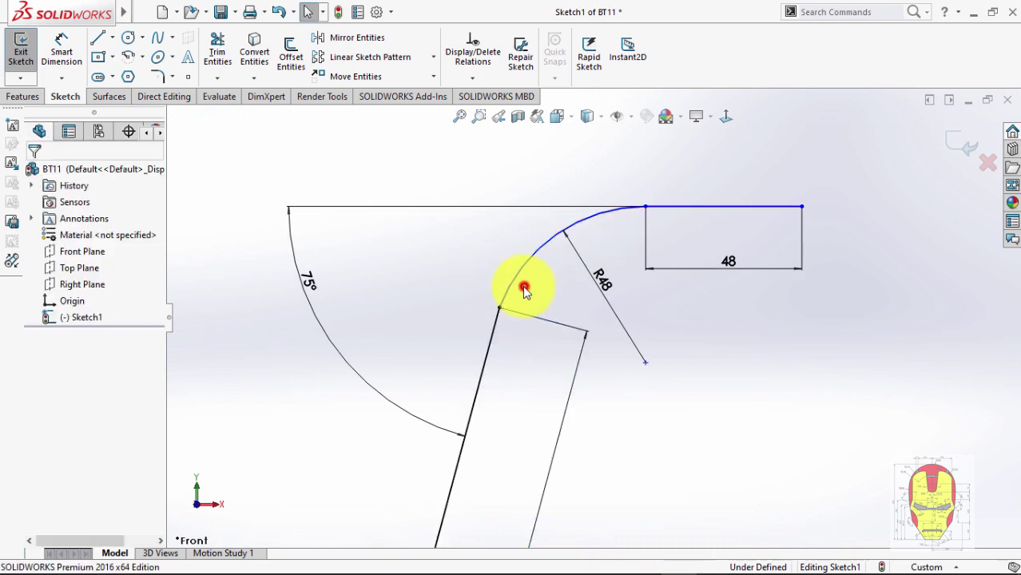
{"action": "left_click", "coordinate": [515, 279]}
{"action": "left_click", "coordinate": [492, 326]}
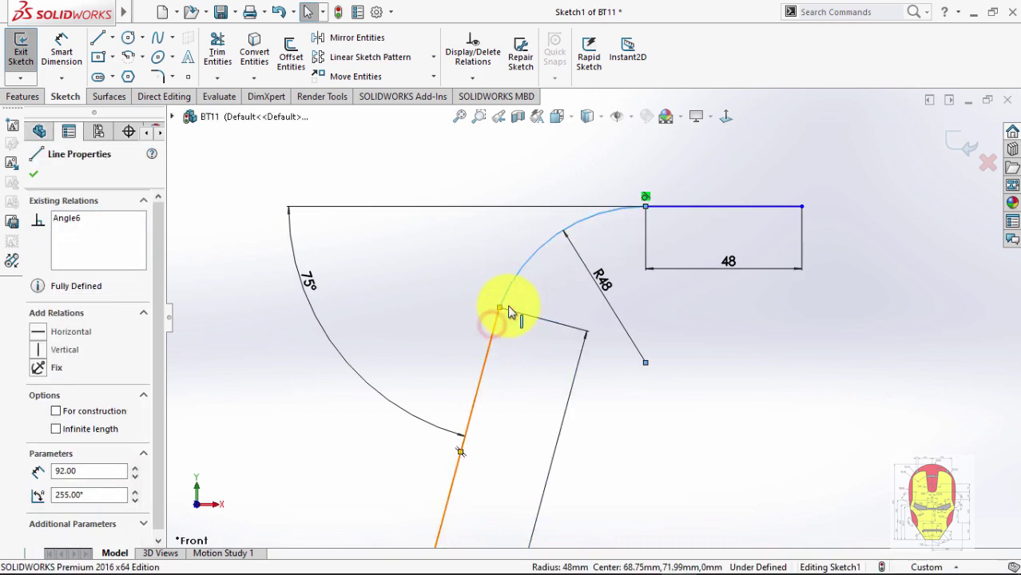
{"action": "left_click", "coordinate": [521, 262], "text": "ctrl"}
{"action": "left_click", "coordinate": [532, 260]}
{"action": "left_click", "coordinate": [493, 257]}
{"action": "scroll", "coordinate": [683, 303], "scroll_direction": "up", "scroll_amount": 3}
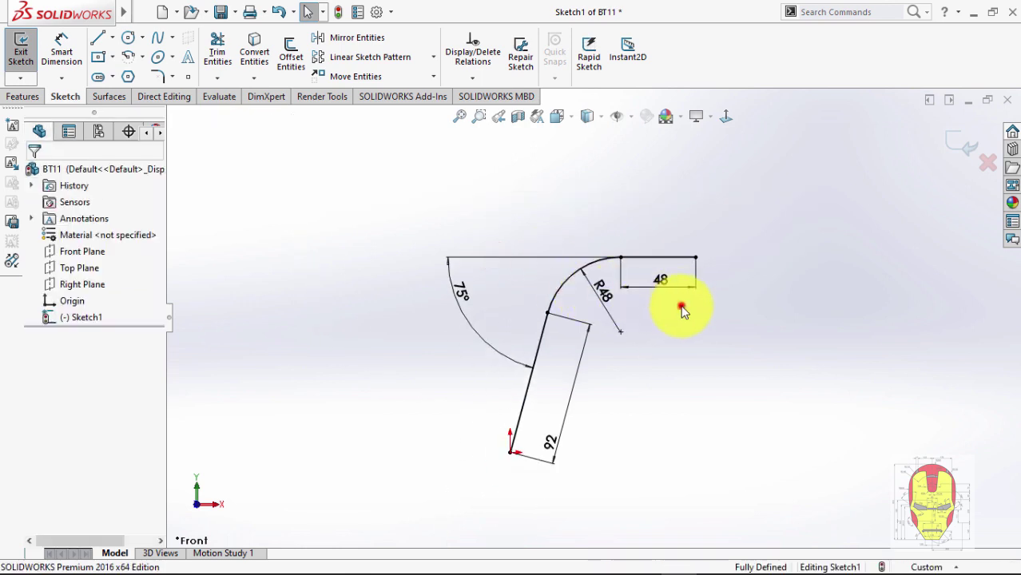
Convert the 48 mm horizontal line to construction geometry.
{"action": "scroll", "coordinate": [649, 288], "scroll_direction": "down", "scroll_amount": 3}
{"action": "left_click", "coordinate": [627, 249]}
{"action": "key", "text": "Escape"}
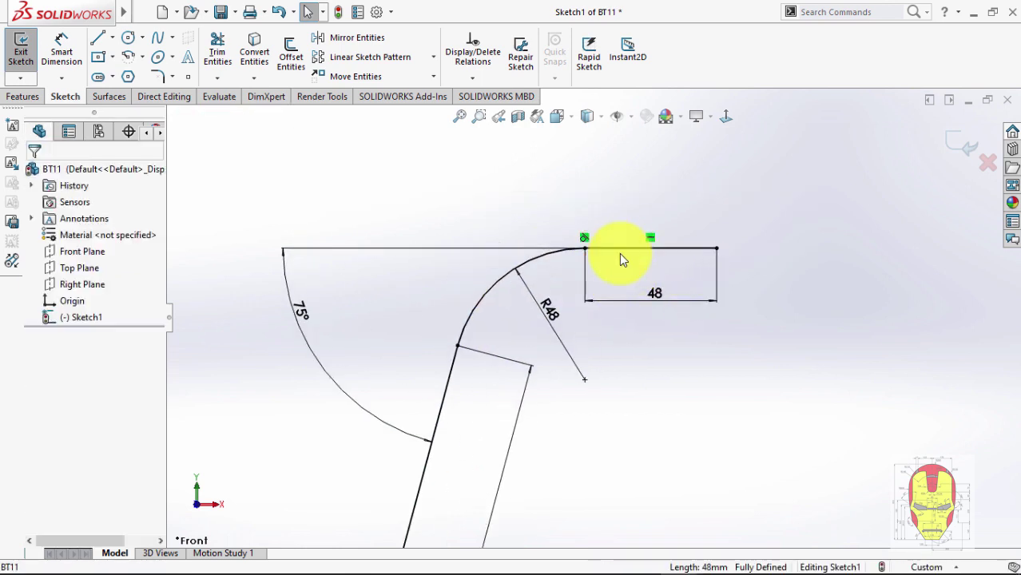
{"action": "left_click", "coordinate": [616, 248]}
{"action": "left_click", "coordinate": [680, 207]}
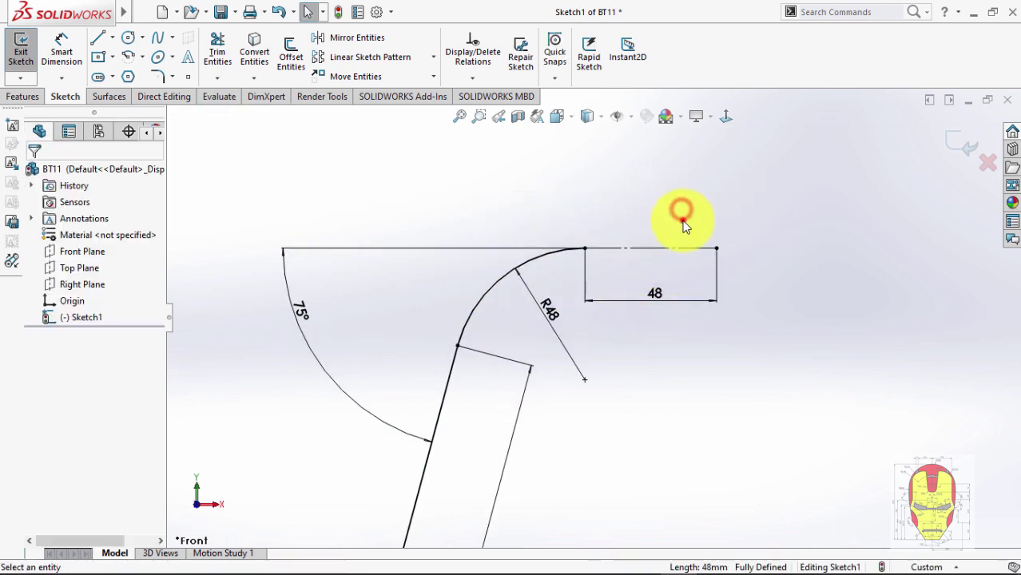
Sketch a horizontal line about 31 mm long outward from the free end of the 48 mm construction line.
{"action": "scroll", "coordinate": [759, 262], "scroll_direction": "up", "scroll_amount": 3}
{"action": "scroll", "coordinate": [705, 303], "scroll_direction": "down", "scroll_amount": 3}
{"action": "right_click_drag", "start_coordinate": [714, 310], "coordinate": [643, 314]}
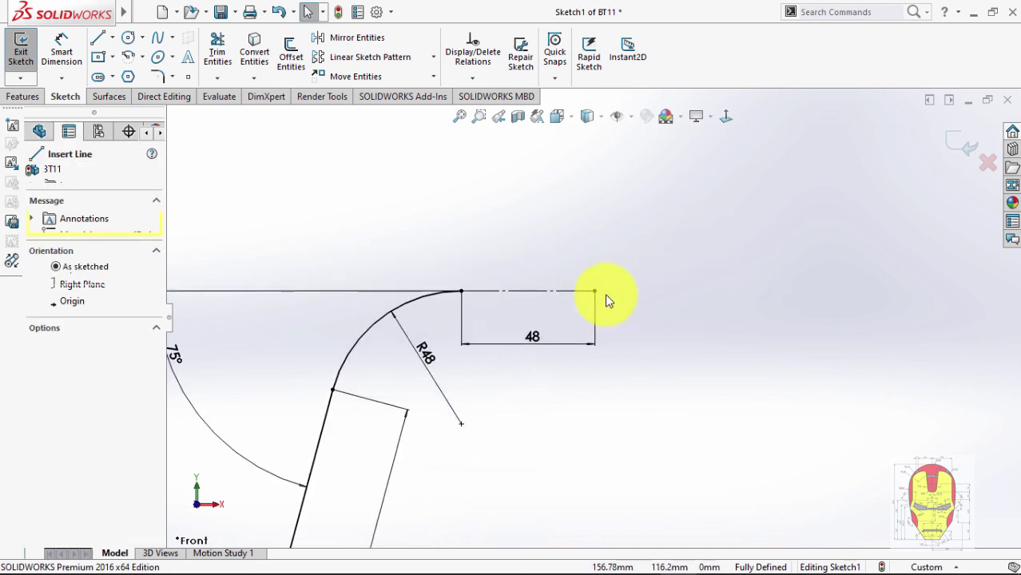
{"action": "left_click", "coordinate": [595, 292]}
{"action": "left_click", "coordinate": [680, 293]}
{"action": "key", "text": "Escape"}
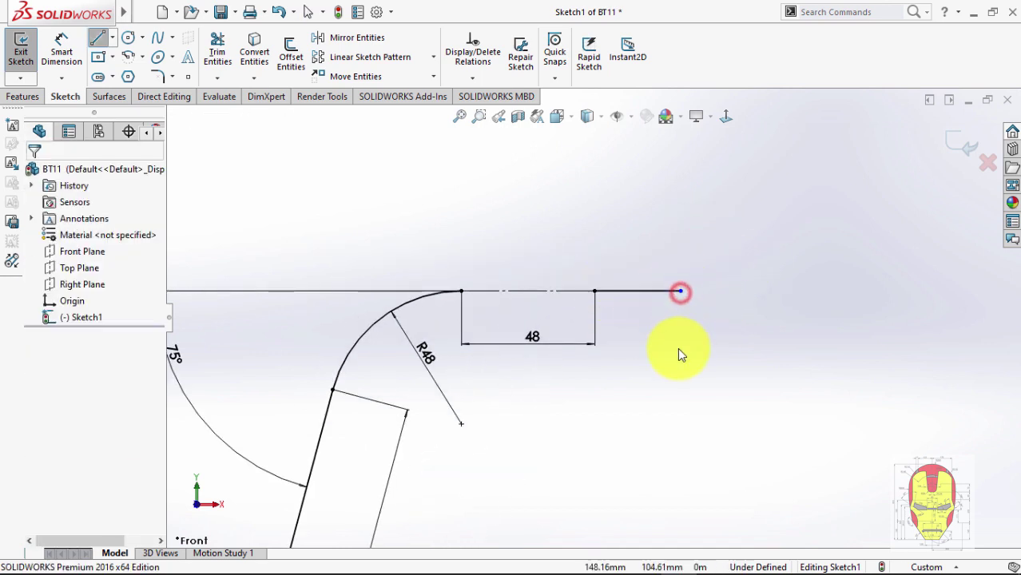
Check the reference drawing and dimension the new horizontal end line to 36 mm.
{"action": "key", "text": "alt+Tab"}
{"action": "key", "text": "alt+Tab"}
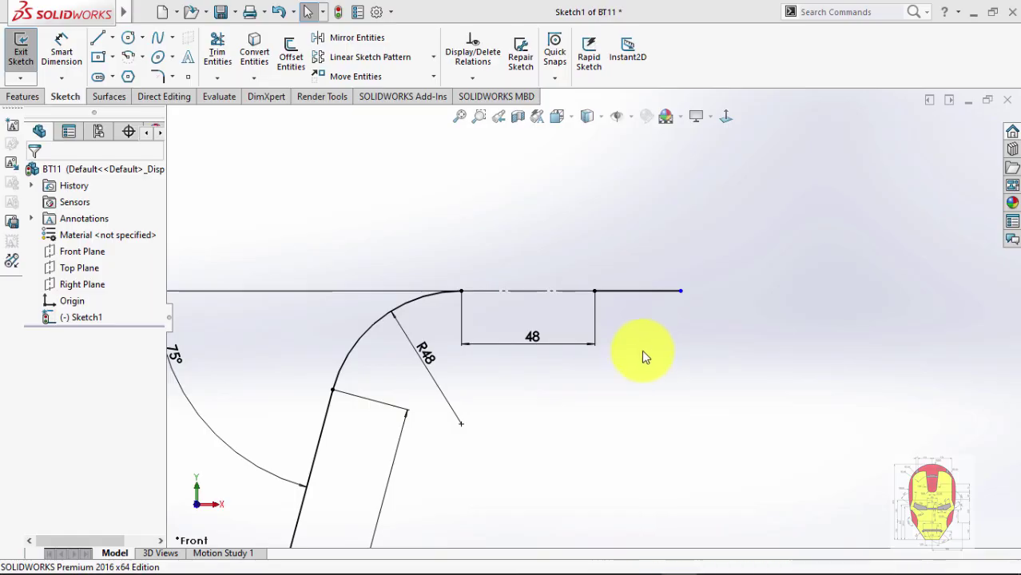
{"action": "right_click_drag", "start_coordinate": [662, 364], "coordinate": [652, 267]}
{"action": "left_click", "coordinate": [649, 290]}
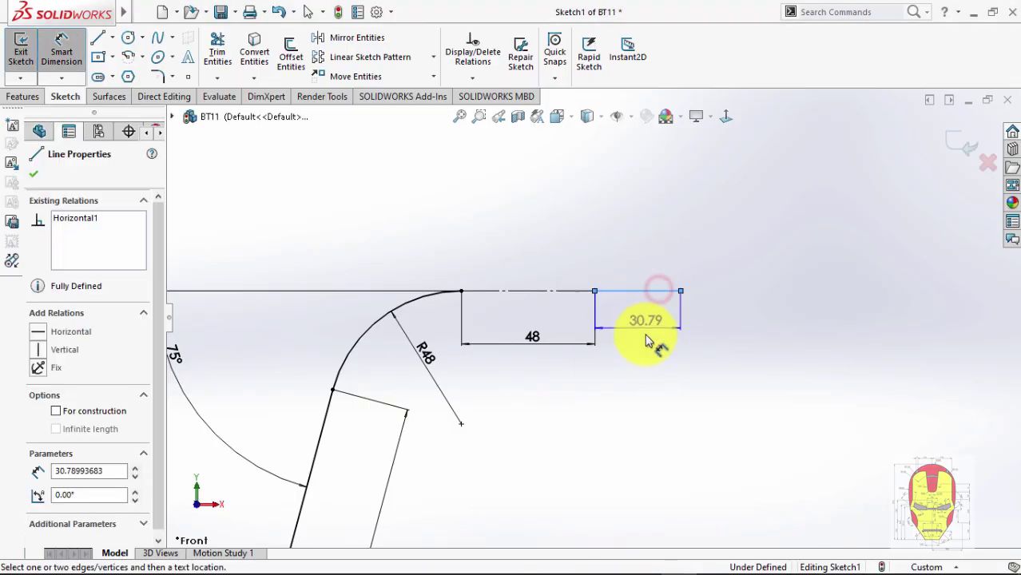
{"action": "left_click", "coordinate": [645, 339]}
{"action": "type", "text": "38"}
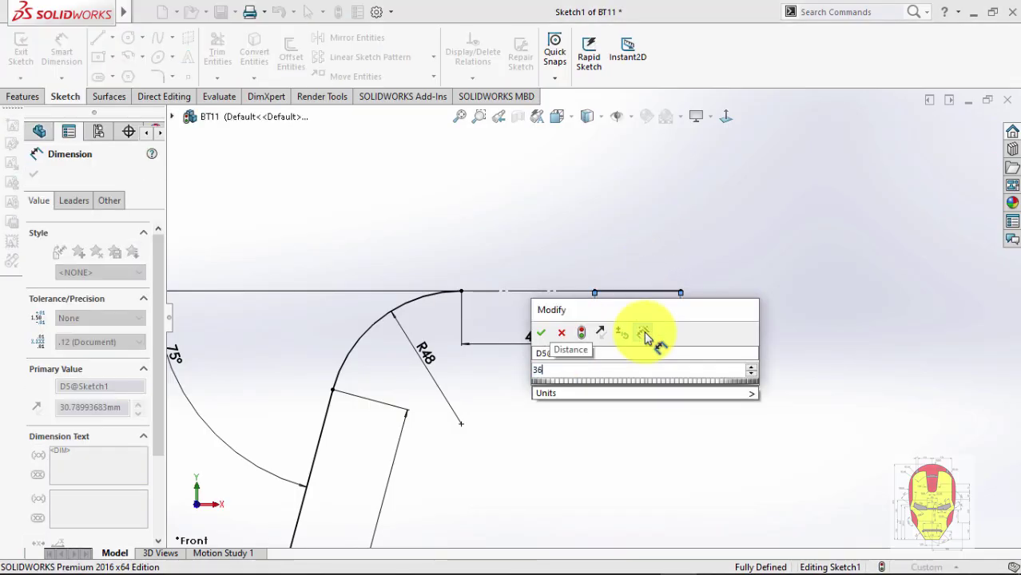
{"action": "key", "text": "Return"}
{"action": "key", "text": "Escape"}
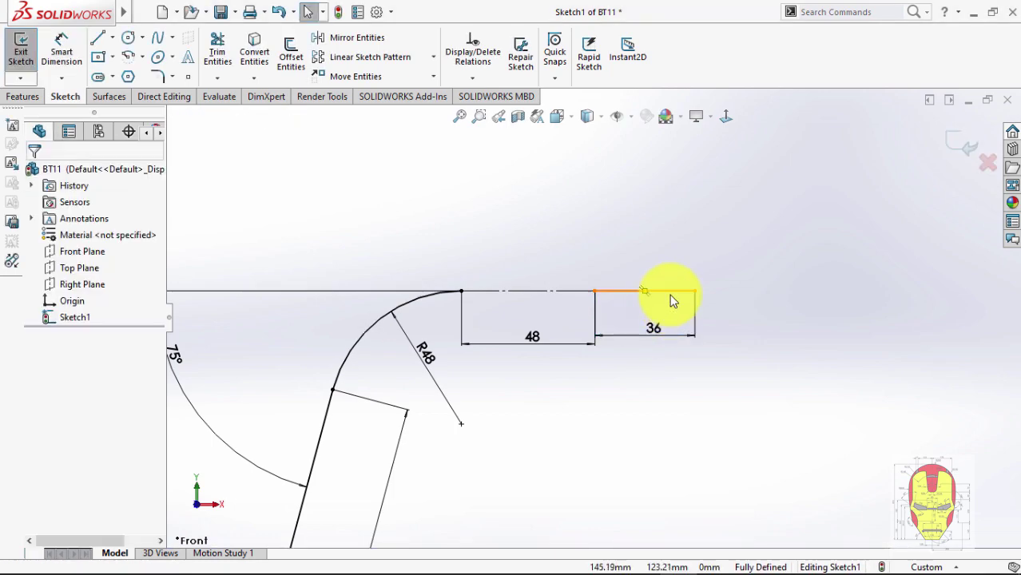
Convert the 36 mm horizontal line to construction geometry.
{"action": "left_click", "coordinate": [669, 290]}
{"action": "left_click", "coordinate": [726, 250]}
{"action": "left_click", "coordinate": [741, 240]}
Sketch the chamfered half-profile above the 48 mm centerline, with end verticals about 9 mm and 12 mm high, slanted corners and a horizontal top.
{"action": "key", "text": "alt+Tab"}
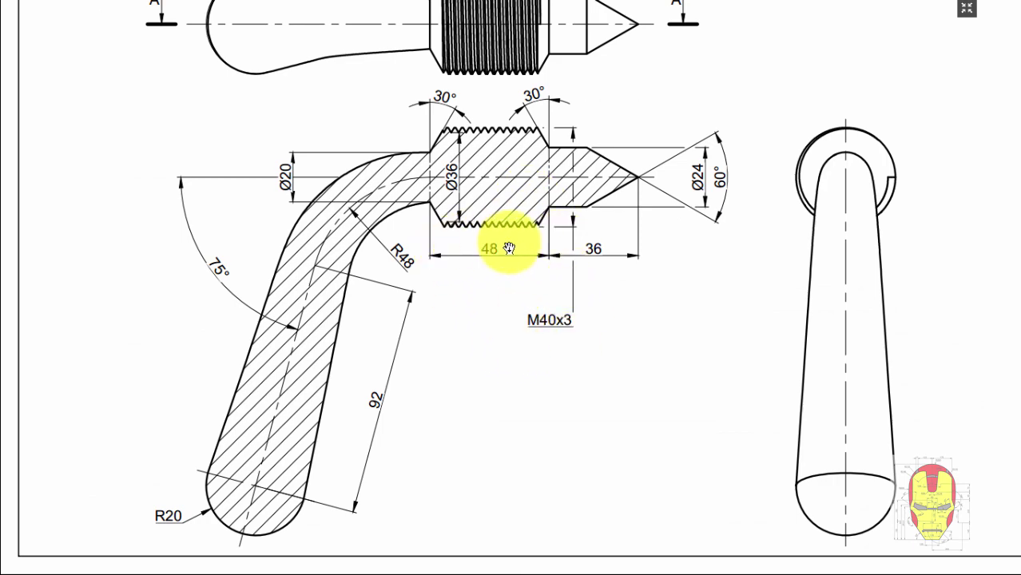
{"action": "key", "text": "alt+Tab"}
{"action": "scroll", "coordinate": [497, 296], "scroll_direction": "down", "scroll_amount": 4}
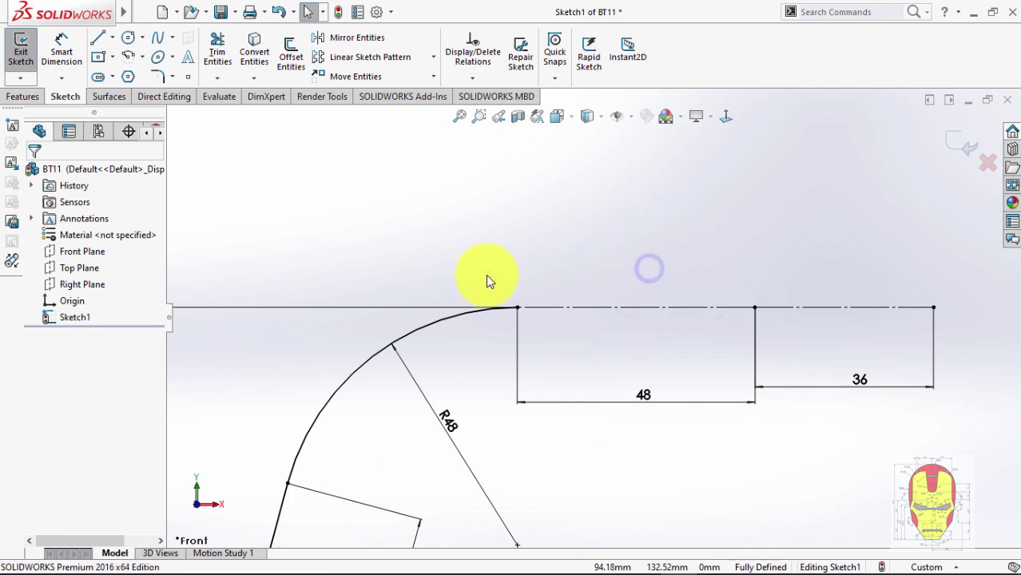
{"action": "key", "text": "l"}
{"action": "left_click", "coordinate": [518, 307]}
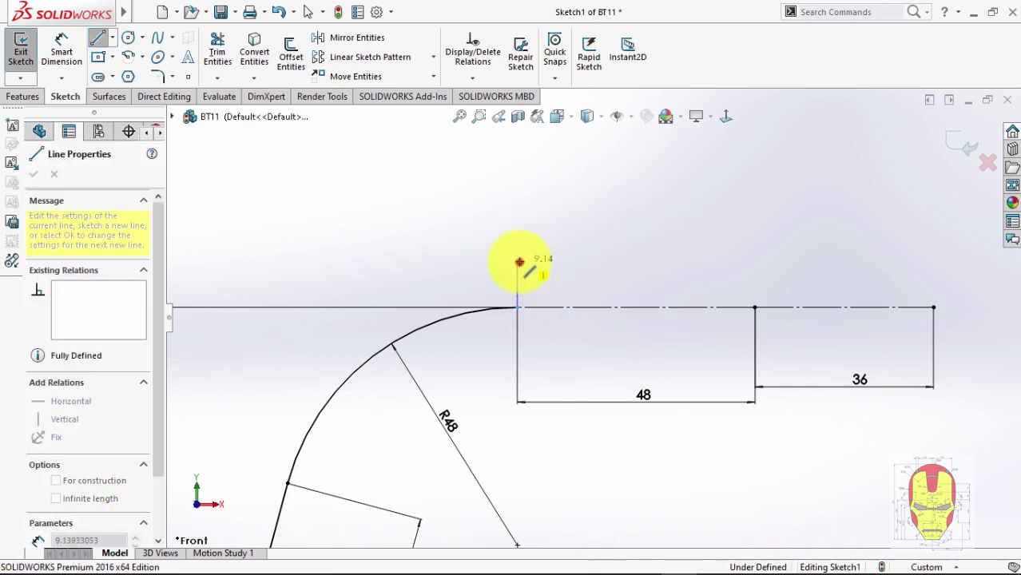
{"action": "left_click", "coordinate": [518, 262]}
{"action": "left_click", "coordinate": [548, 215]}
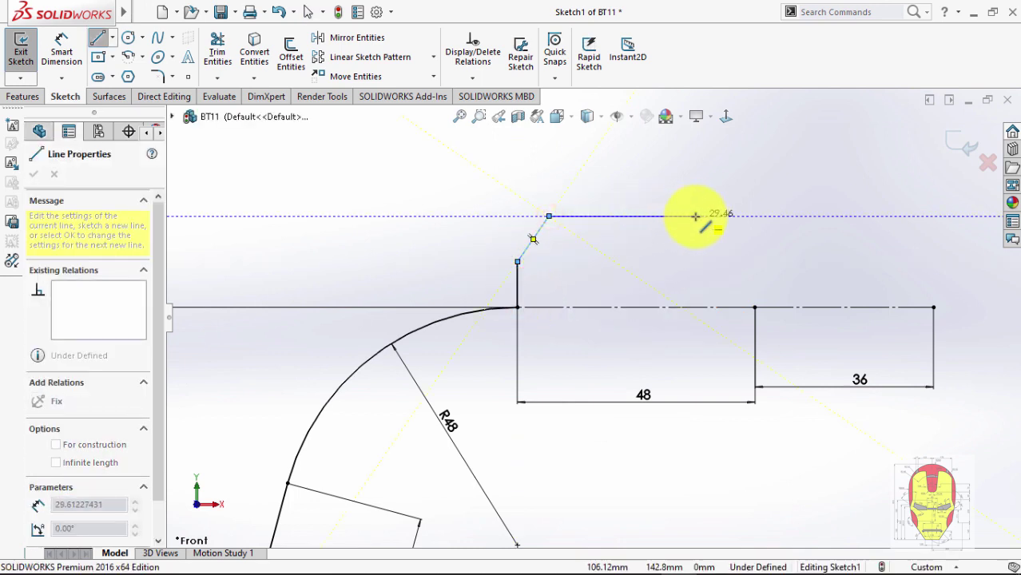
{"action": "left_click", "coordinate": [709, 215]}
{"action": "left_click", "coordinate": [755, 247]}
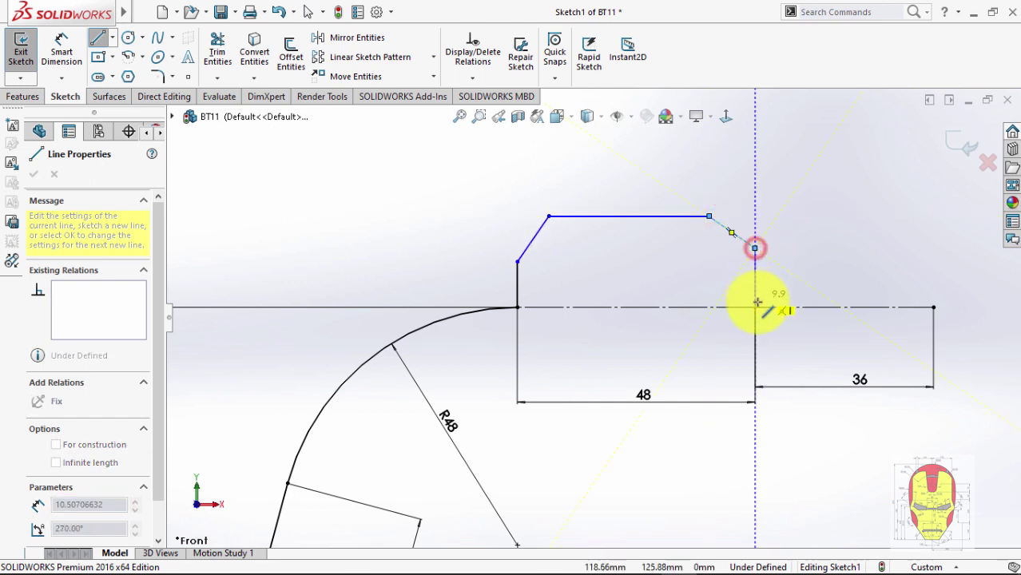
{"action": "left_click", "coordinate": [756, 306]}
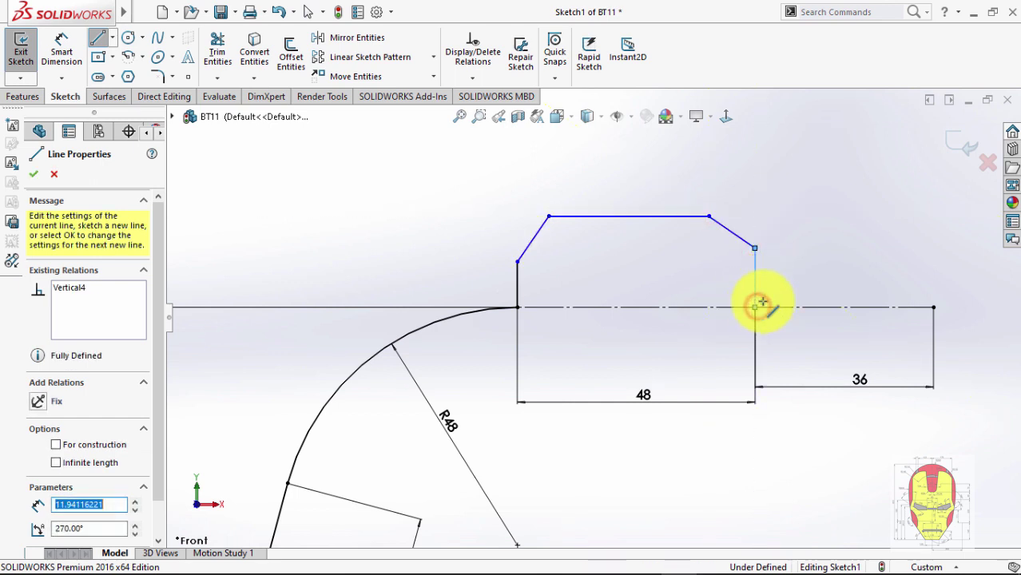
Check the reference drawing and sketch the tip outline: a horizontal line about 22 mm long, closed by a slanted line to the 36 mm centerline's end.
{"action": "scroll", "coordinate": [794, 273], "scroll_direction": "up", "scroll_amount": 3}
{"action": "scroll", "coordinate": [767, 318], "scroll_direction": "down", "scroll_amount": 2}
{"action": "key", "text": "Escape"}
{"action": "right_click_drag", "start_coordinate": [830, 261], "coordinate": [697, 279]}
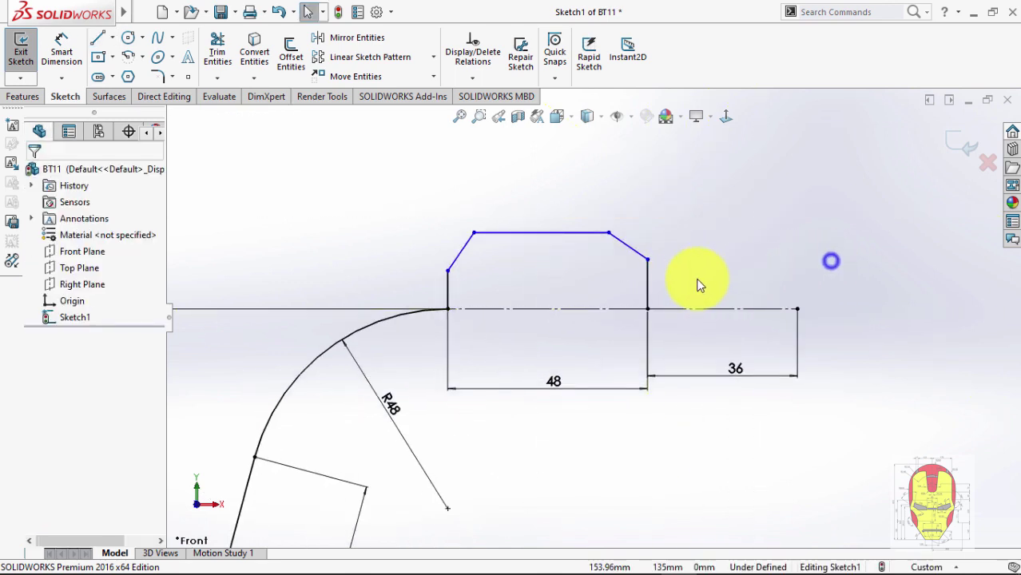
{"action": "key", "text": "l"}
{"action": "key", "text": "alt+Tab"}
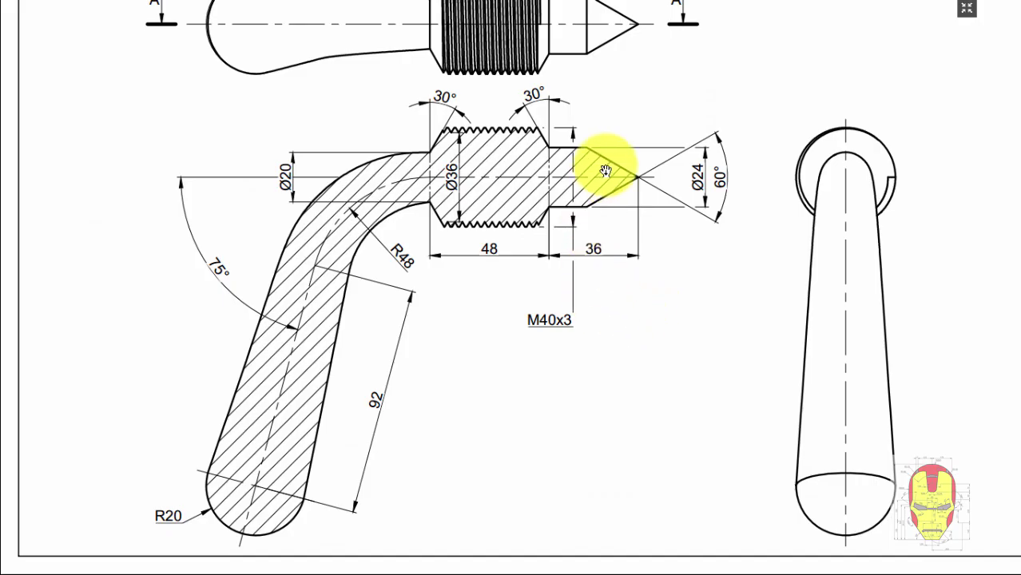
{"action": "key", "text": "alt+Tab"}
{"action": "left_click", "coordinate": [646, 260]}
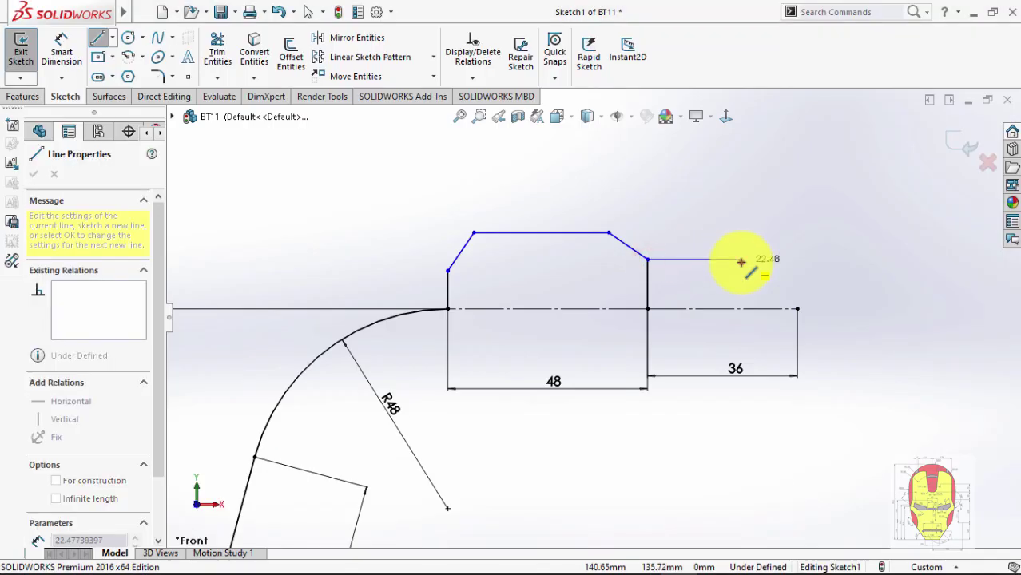
{"action": "left_click", "coordinate": [741, 259]}
{"action": "double_click", "coordinate": [797, 309]}
{"action": "key", "text": "Escape"}
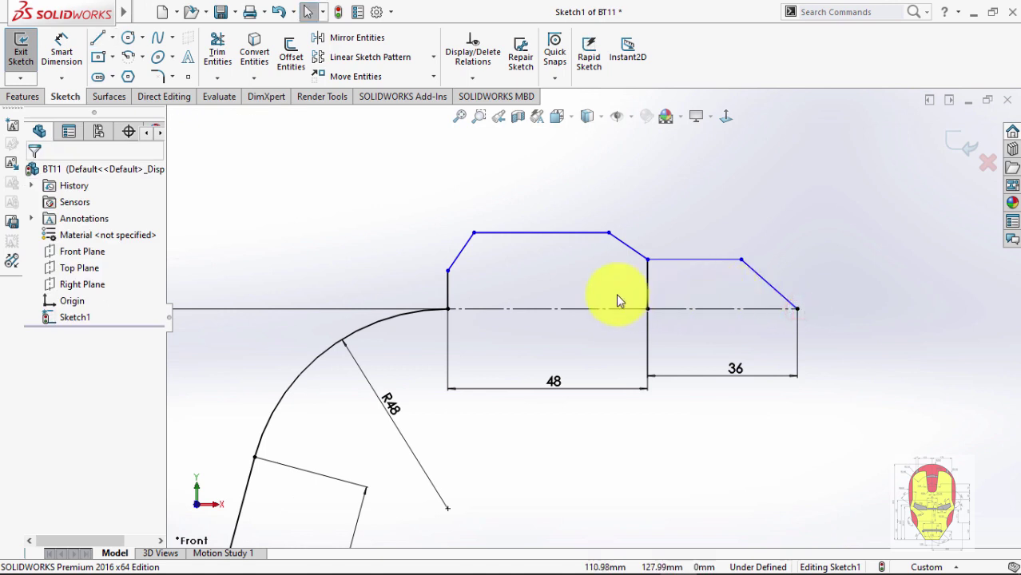
Convert the two vertical profile lines at the ends of the 48 mm centerline to construction geometry.
{"action": "left_click", "coordinate": [647, 284]}
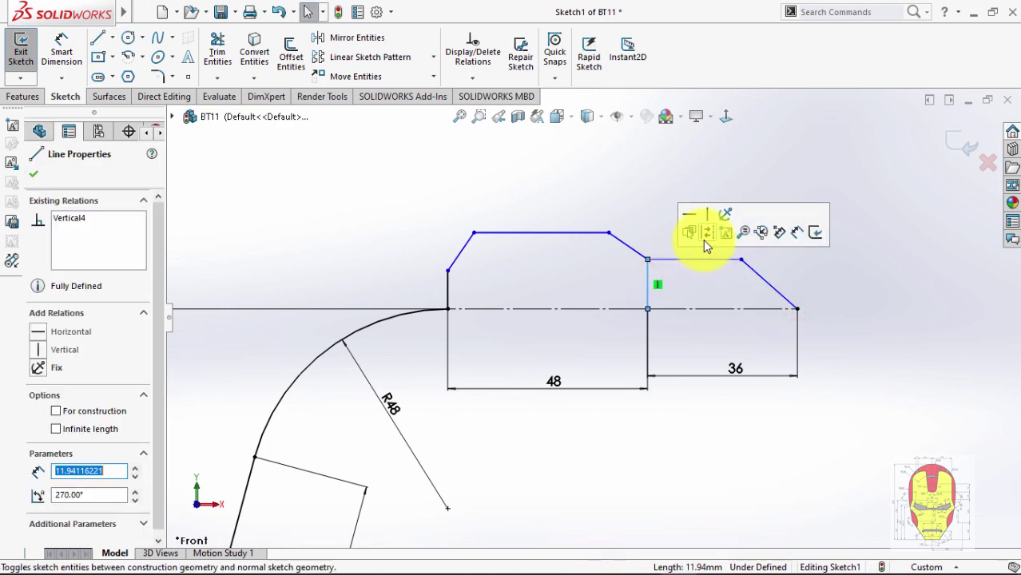
{"action": "left_click", "coordinate": [702, 239]}
{"action": "left_click", "coordinate": [448, 285]}
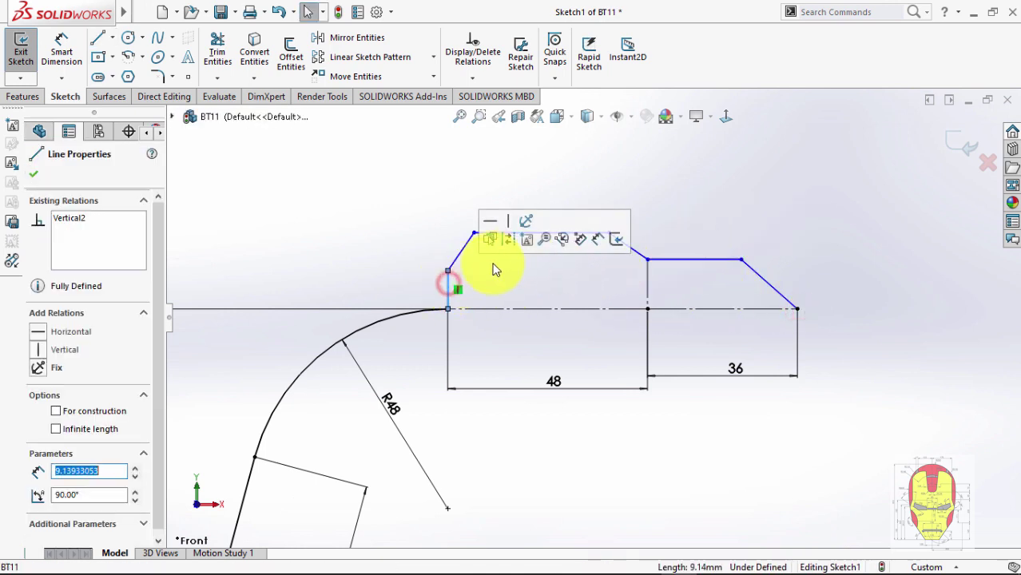
{"action": "left_click", "coordinate": [510, 239]}
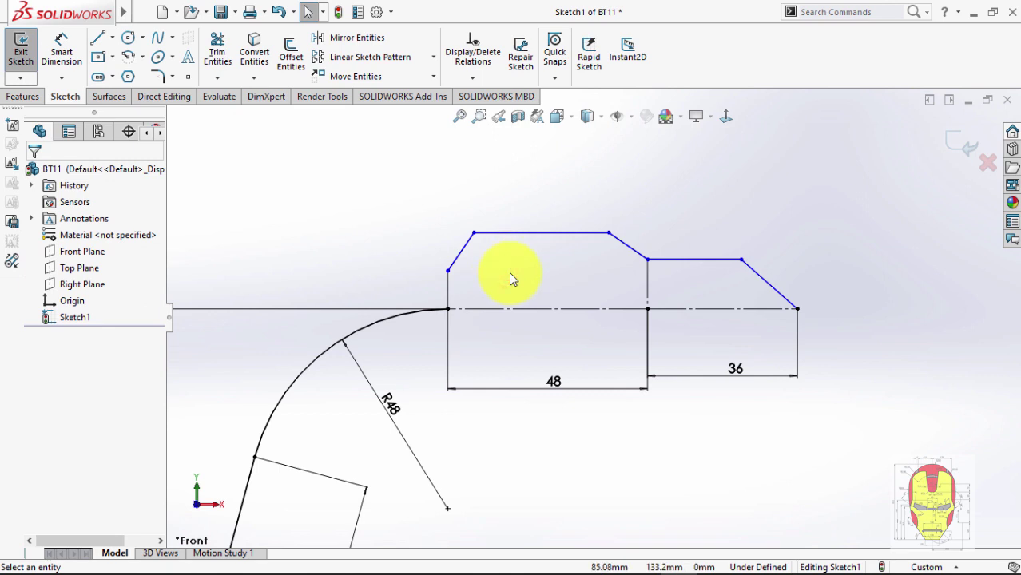
Convert the remaining slanted and horizontal segments of the half-profile, including the slanted tip line, to construction geometry.
{"action": "mouse_move", "coordinate": [388, 200]}
{"action": "left_mouse_down"}
{"action": "mouse_move", "coordinate": [861, 313]}
{"action": "mouse_move", "coordinate": [846, 300]}
{"action": "left_mouse_up"}
{"action": "left_click", "coordinate": [895, 252]}
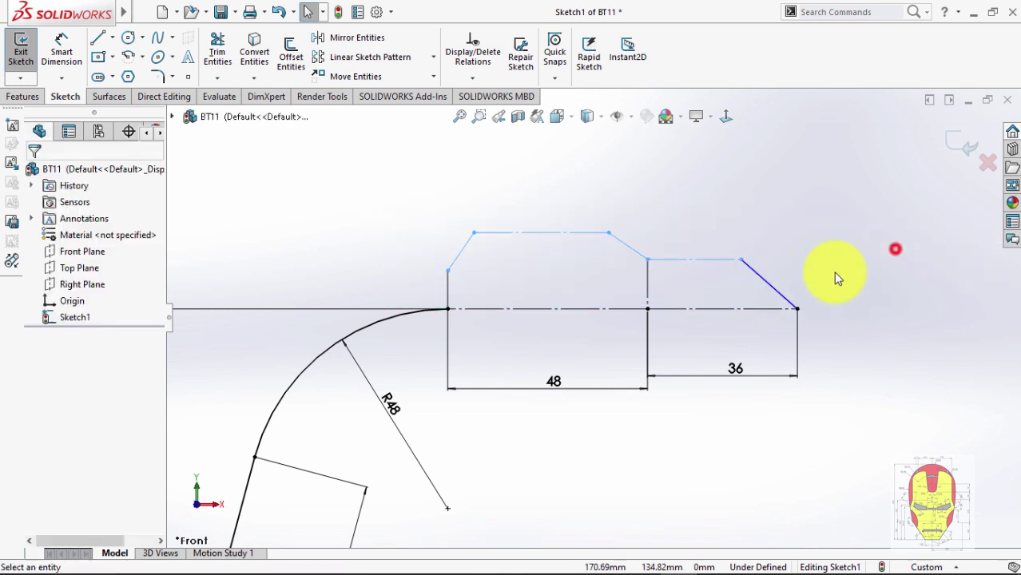
{"action": "left_click", "coordinate": [760, 280]}
{"action": "left_click", "coordinate": [825, 234]}
{"action": "left_click", "coordinate": [727, 213]}
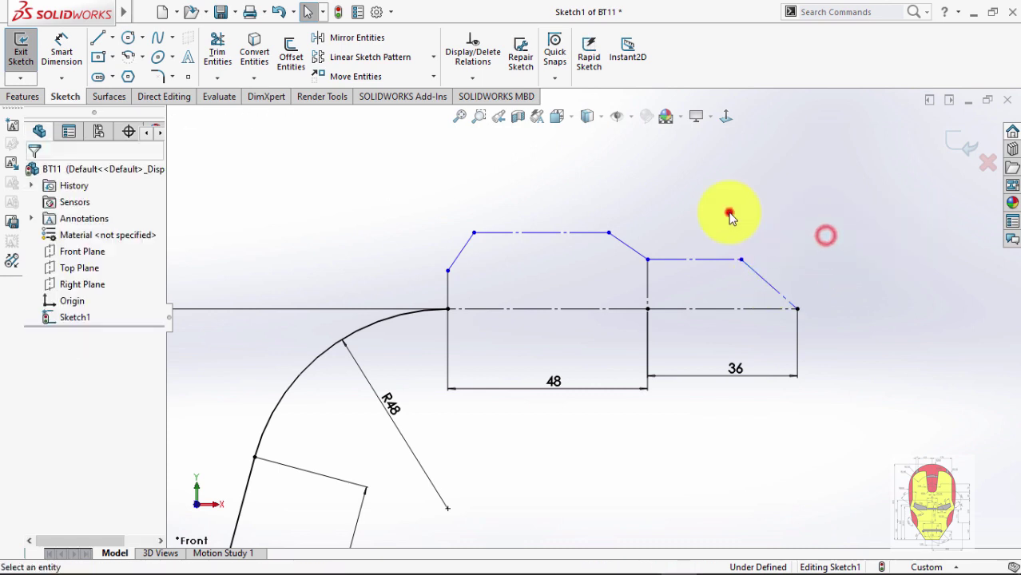
Dimension the angle between the slanted corner on the handle side and its adjoining vertical line to 30 degrees.
{"action": "right_click_drag", "start_coordinate": [520, 468], "coordinate": [515, 383]}
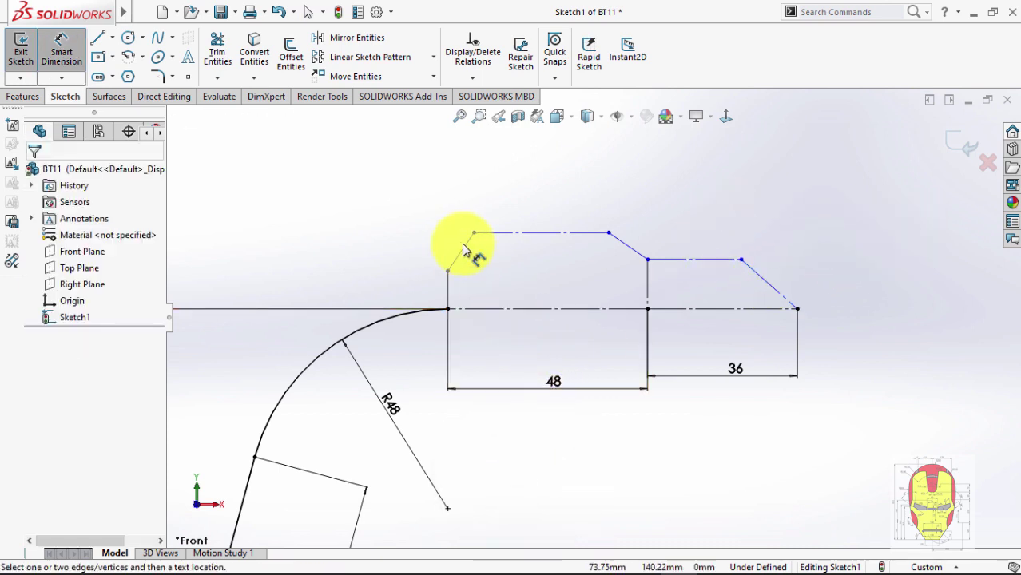
{"action": "left_click", "coordinate": [464, 249]}
{"action": "left_click", "coordinate": [448, 281]}
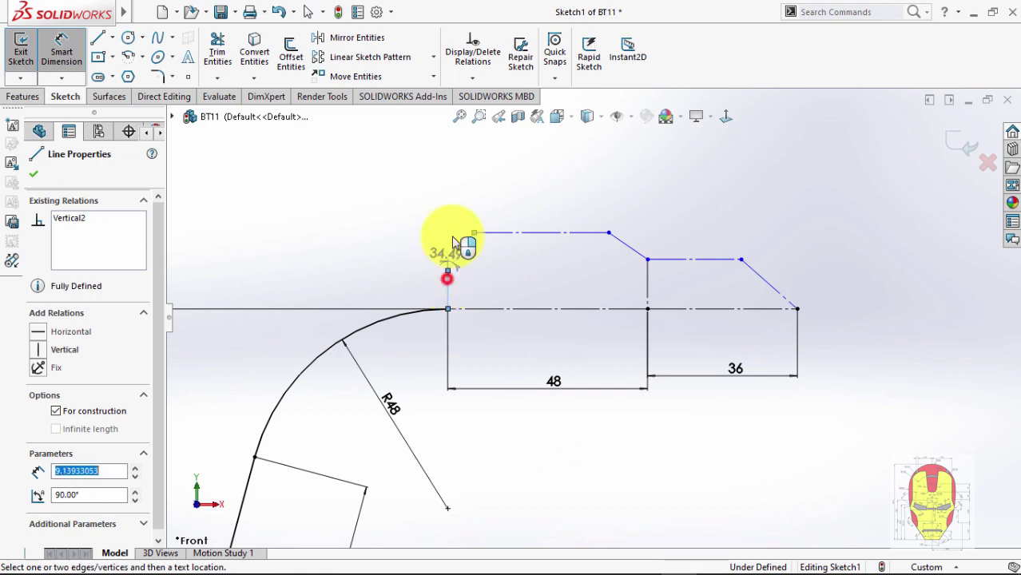
{"action": "left_click", "coordinate": [470, 177]}
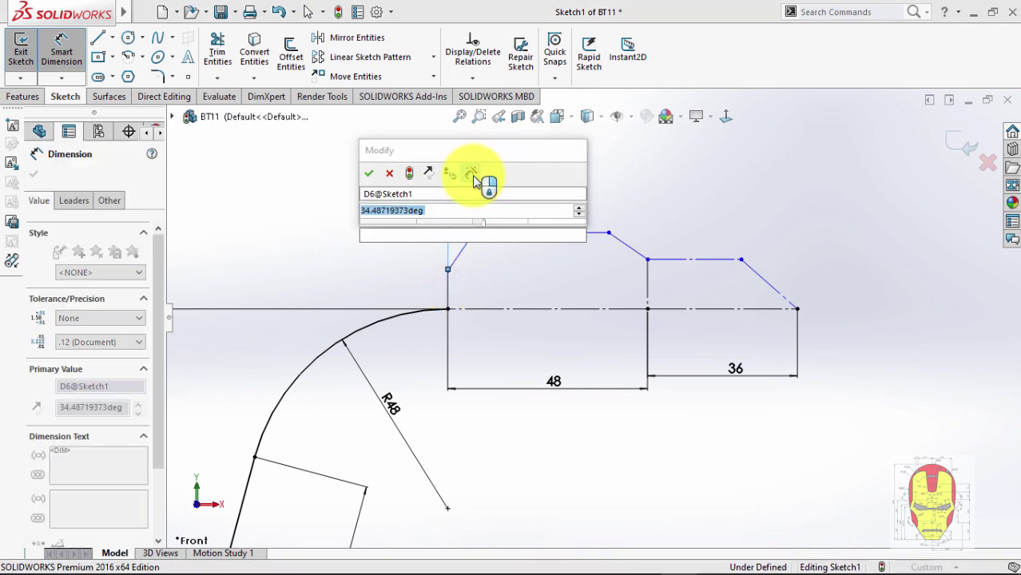
{"action": "type", "text": "30"}
{"action": "key", "text": "Return"}
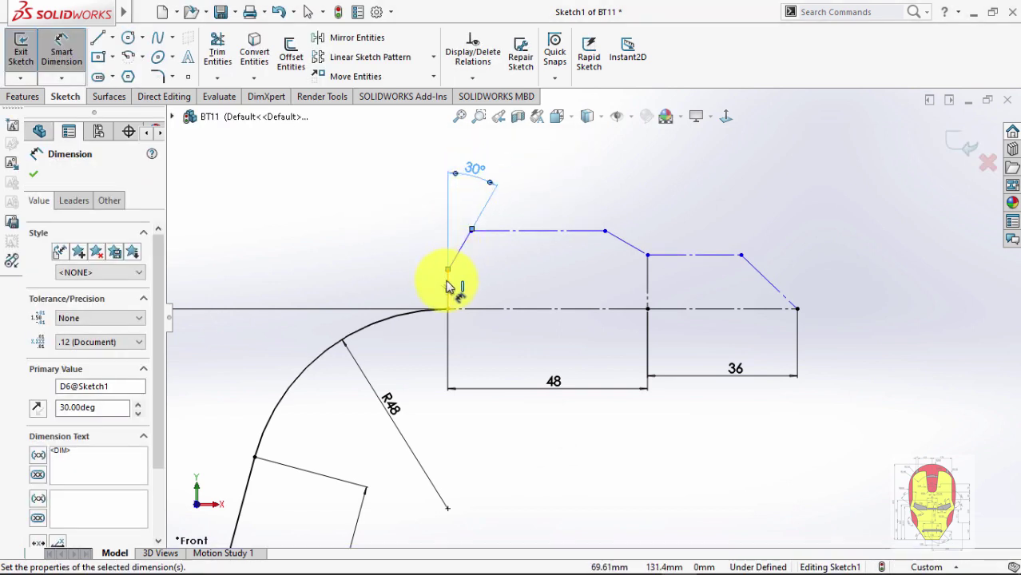
Check the reference drawing and dimension the vertical line at the handle end of the profile to 10 mm.
{"action": "left_click", "coordinate": [396, 237]}
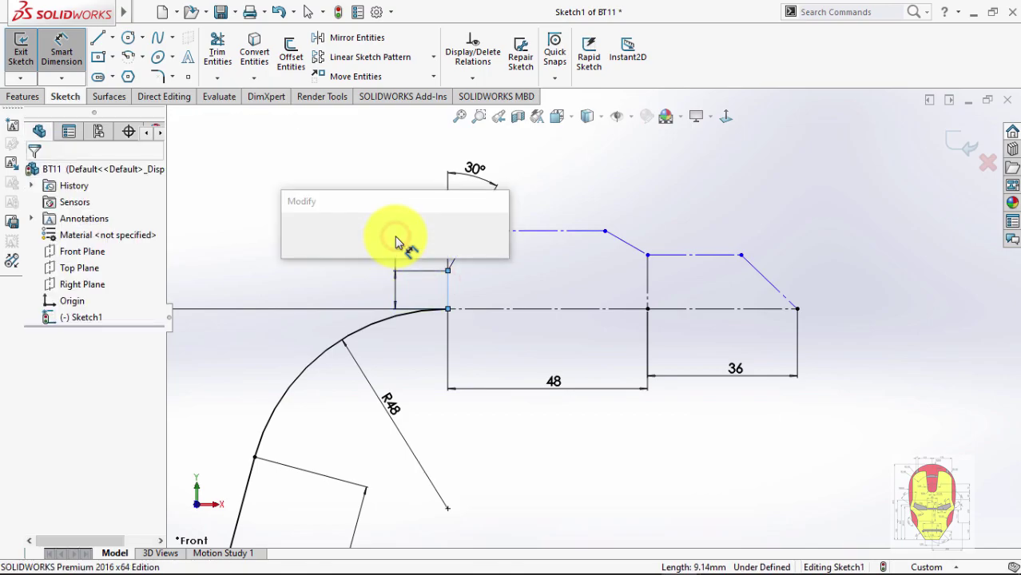
{"action": "key", "text": "alt+Tab"}
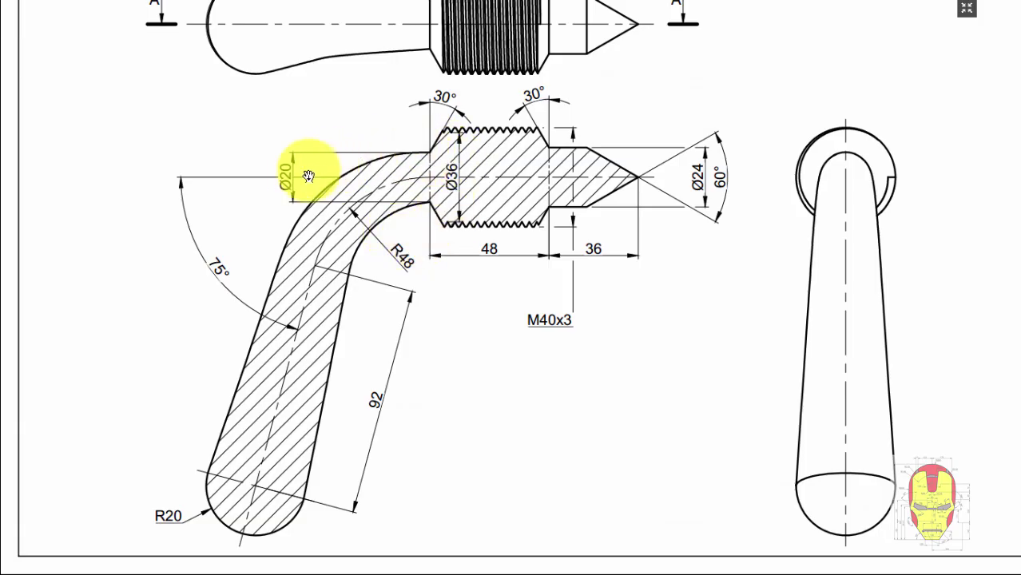
{"action": "key", "text": "alt+Tab"}
{"action": "type", "text": "10"}
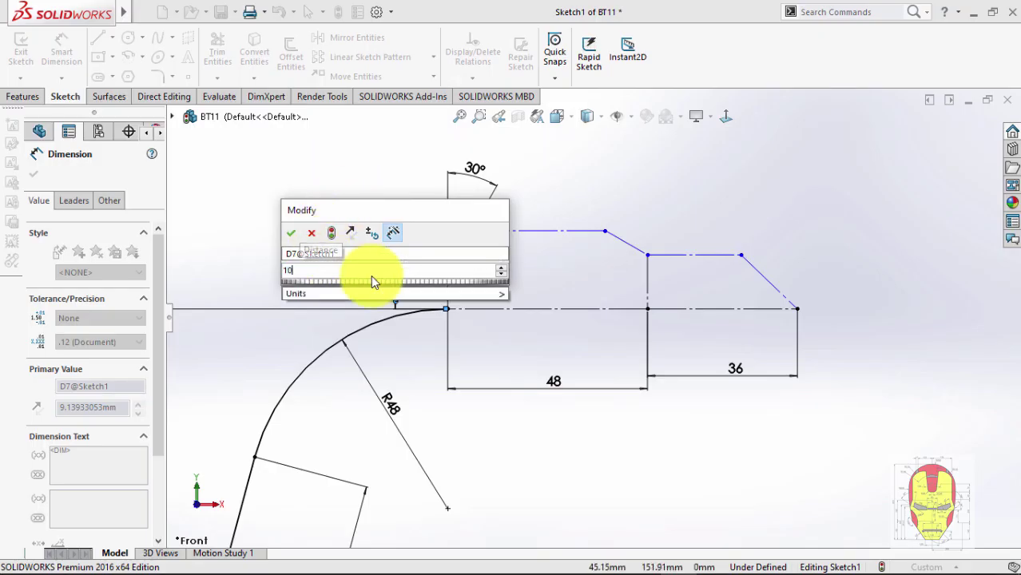
{"action": "key", "text": "Return"}
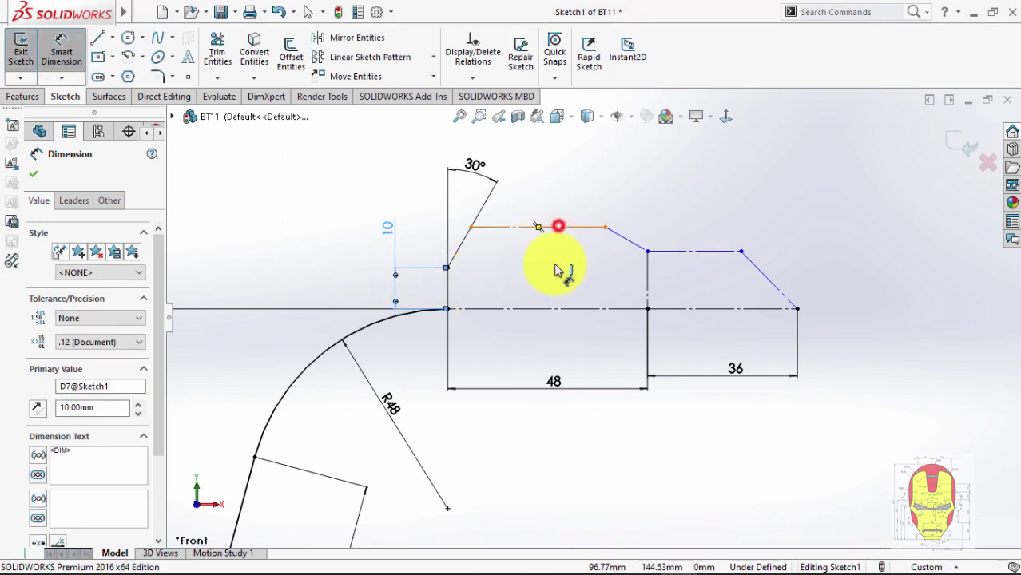
Dimension the distance between the profile's top horizontal line and the 48 mm centerline to 20 mm.
{"action": "left_click", "coordinate": [557, 226]}
{"action": "left_click", "coordinate": [555, 309]}
{"action": "left_click", "coordinate": [320, 234]}
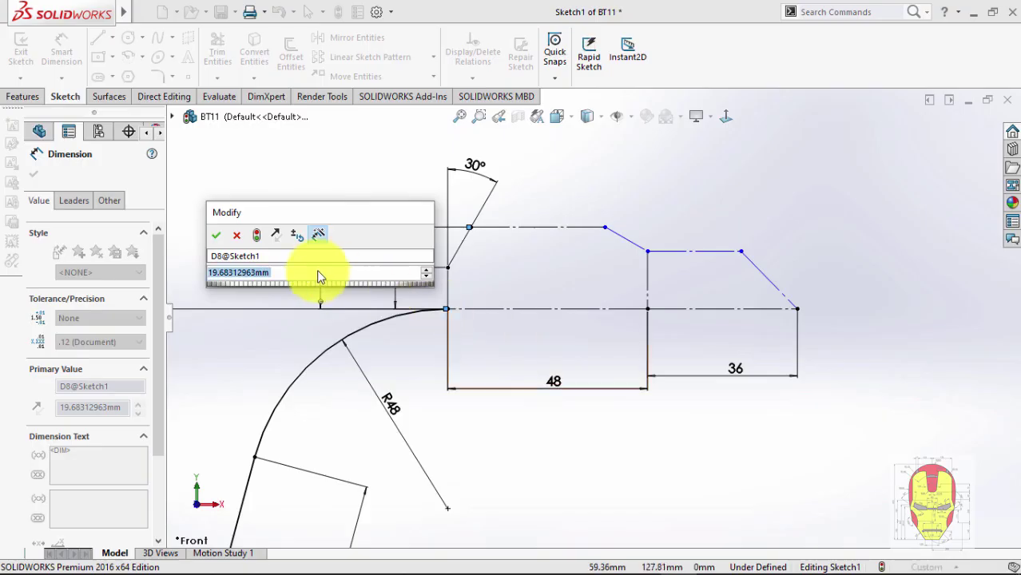
{"action": "type", "text": "20"}
{"action": "key", "text": "Return"}
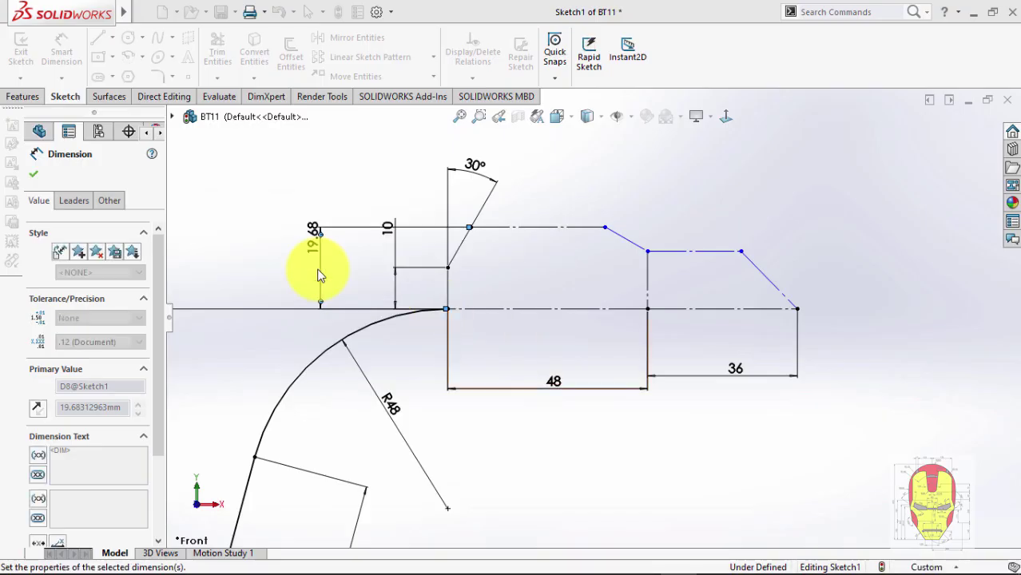
{"action": "left_click", "coordinate": [639, 246]}
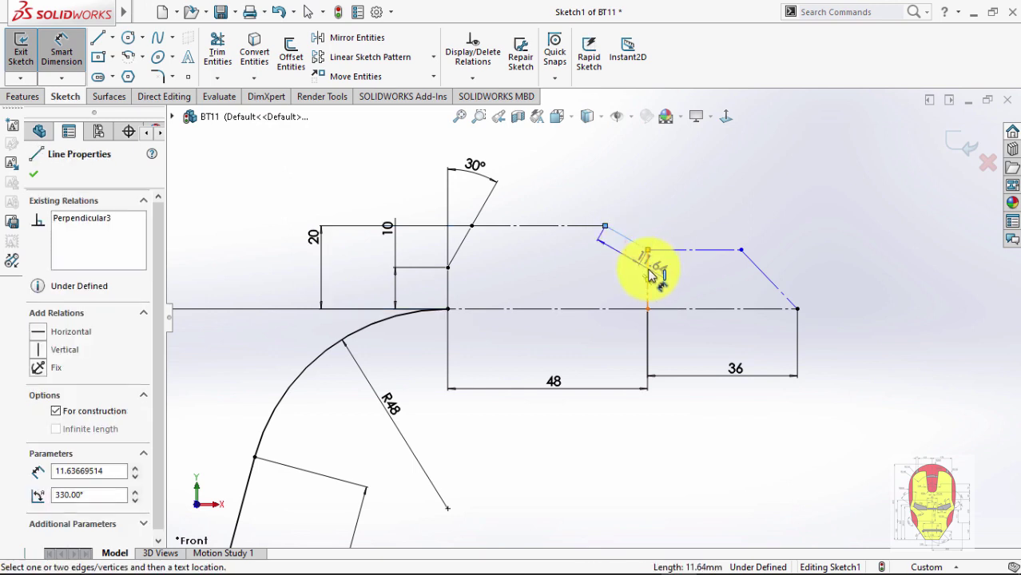
{"action": "left_click", "coordinate": [648, 269]}
{"action": "left_click", "coordinate": [633, 168]}
{"action": "key", "text": "Escape"}
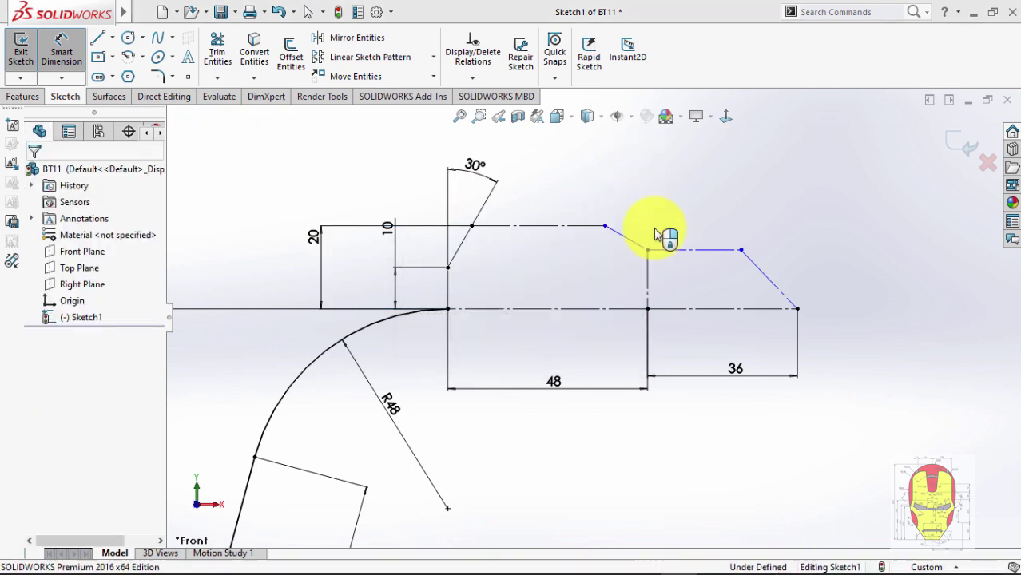
{"action": "key", "text": "Escape"}
Delete the perpendicular relation between the two slanted corners and dimension the tip-side corner's angle to its vertical line to 30 degrees.
{"action": "left_click", "coordinate": [633, 240]}
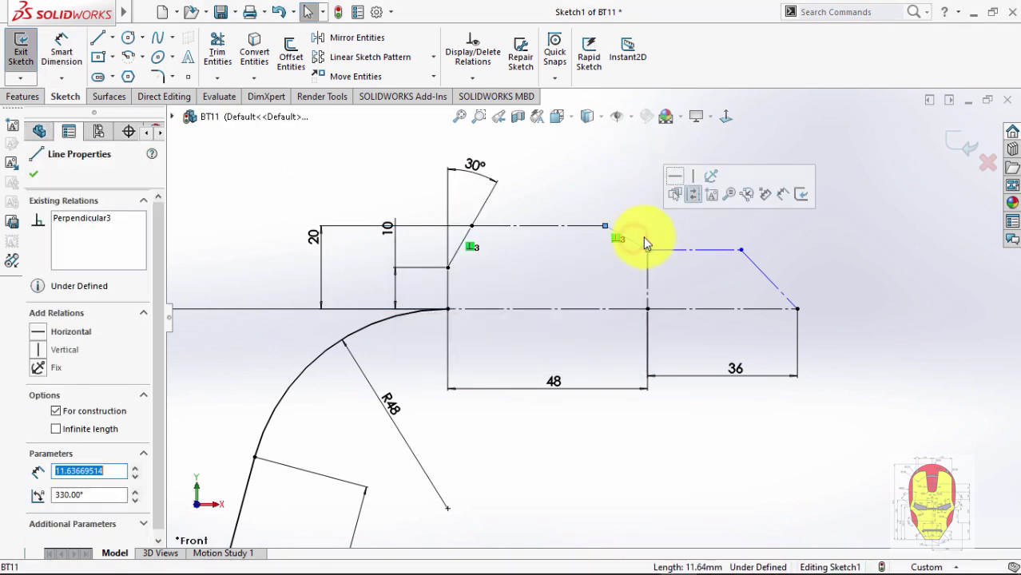
{"action": "key", "text": "Delete"}
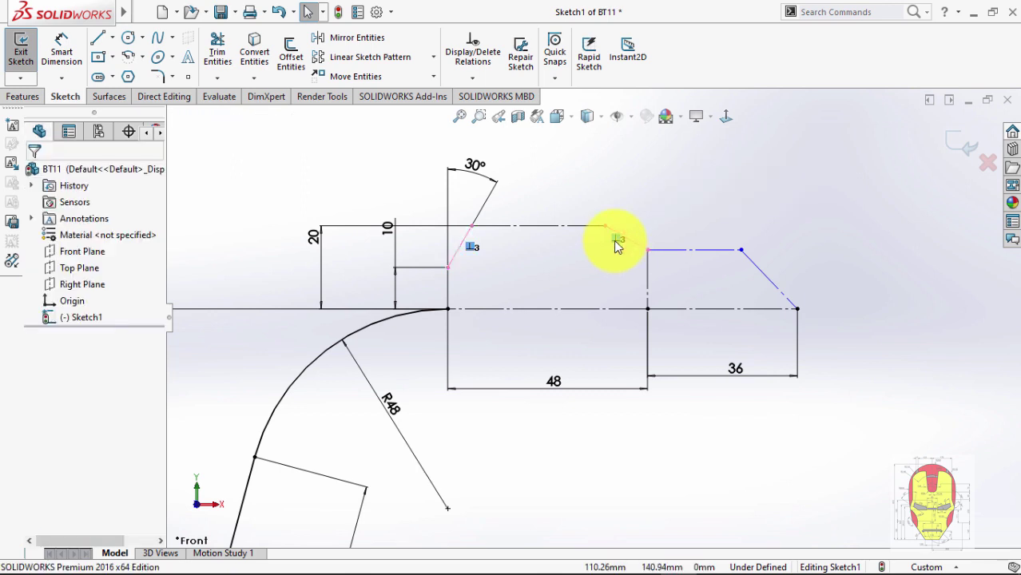
{"action": "right_click_drag", "start_coordinate": [667, 240], "coordinate": [668, 196]}
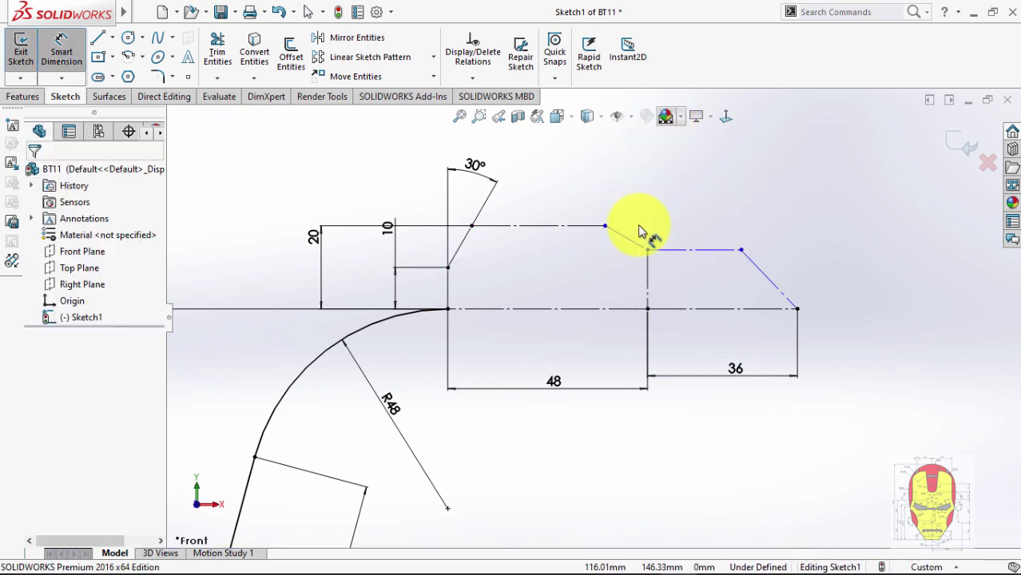
{"action": "left_click", "coordinate": [647, 270]}
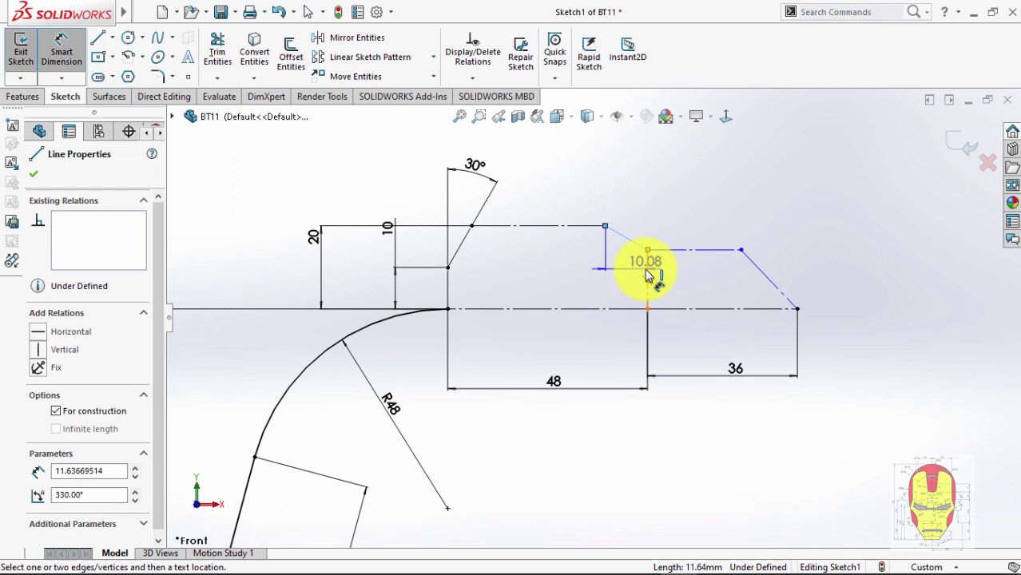
{"action": "left_click", "coordinate": [619, 177]}
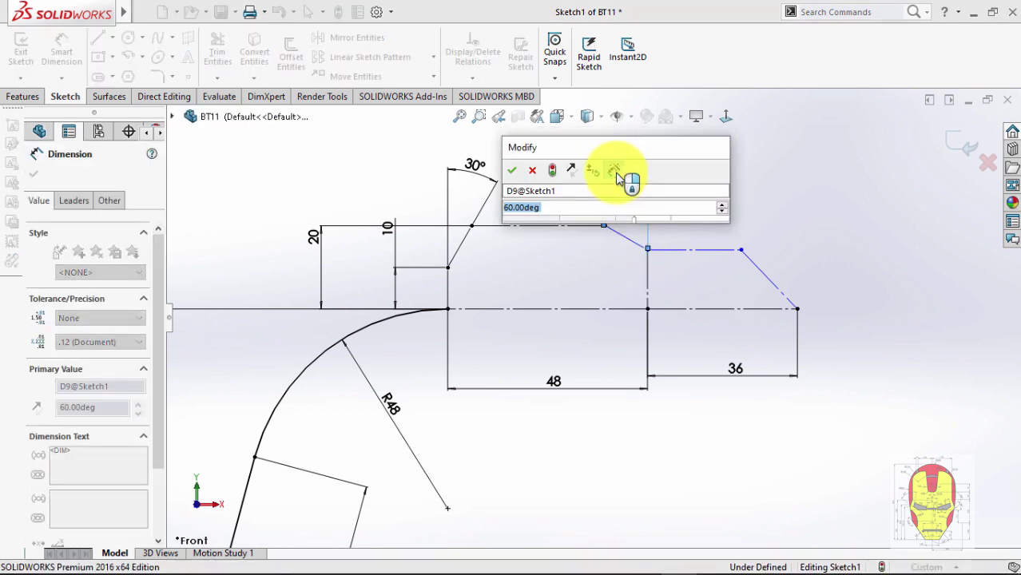
{"action": "type", "text": "30"}
{"action": "key", "text": "Return"}
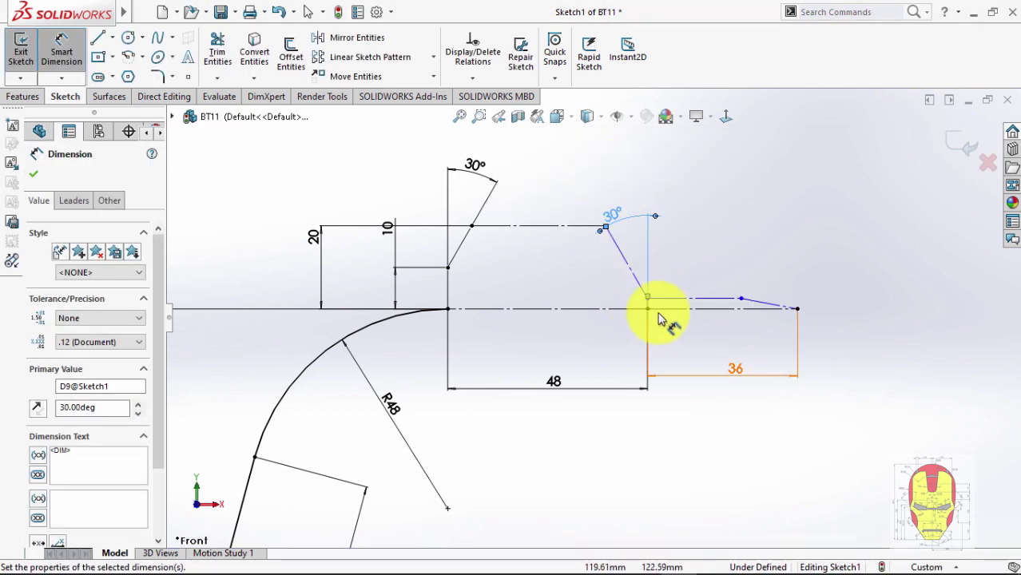
Check the reference drawing and dimension the vertical line between the threaded section and the tip to 12 mm.
{"action": "key", "text": "alt+Tab"}
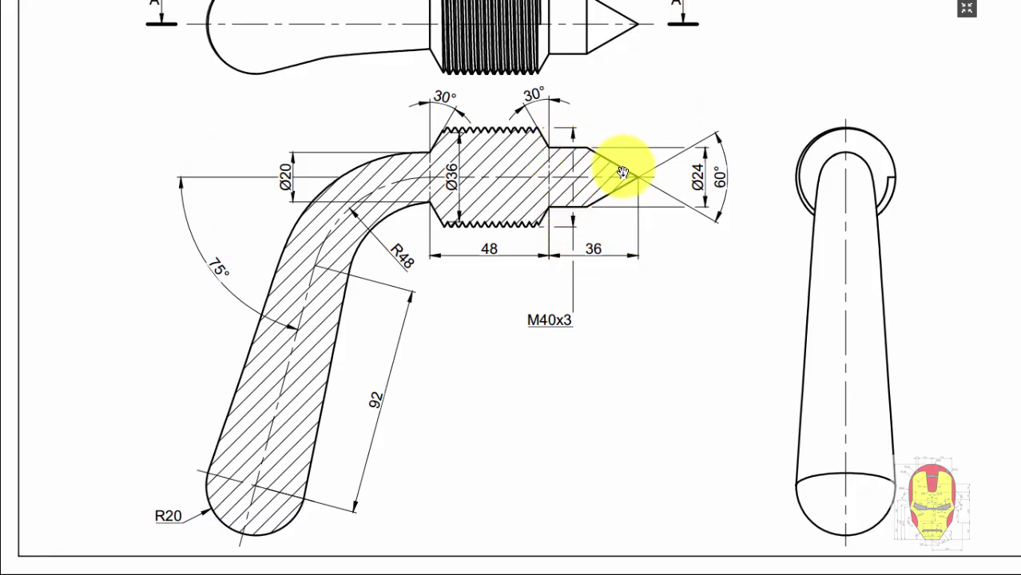
{"action": "key", "text": "alt+Tab"}
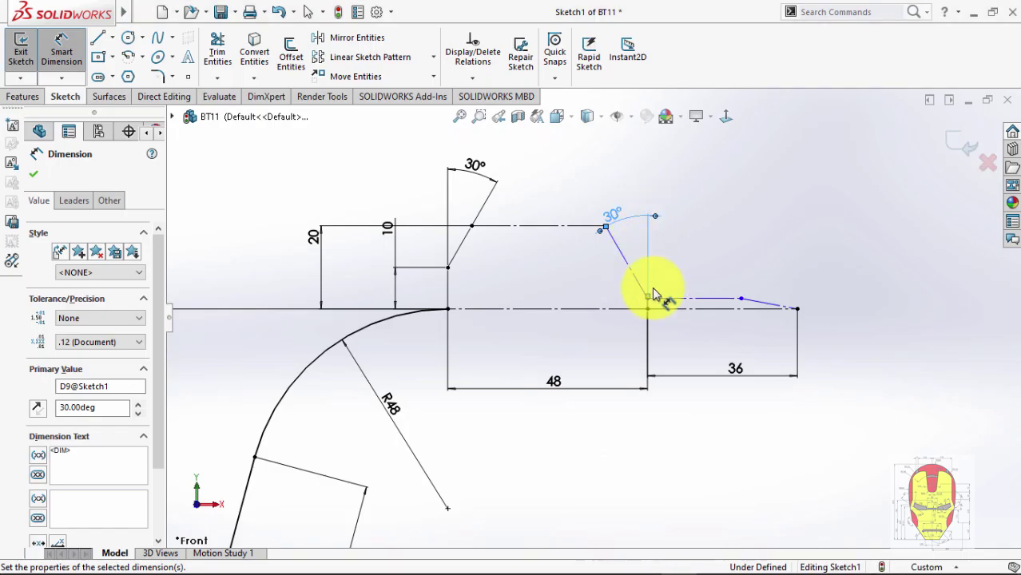
{"action": "key", "text": "Escape"}
{"action": "scroll", "coordinate": [654, 307], "scroll_direction": "down", "scroll_amount": 3}
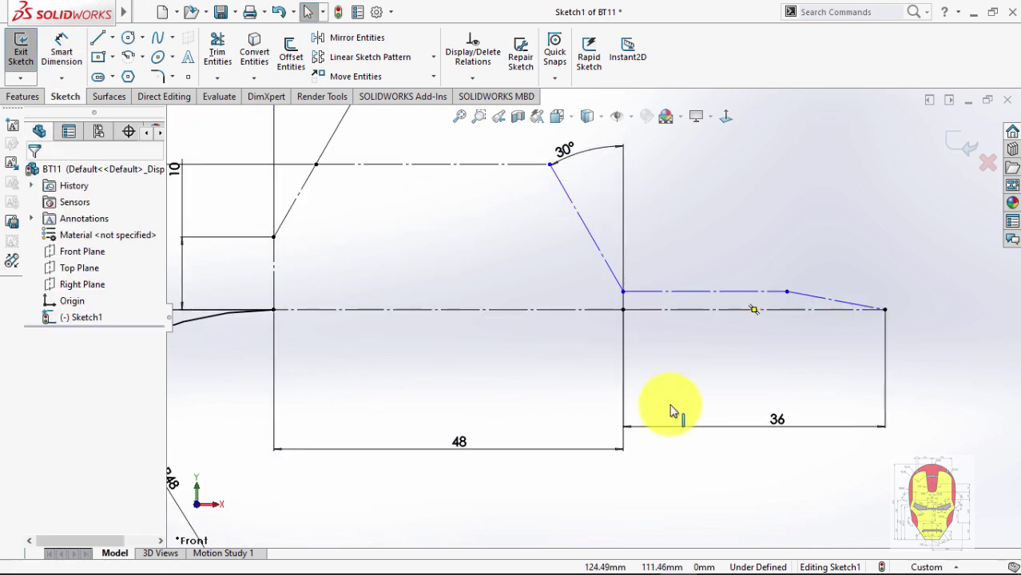
{"action": "right_click_drag", "start_coordinate": [663, 358], "coordinate": [655, 305]}
{"action": "left_click", "coordinate": [624, 302]}
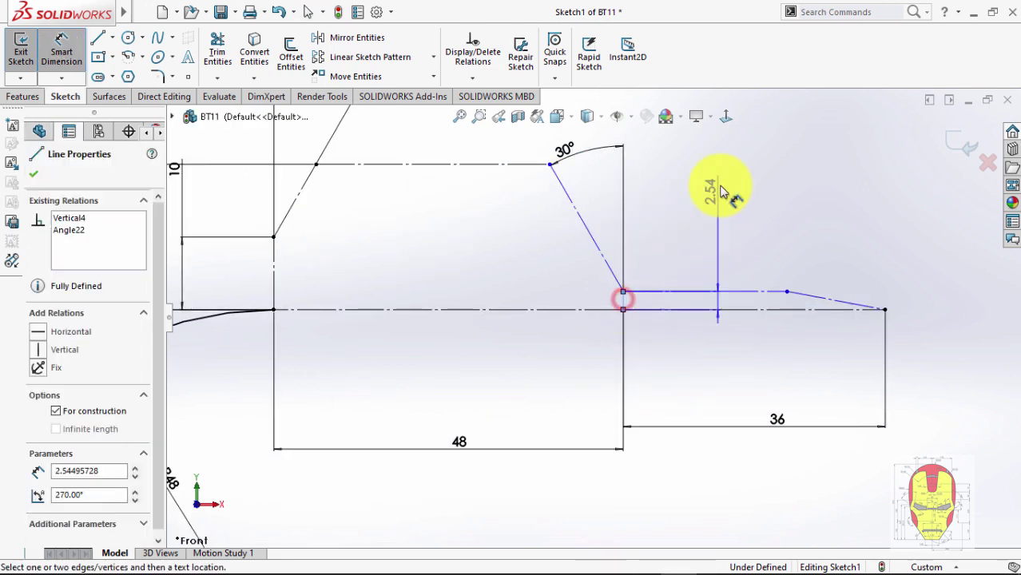
{"action": "left_click", "coordinate": [722, 186]}
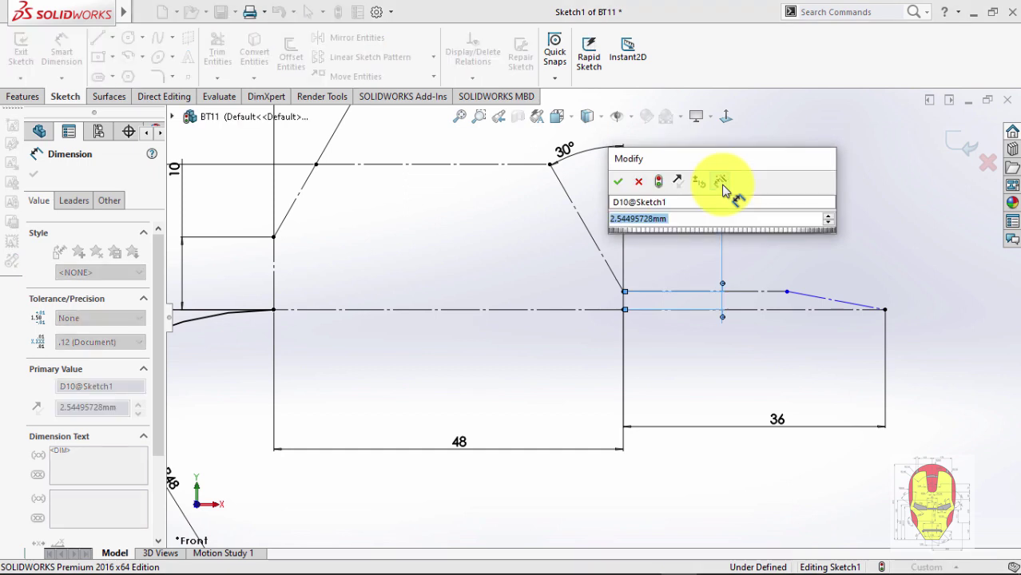
{"action": "type", "text": "12"}
{"action": "key", "text": "Return"}
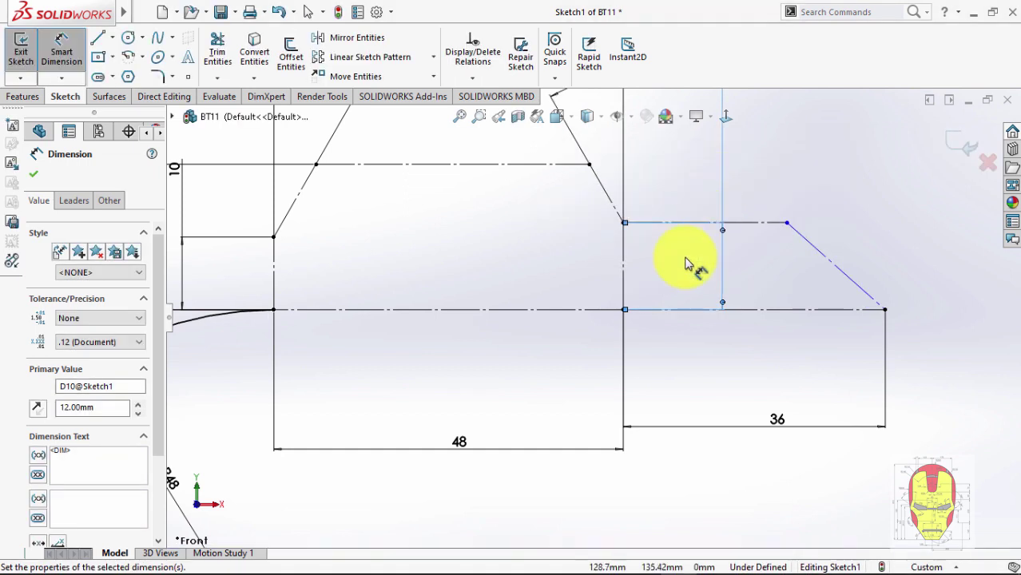
{"action": "scroll", "coordinate": [691, 232], "scroll_direction": "down", "scroll_amount": 3}
{"action": "key", "text": "Escape"}
Check the reference drawing, dimension the angle between the slanted tip line and the 36 mm centerline to 30 degrees, and exit the sketch.
{"action": "scroll", "coordinate": [778, 292], "scroll_direction": "up", "scroll_amount": 2}
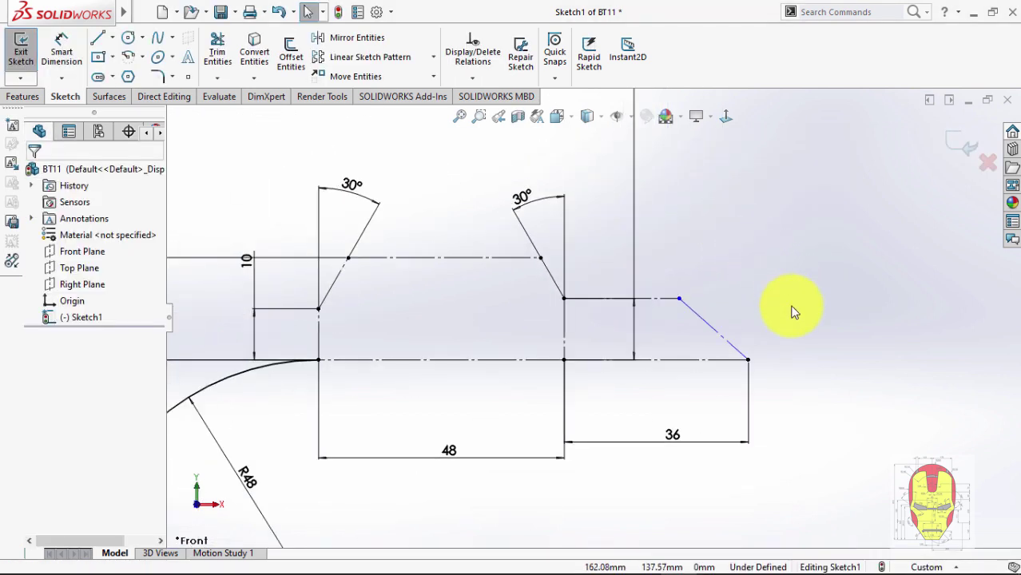
{"action": "right_click_drag", "start_coordinate": [821, 405], "coordinate": [821, 336]}
{"action": "key", "text": "alt+Tab"}
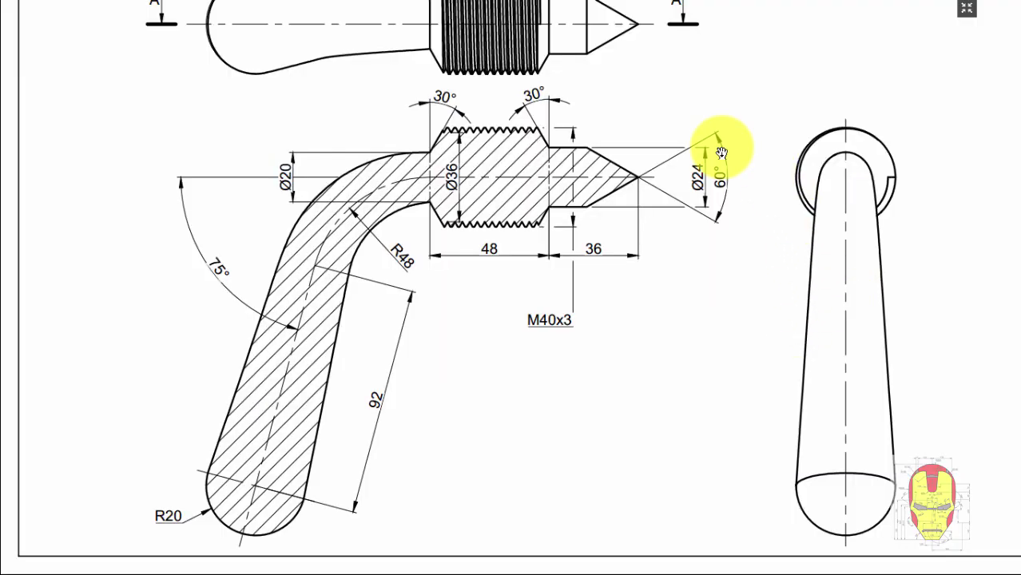
{"action": "key", "text": "alt+Tab"}
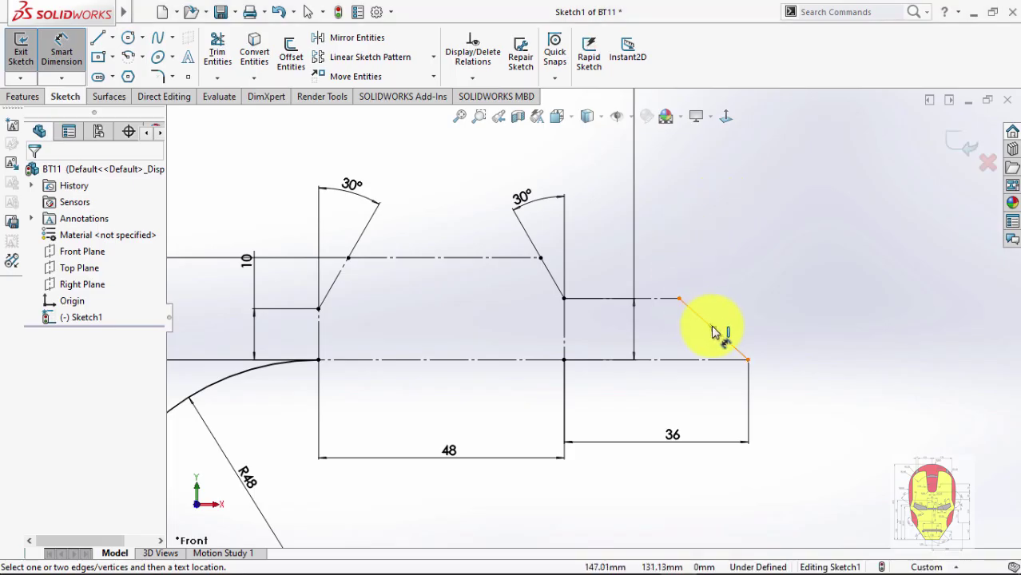
{"action": "left_click", "coordinate": [726, 344]}
{"action": "left_click", "coordinate": [730, 359]}
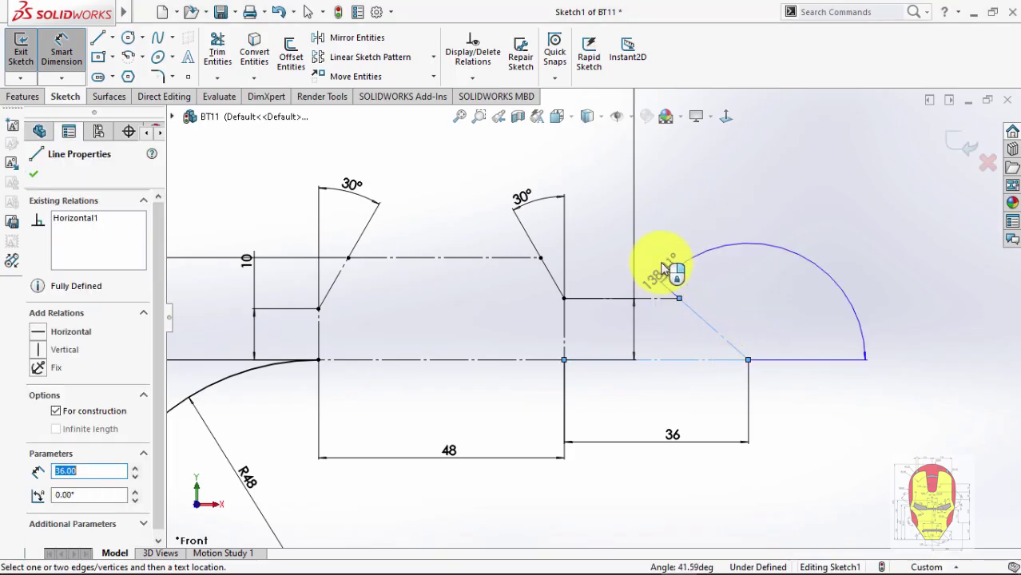
{"action": "left_click", "coordinate": [692, 341]}
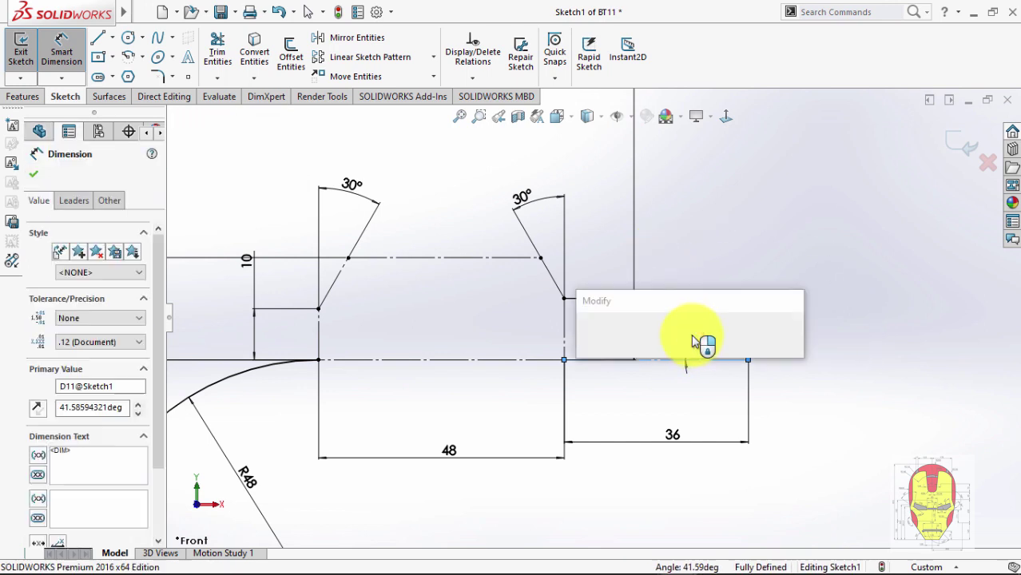
{"action": "type", "text": "30"}
{"action": "key", "text": "Return"}
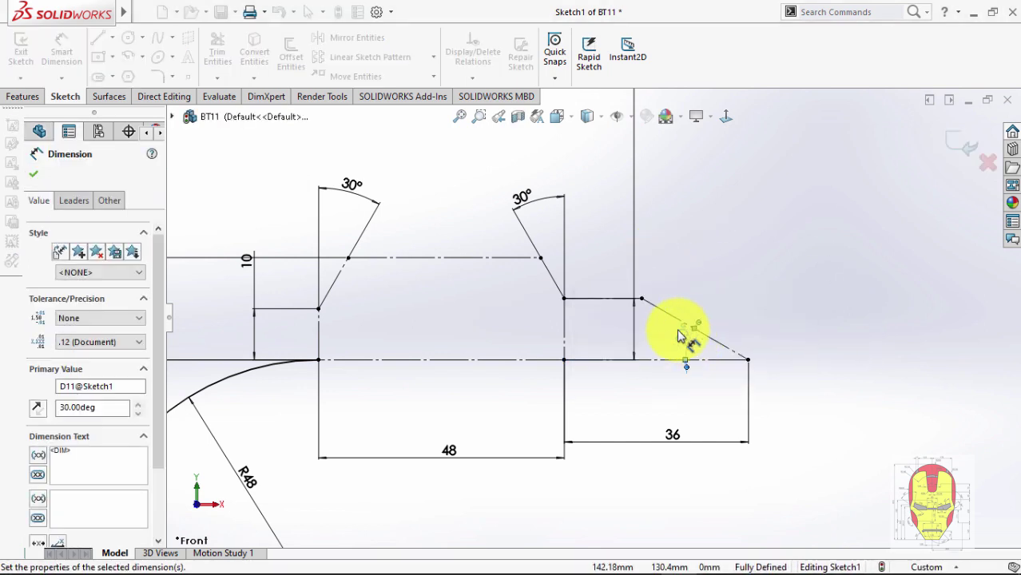
{"action": "scroll", "coordinate": [520, 396], "scroll_direction": "down", "scroll_amount": 4}
{"action": "scroll", "coordinate": [612, 392], "scroll_direction": "up", "scroll_amount": 6}
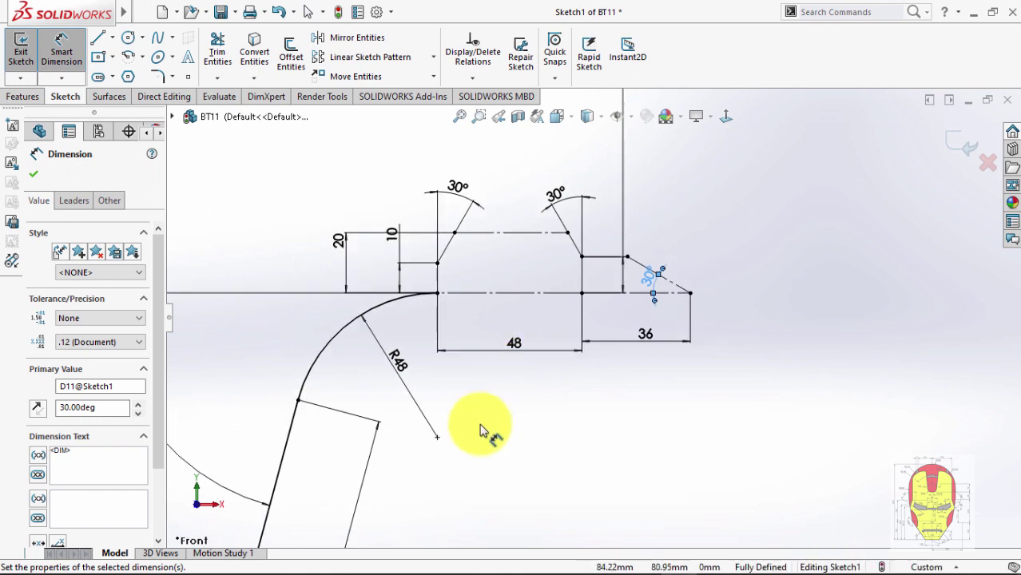
{"action": "left_click", "coordinate": [676, 345]}
{"action": "key", "text": "Escape"}
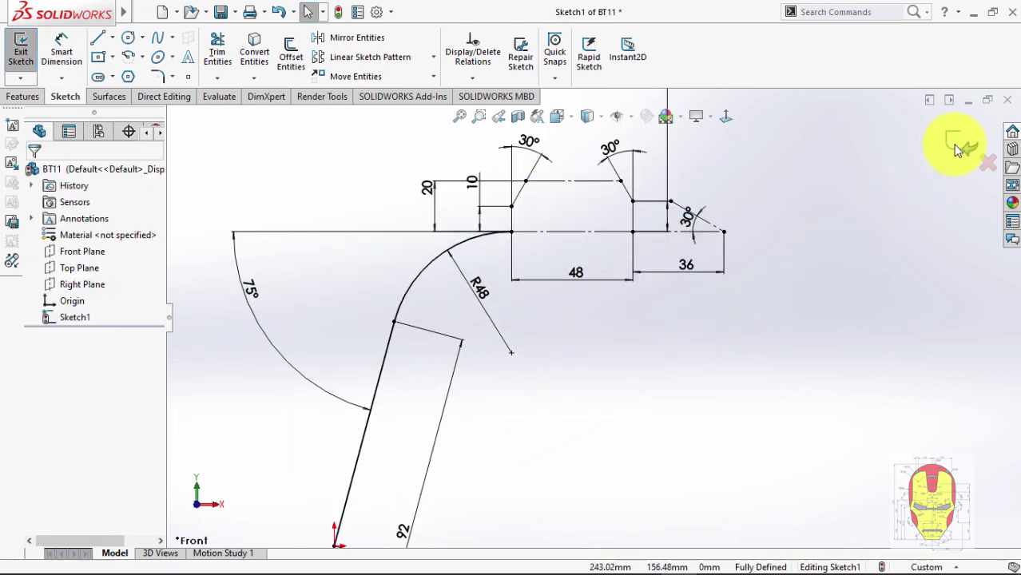
{"action": "left_click", "coordinate": [807, 234]}
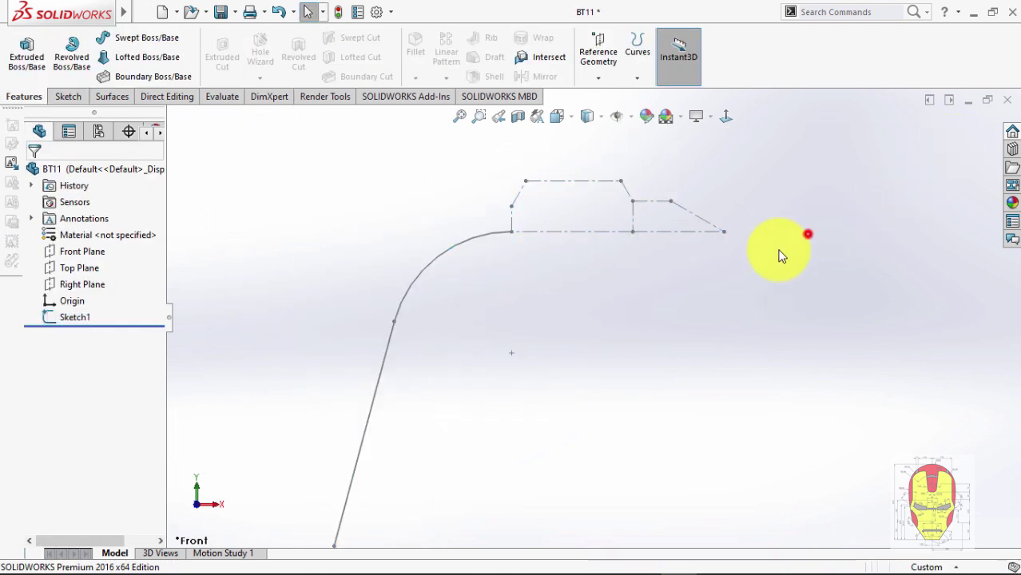
Create a reference plane through the arc's upper endpoint, parallel to the Right Plane.
{"action": "scroll", "coordinate": [593, 317], "scroll_direction": "up", "scroll_amount": 4}
{"action": "scroll", "coordinate": [575, 348], "scroll_direction": "down", "scroll_amount": 1}
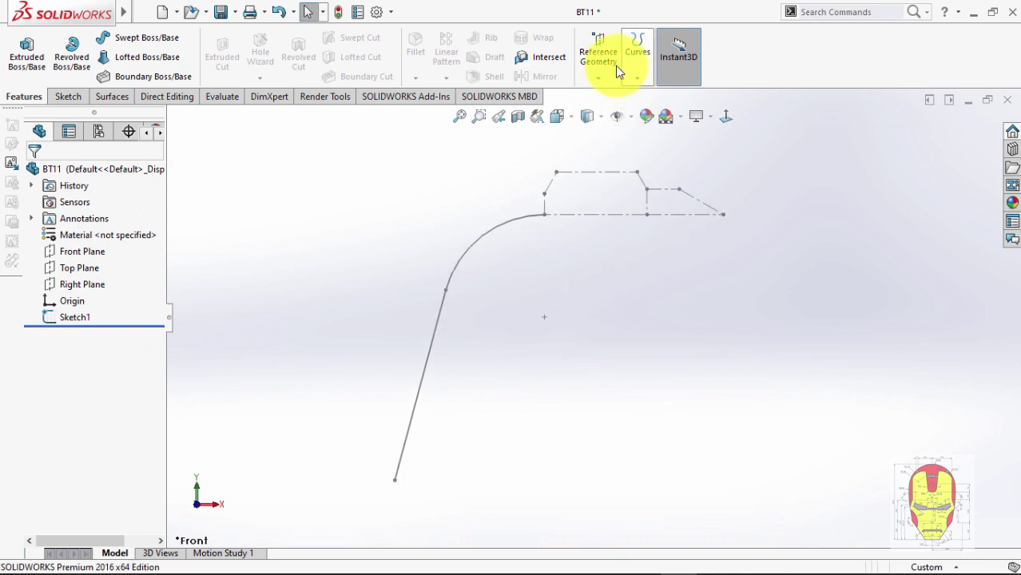
{"action": "left_click", "coordinate": [599, 78]}
{"action": "left_click", "coordinate": [611, 93]}
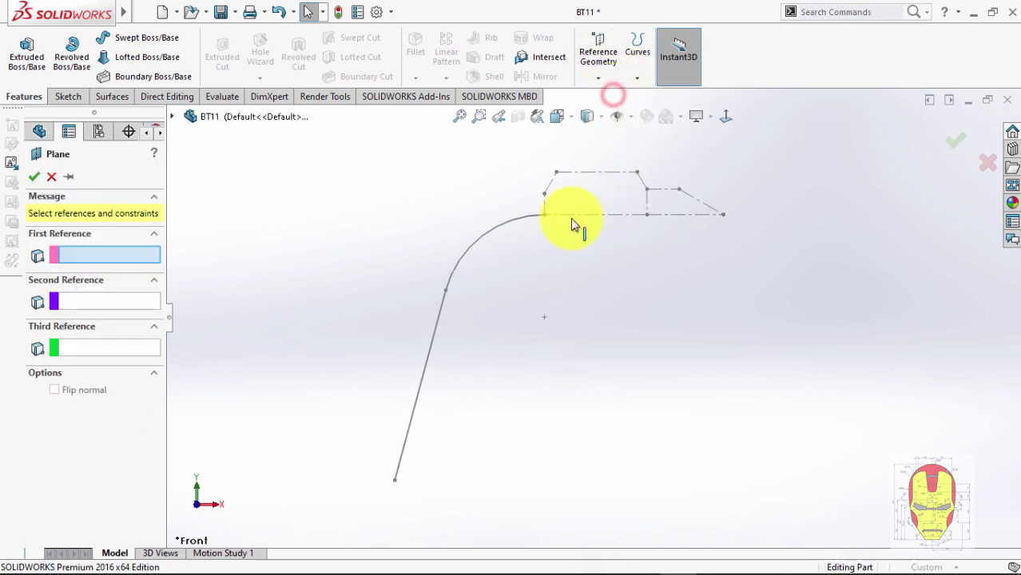
{"action": "left_click", "coordinate": [546, 216]}
{"action": "scroll", "coordinate": [607, 308], "scroll_direction": "up", "scroll_amount": 2}
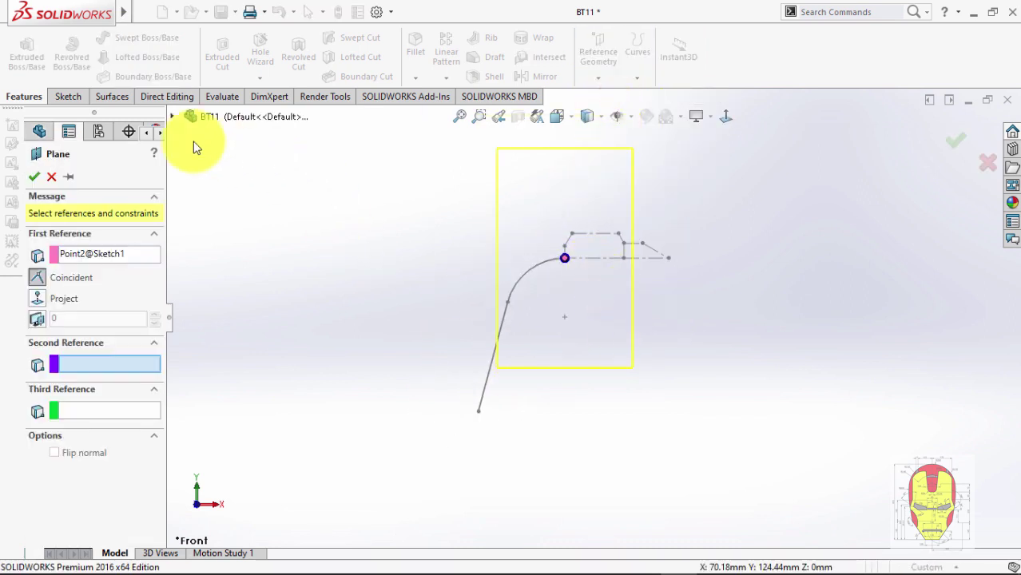
{"action": "left_click", "coordinate": [171, 118]}
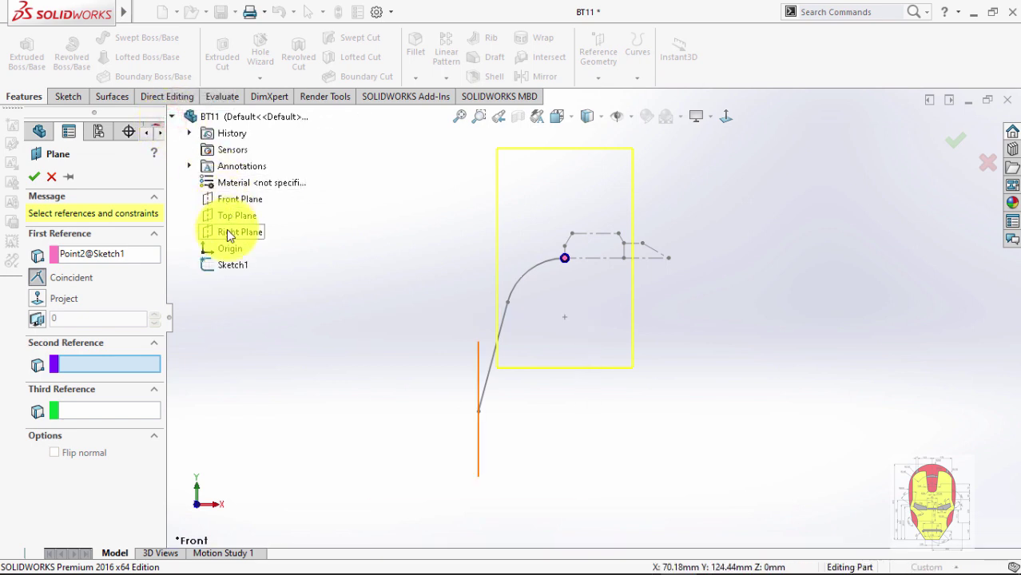
{"action": "left_click", "coordinate": [227, 233]}
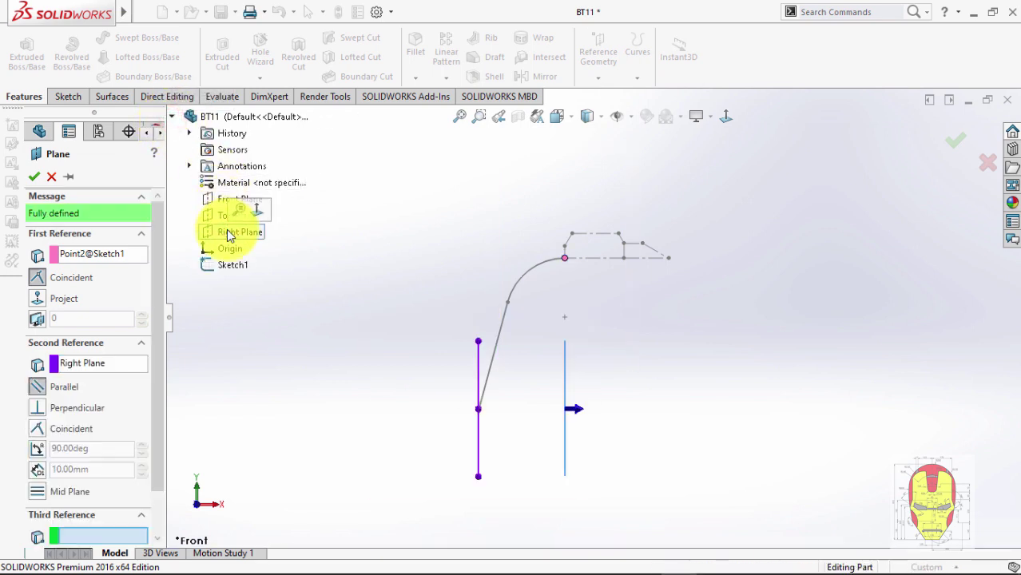
{"action": "middle_click_drag", "start_coordinate": [588, 404], "coordinate": [543, 391]}
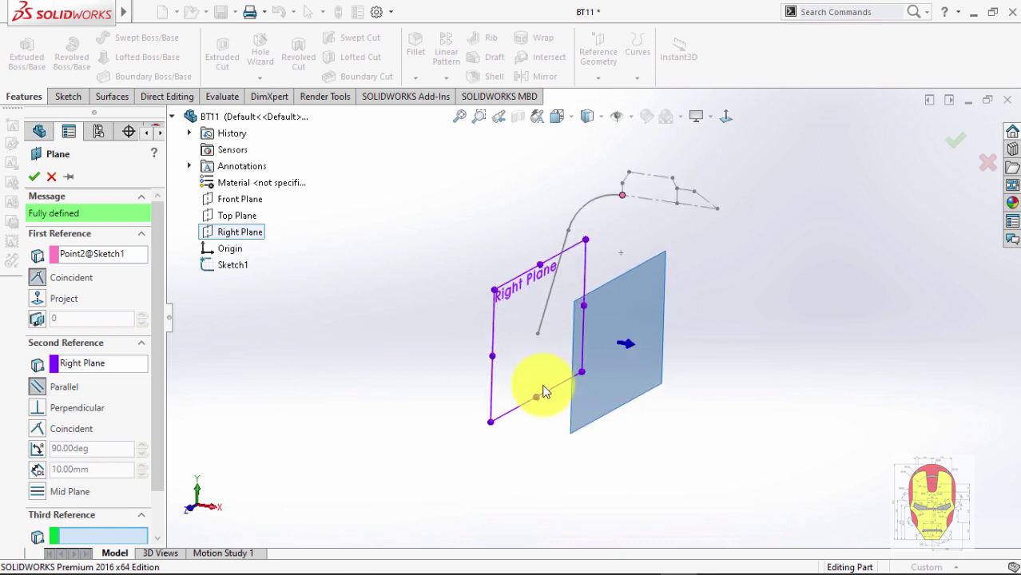
{"action": "left_click", "coordinate": [954, 141]}
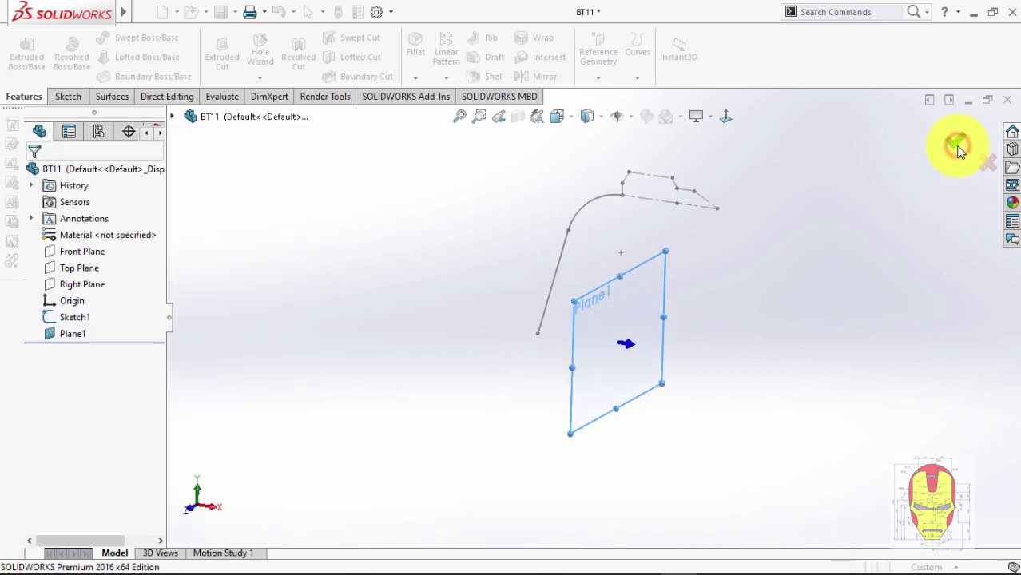
Start a sketch on the new plane and draw a circle about 43 mm in diameter centered on the arc's upper endpoint.
{"action": "left_click", "coordinate": [632, 304]}
{"action": "left_click", "coordinate": [688, 257]}
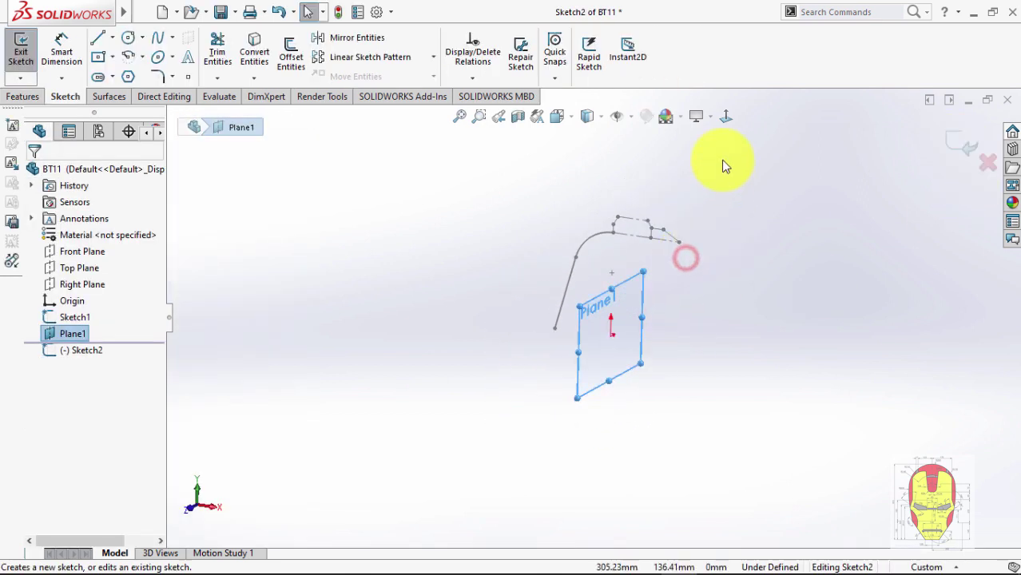
{"action": "left_click", "coordinate": [725, 118]}
{"action": "scroll", "coordinate": [623, 234], "scroll_direction": "down", "scroll_amount": 2}
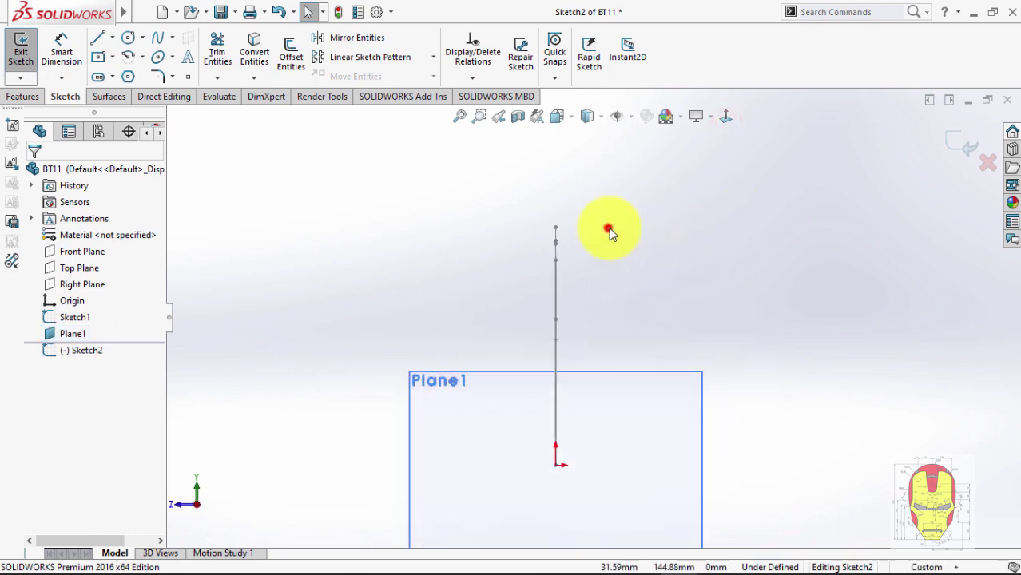
{"action": "right_click_drag", "start_coordinate": [594, 238], "coordinate": [651, 269]}
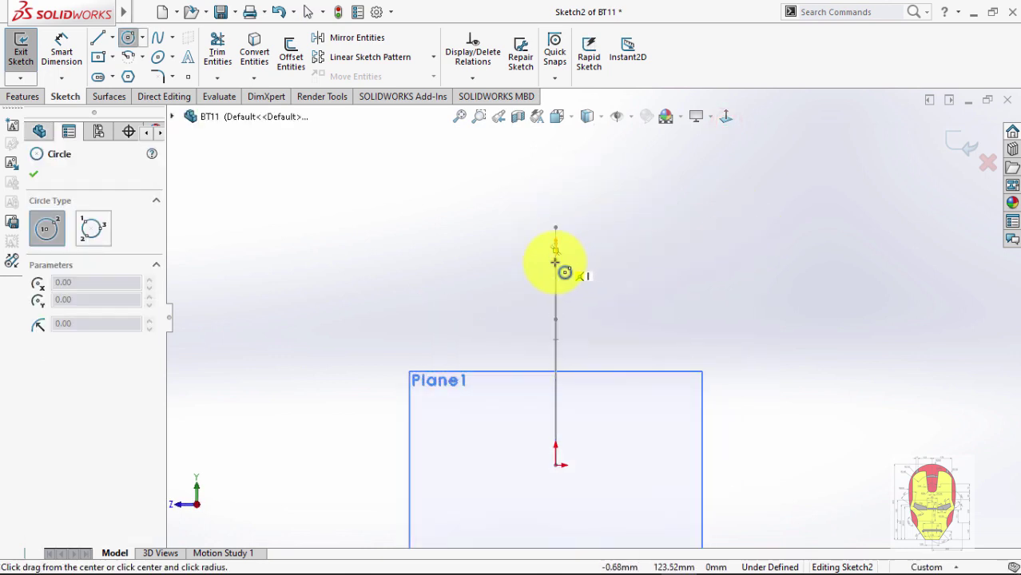
{"action": "mouse_move", "coordinate": [555, 262]}
{"action": "middle_mouse_down"}
{"action": "mouse_move", "coordinate": [579, 295]}
{"action": "mouse_move", "coordinate": [644, 321]}
{"action": "mouse_move", "coordinate": [588, 303]}
{"action": "mouse_move", "coordinate": [542, 265]}
{"action": "middle_mouse_up"}
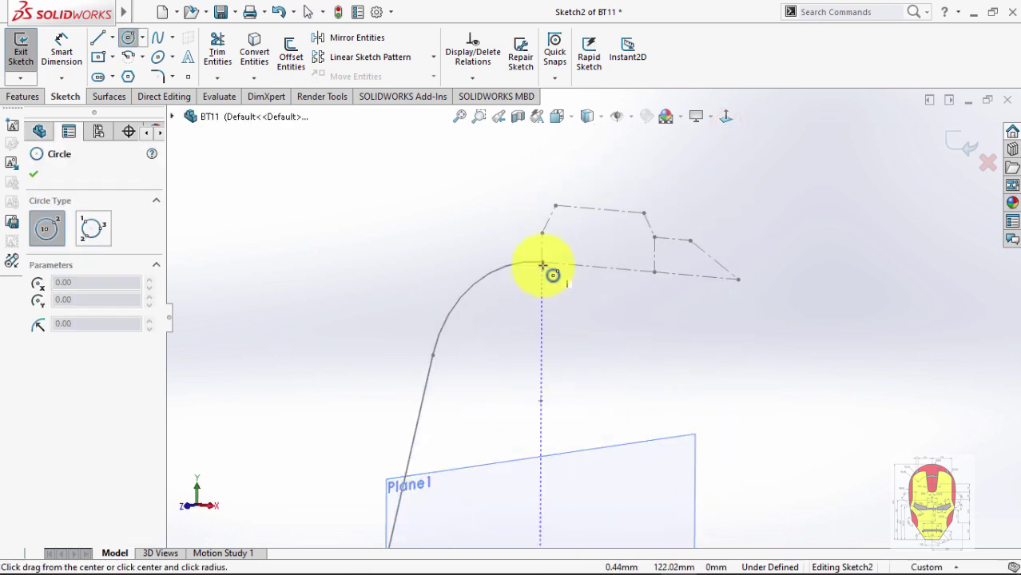
{"action": "left_click", "coordinate": [542, 264]}
{"action": "left_click", "coordinate": [578, 242]}
{"action": "key", "text": "Escape"}
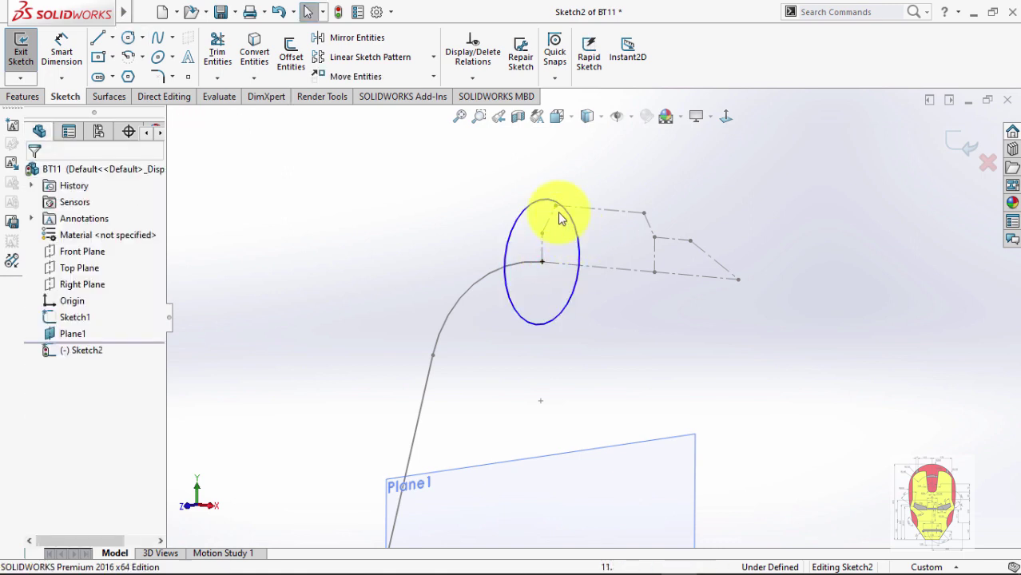
Make the circle coincident with the upper endpoint of the profile's vertical line at the handle end.
{"action": "left_click", "coordinate": [544, 202]}
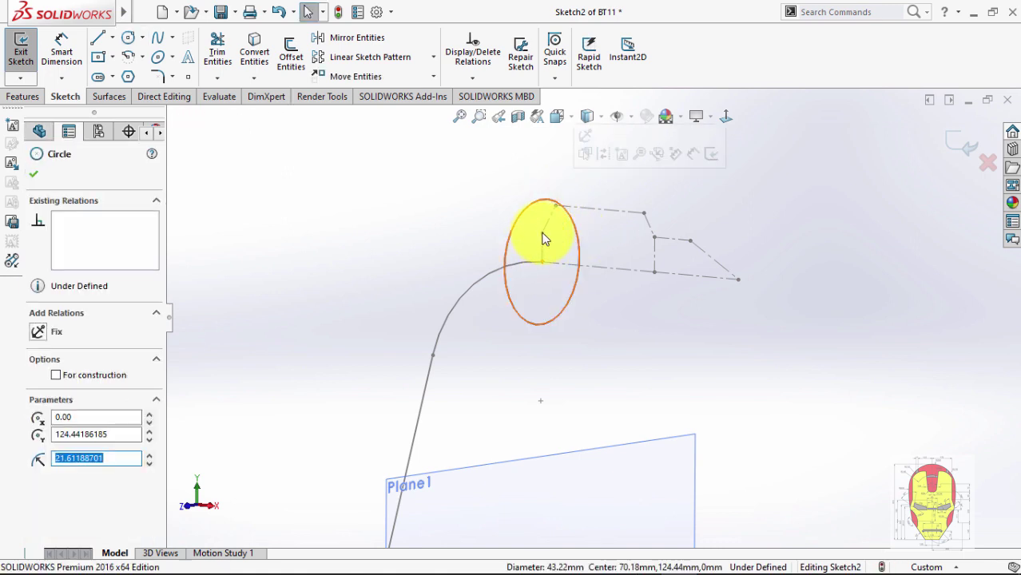
{"action": "key", "text": "Escape"}
{"action": "left_click", "coordinate": [542, 235]}
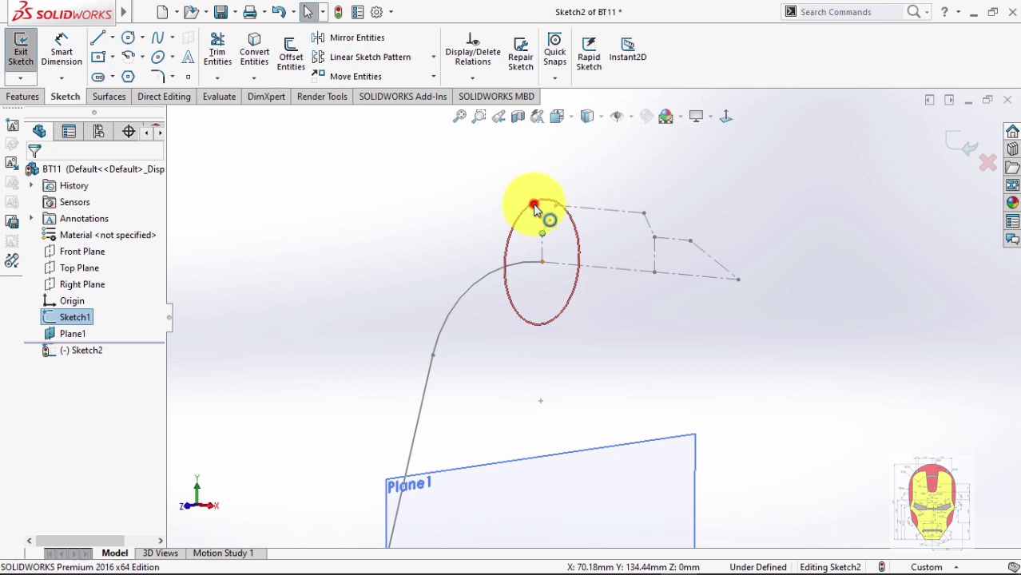
{"action": "left_click", "coordinate": [534, 207], "text": "ctrl"}
{"action": "left_click", "coordinate": [588, 157]}
{"action": "left_click", "coordinate": [486, 208]}
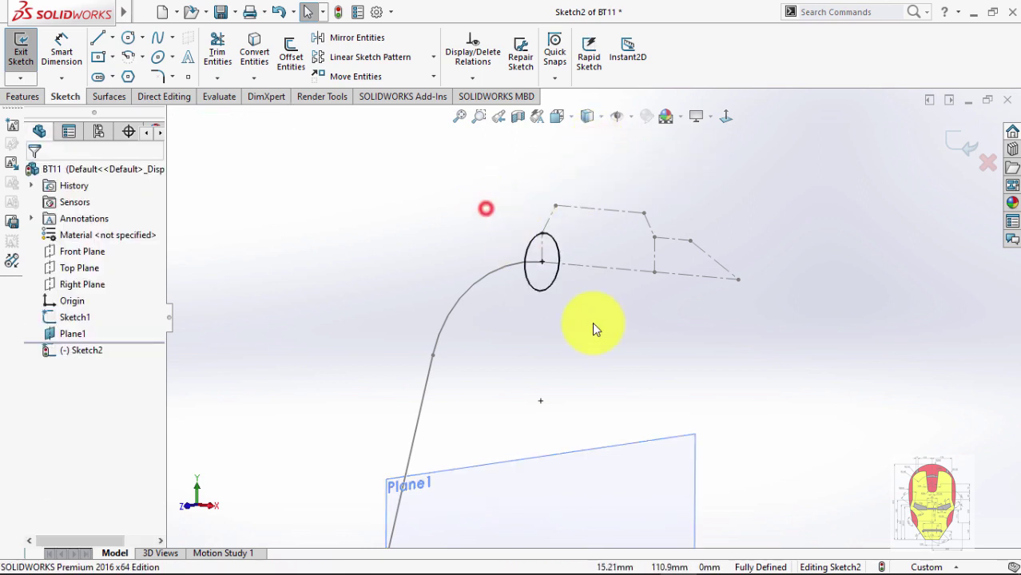
Exit the circle sketch and hide the plane it lies on.
{"action": "scroll", "coordinate": [609, 375], "scroll_direction": "up", "scroll_amount": 3}
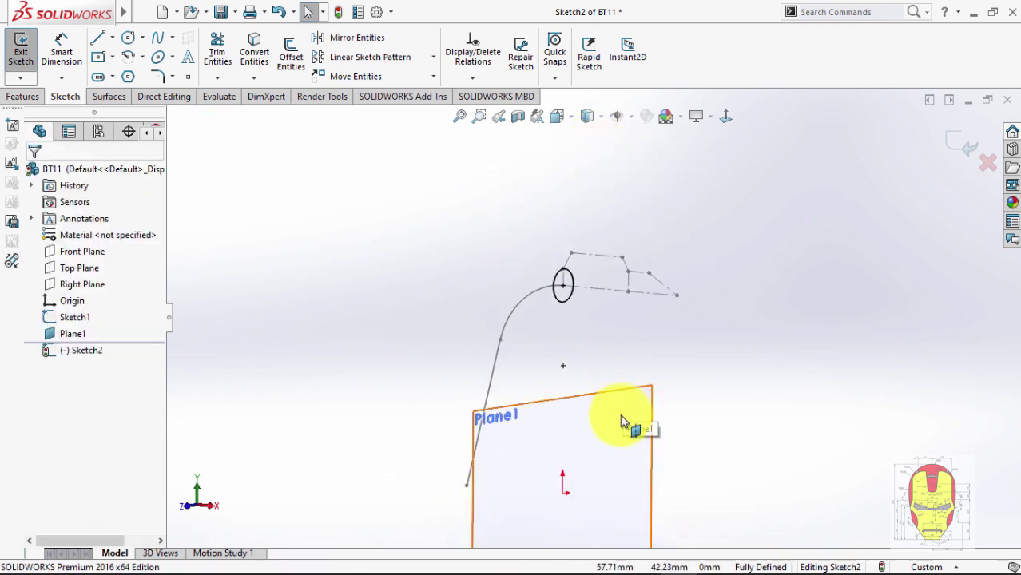
{"action": "scroll", "coordinate": [621, 421], "scroll_direction": "up", "scroll_amount": 3}
{"action": "scroll", "coordinate": [612, 413], "scroll_direction": "down", "scroll_amount": 3}
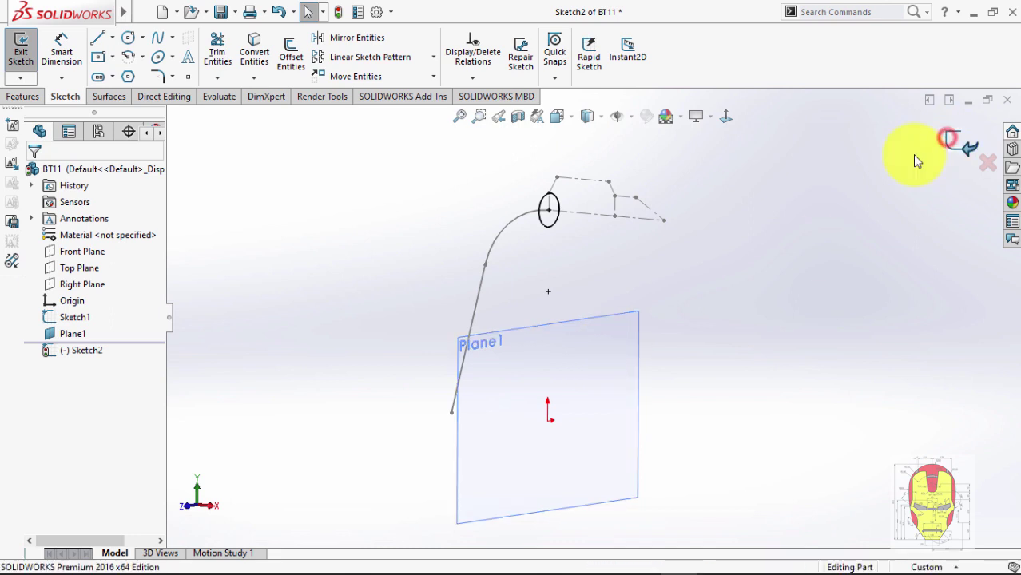
{"action": "left_click", "coordinate": [948, 139]}
{"action": "left_click", "coordinate": [609, 329]}
{"action": "left_click", "coordinate": [685, 289]}
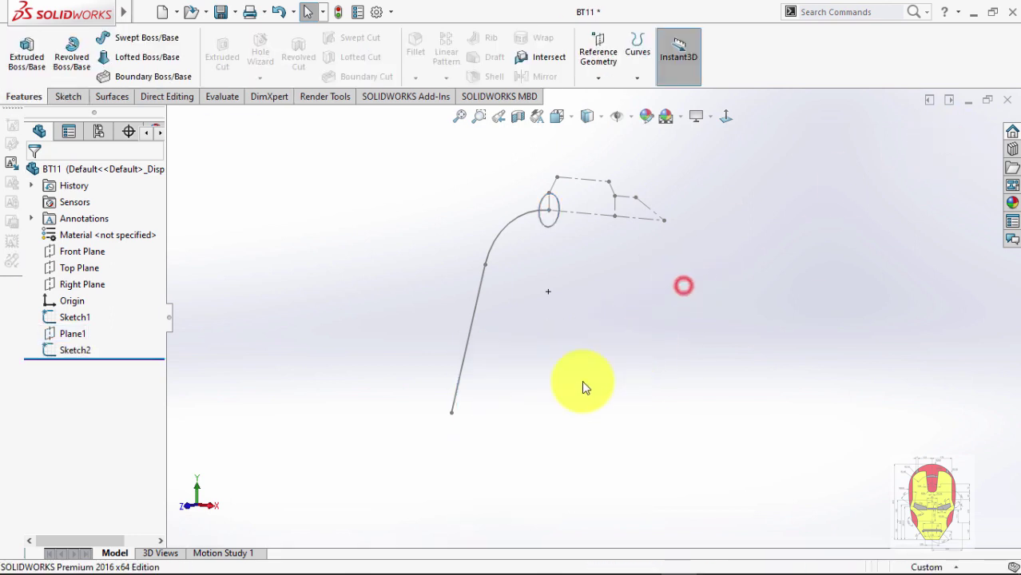
Create a reference plane through the lower endpoint of the handle's straight path line, perpendicular to that line.
{"action": "mouse_move", "coordinate": [580, 383]}
{"action": "middle_mouse_down"}
{"action": "mouse_move", "coordinate": [559, 382]}
{"action": "mouse_move", "coordinate": [608, 390]}
{"action": "mouse_move", "coordinate": [621, 432]}
{"action": "mouse_move", "coordinate": [613, 401]}
{"action": "middle_mouse_up"}
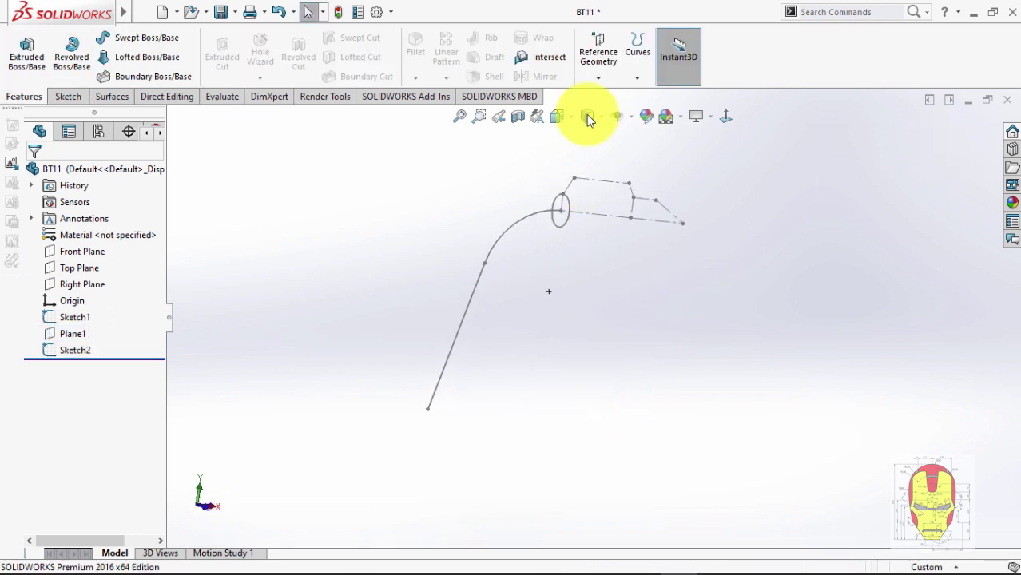
{"action": "left_click", "coordinate": [597, 77]}
{"action": "left_click", "coordinate": [615, 94]}
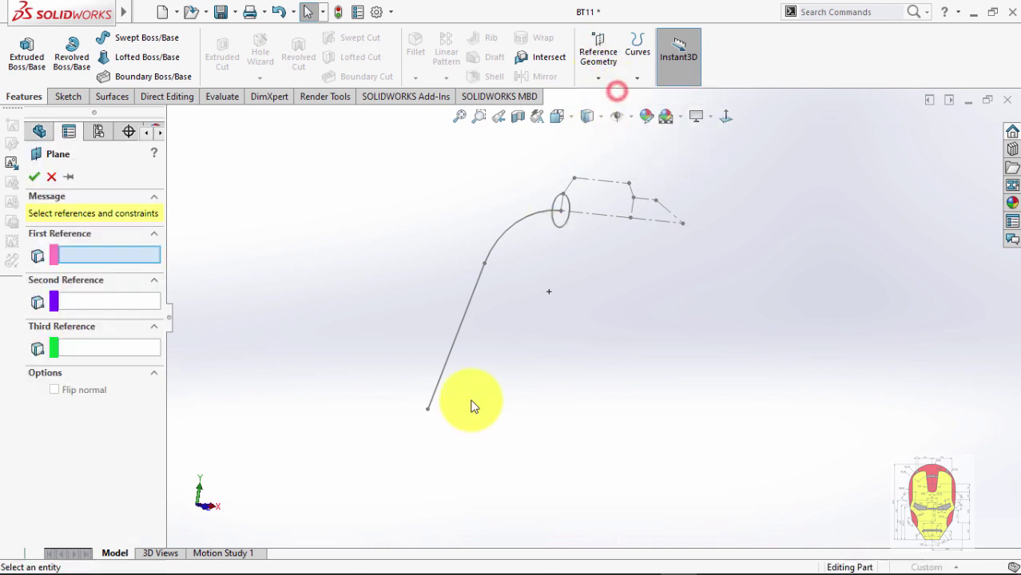
{"action": "left_click", "coordinate": [428, 408]}
{"action": "scroll", "coordinate": [495, 381], "scroll_direction": "down", "scroll_amount": 1}
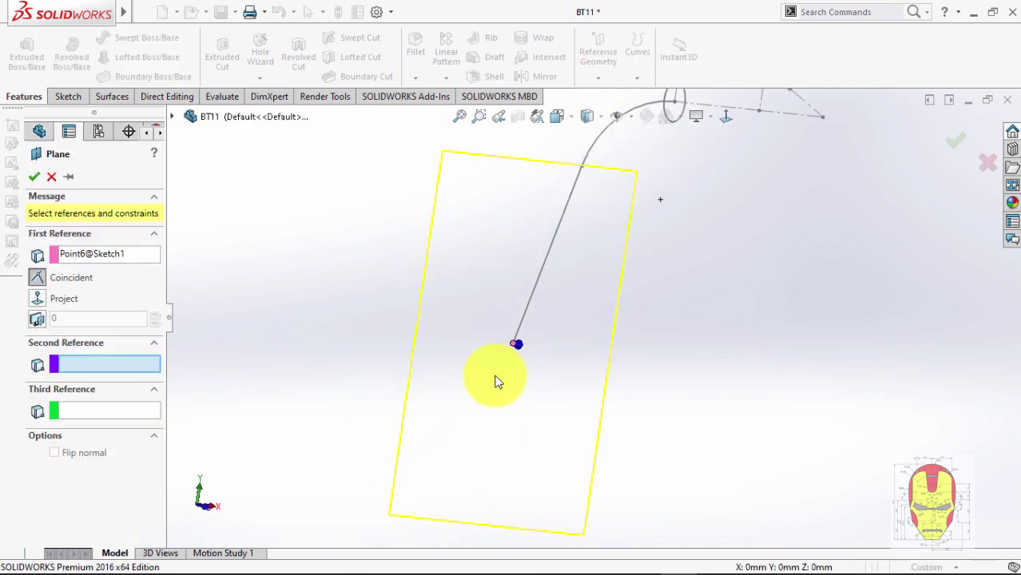
{"action": "left_click", "coordinate": [532, 307]}
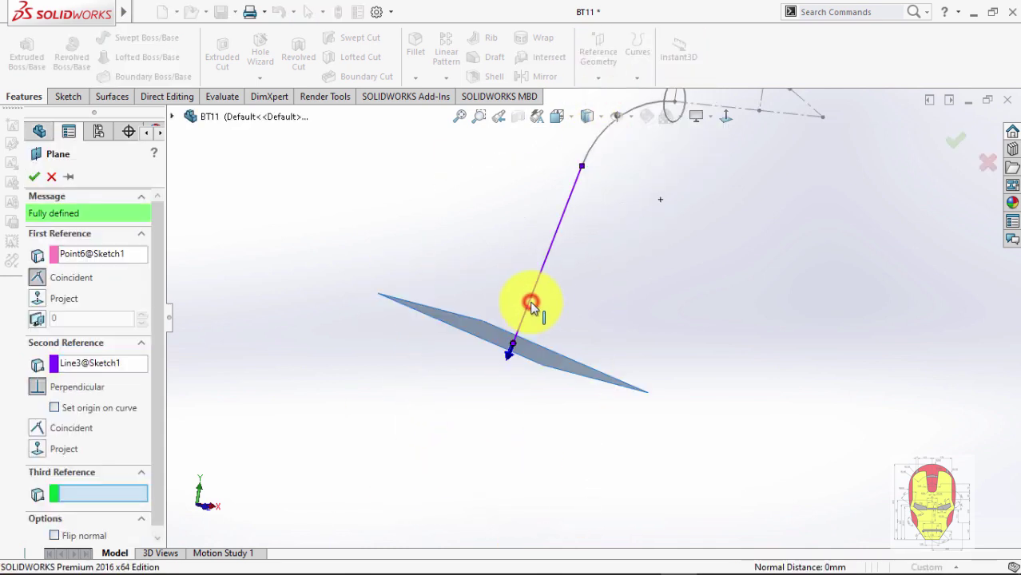
{"action": "left_click", "coordinate": [953, 144]}
Start a sketch on the perpendicular plane and draw a circle about 22.5 mm in radius centered on the path's lower endpoint.
{"action": "middle_click_drag", "start_coordinate": [700, 341], "coordinate": [659, 406]}
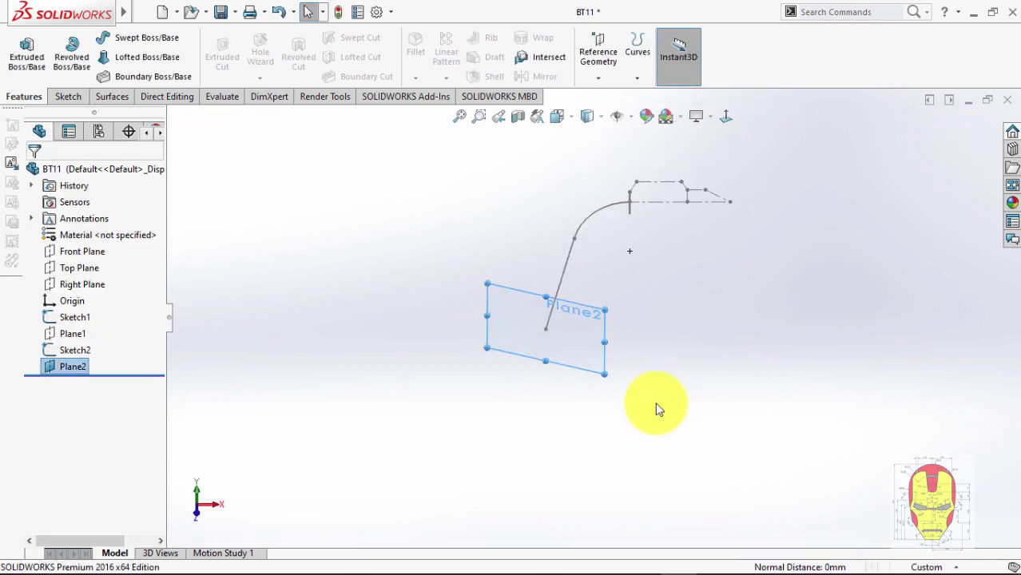
{"action": "left_click", "coordinate": [595, 346]}
{"action": "left_click", "coordinate": [654, 297]}
{"action": "right_click_drag", "start_coordinate": [656, 326], "coordinate": [723, 343]}
{"action": "left_click", "coordinate": [545, 327]}
{"action": "left_click", "coordinate": [570, 324]}
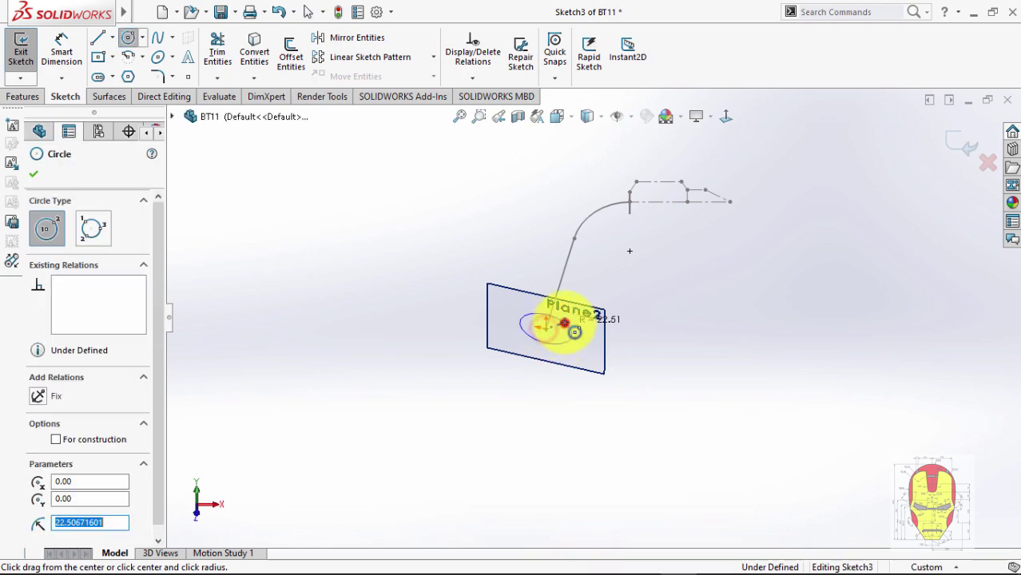
Check the end radius in the reference drawing and dimension the lower circle's diameter as 40 mm.
{"action": "key", "text": "alt+Tab"}
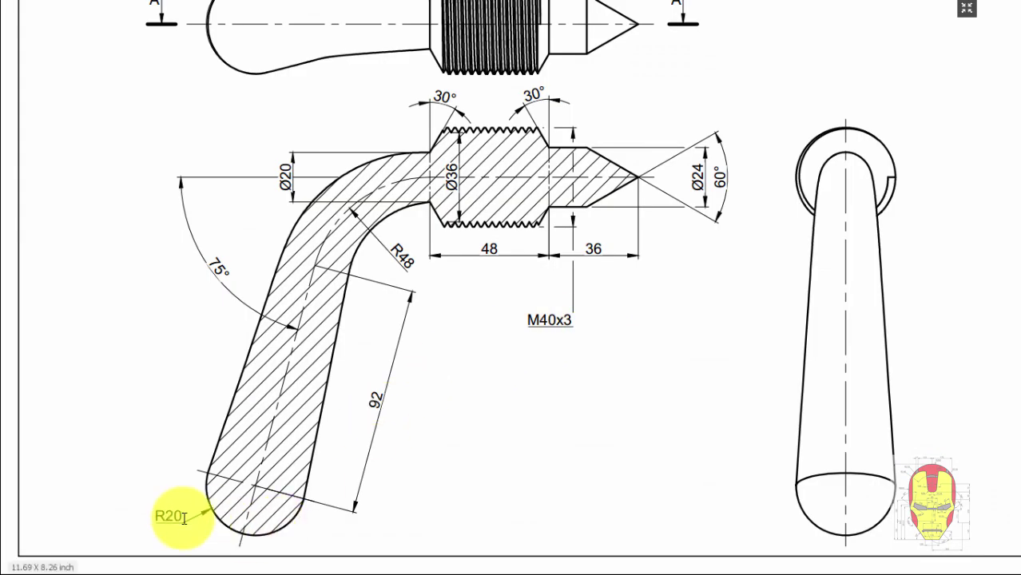
{"action": "key", "text": "alt+Tab"}
{"action": "right_click_drag", "start_coordinate": [529, 444], "coordinate": [529, 395]}
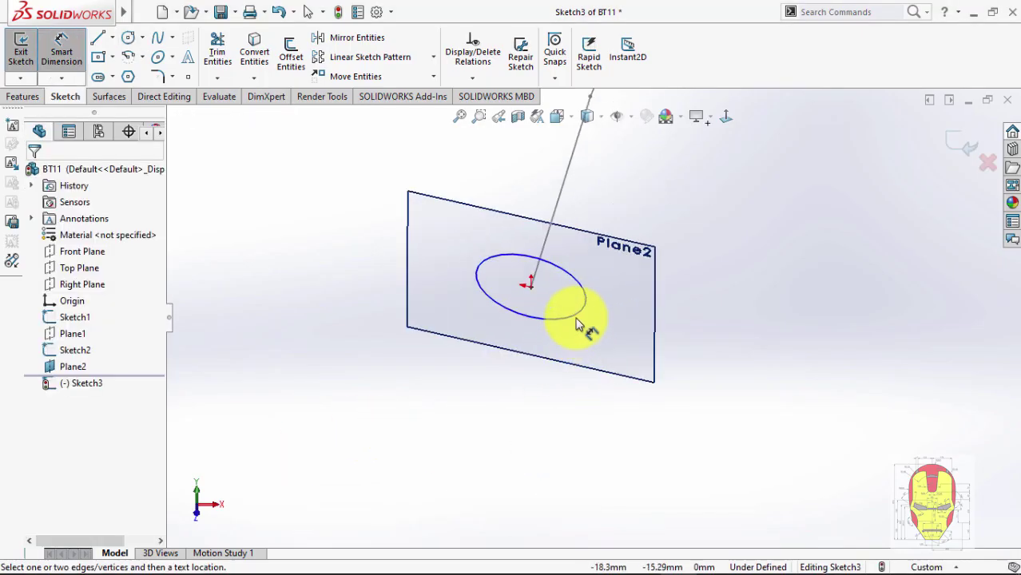
{"action": "left_click", "coordinate": [577, 320]}
{"action": "left_click", "coordinate": [639, 348]}
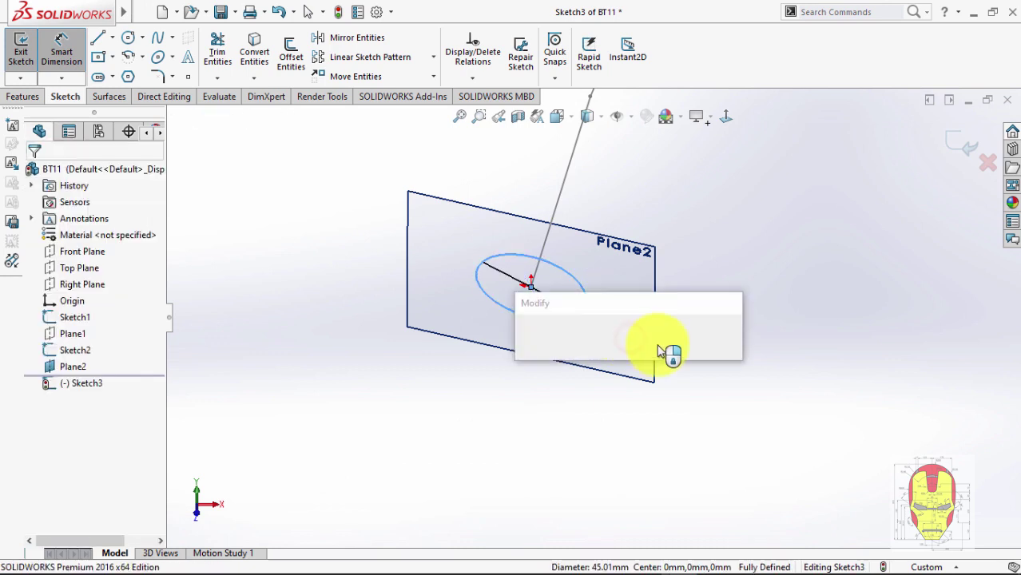
{"action": "type", "text": "40"}
{"action": "key", "text": "Return"}
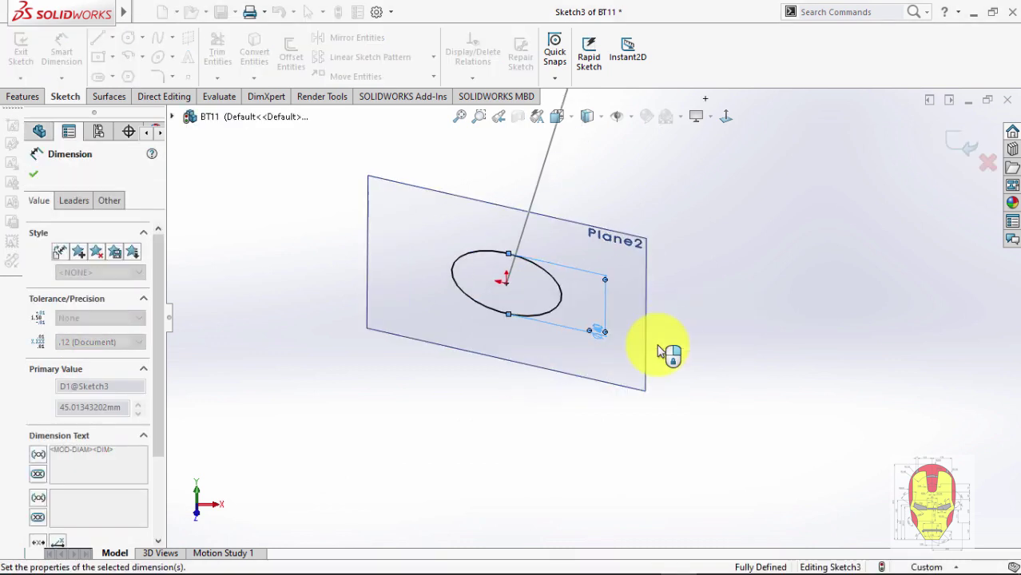
{"action": "left_click", "coordinate": [716, 257]}
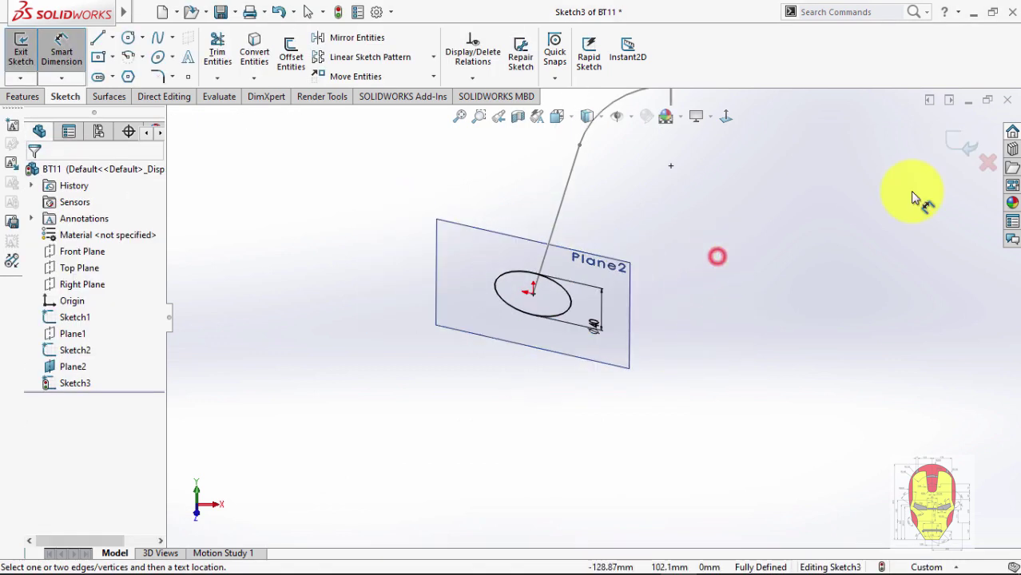
Exit the lower circle's sketch and hide the plane it lies on.
{"action": "left_click", "coordinate": [949, 150]}
{"action": "left_click", "coordinate": [615, 288]}
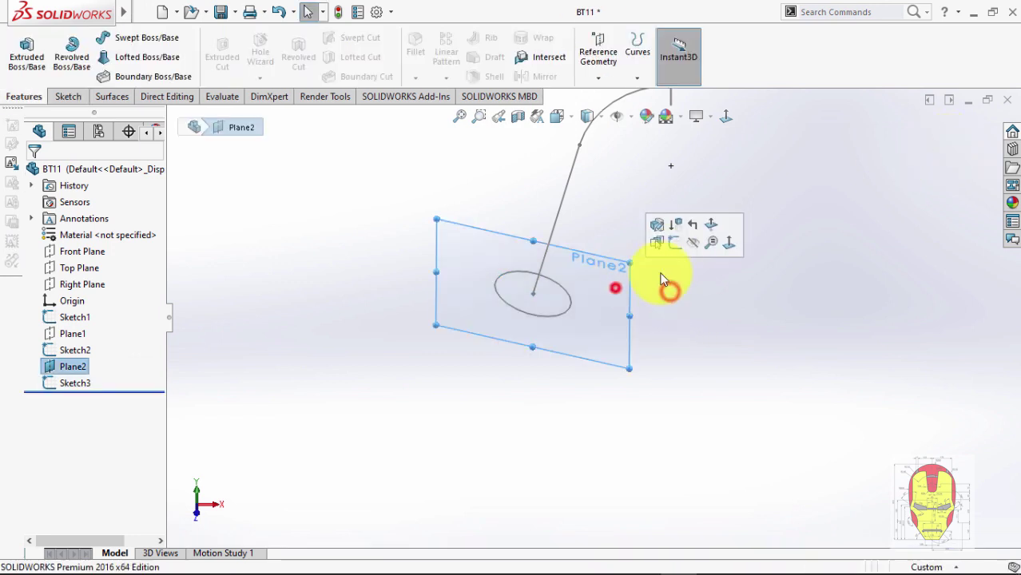
{"action": "left_click", "coordinate": [692, 246]}
{"action": "mouse_move", "coordinate": [657, 288]}
{"action": "middle_mouse_down"}
{"action": "mouse_move", "coordinate": [684, 232]}
{"action": "mouse_move", "coordinate": [649, 230]}
{"action": "middle_mouse_up"}
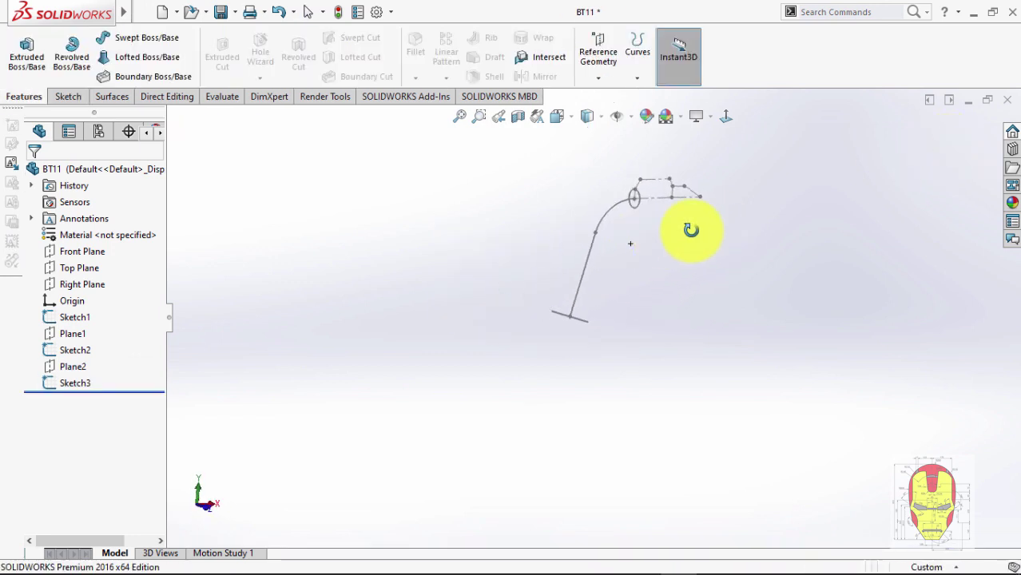
{"action": "middle_click_drag", "start_coordinate": [644, 275], "coordinate": [641, 262]}
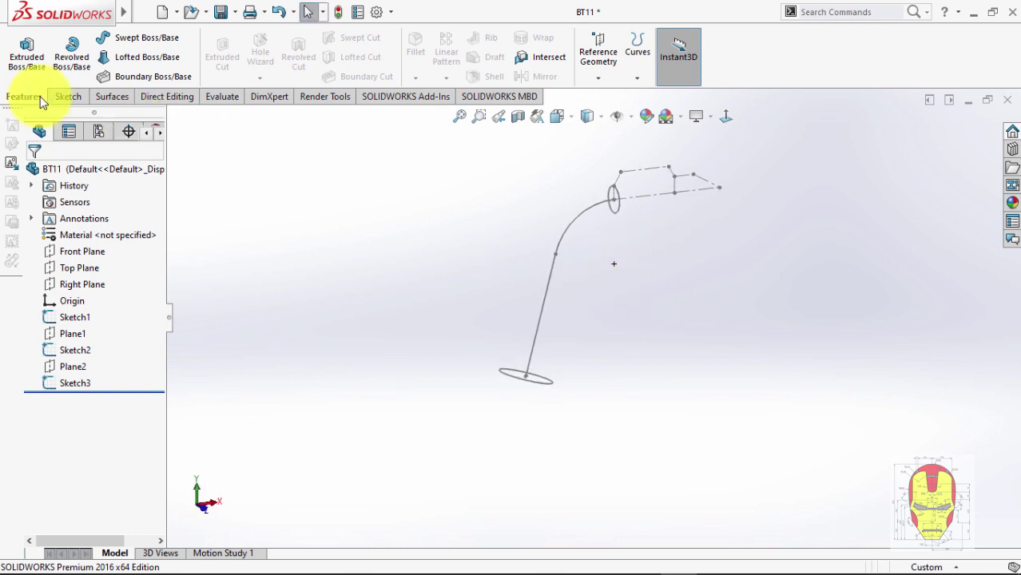
Start a Lofted Boss/Base with the lower circle and the upper circle of the handle as its profiles.
{"action": "left_click", "coordinate": [137, 62]}
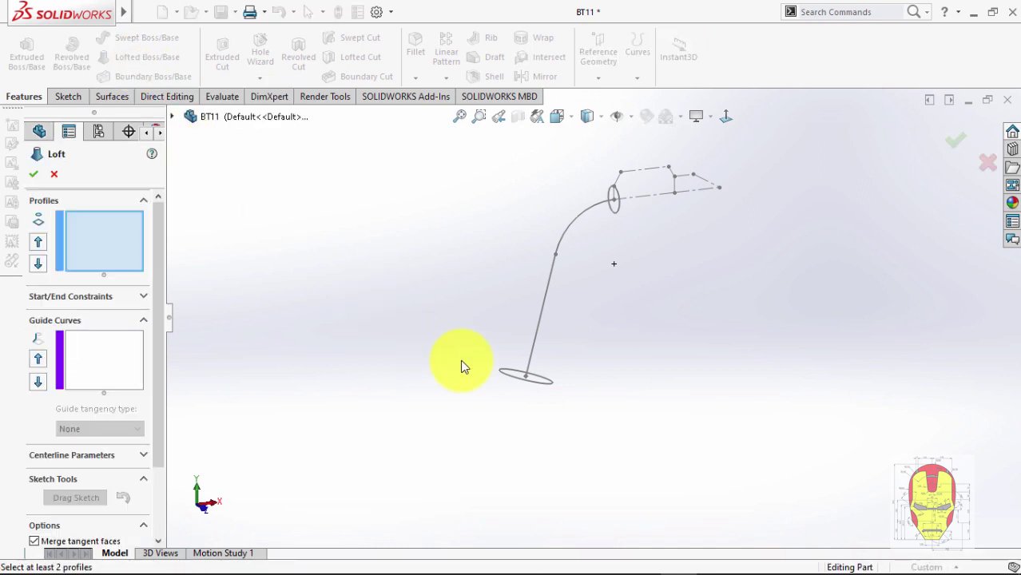
{"action": "middle_click_drag", "start_coordinate": [462, 366], "coordinate": [626, 281]}
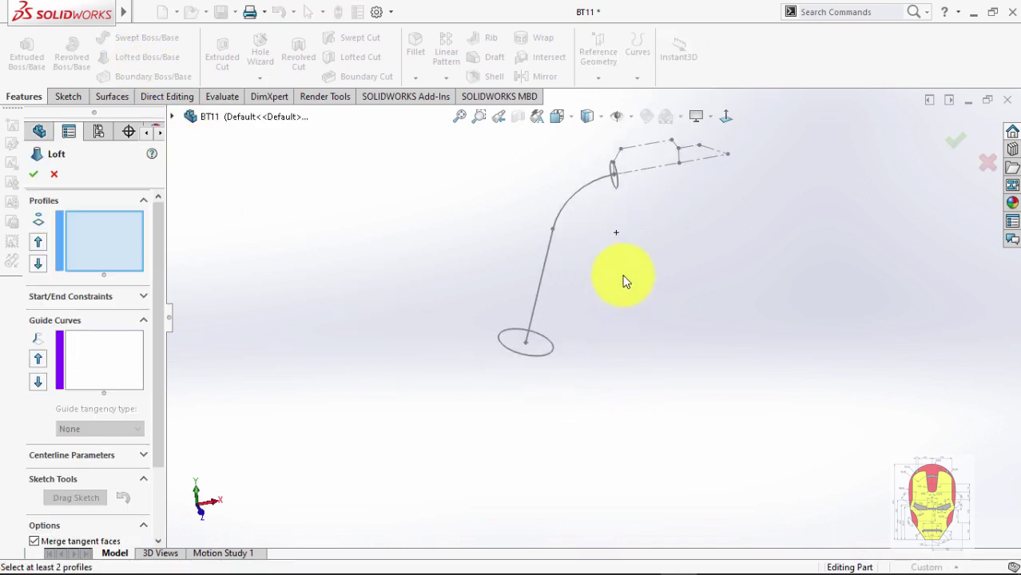
{"action": "left_click", "coordinate": [504, 348]}
{"action": "middle_click_drag", "start_coordinate": [625, 176], "coordinate": [641, 196]}
{"action": "left_click", "coordinate": [637, 197]}
{"action": "scroll", "coordinate": [638, 323], "scroll_direction": "up", "scroll_amount": 4}
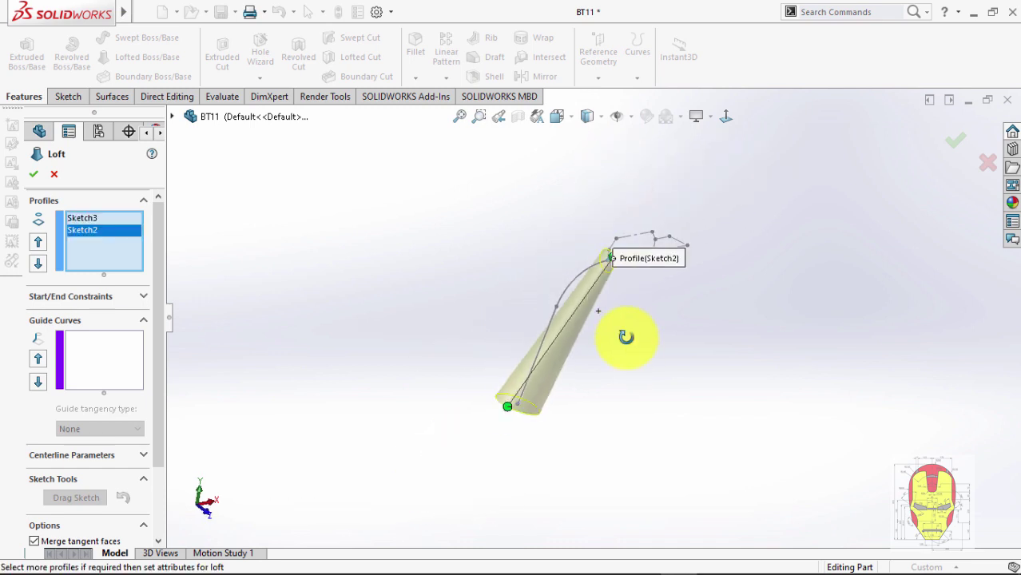
Use the curved handle path sketch as the loft's centerline and create the loft.
{"action": "middle_click_drag", "start_coordinate": [625, 337], "coordinate": [591, 340]}
{"action": "scroll", "coordinate": [144, 434], "scroll_direction": "down", "scroll_amount": 2}
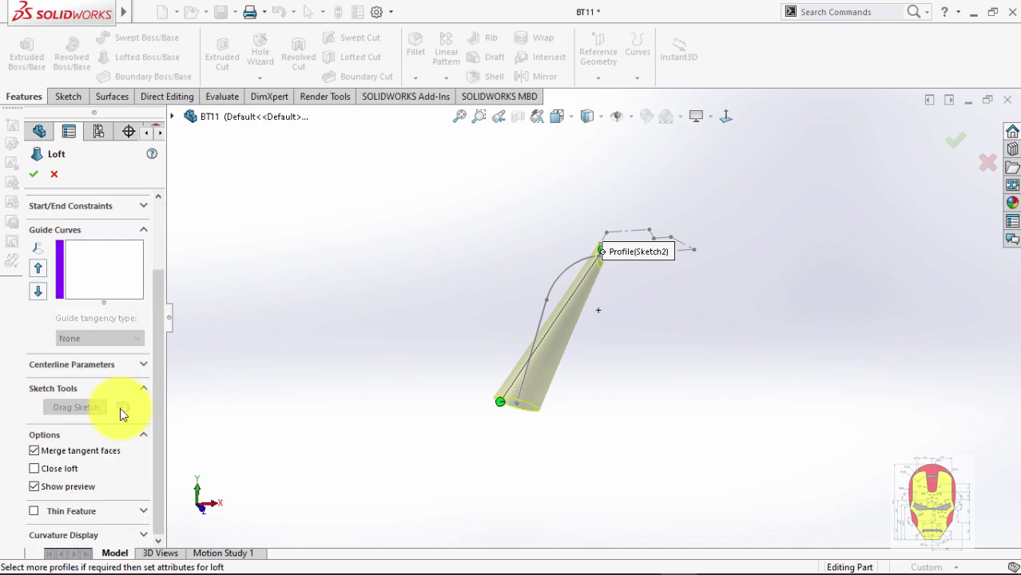
{"action": "left_click", "coordinate": [143, 368]}
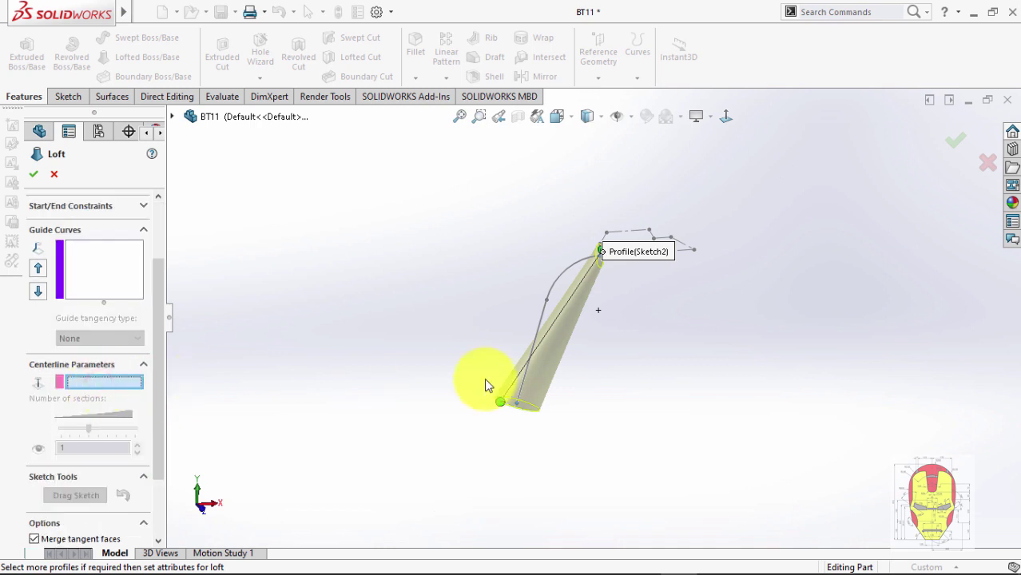
{"action": "mouse_move", "coordinate": [486, 386]}
{"action": "middle_mouse_down"}
{"action": "mouse_move", "coordinate": [501, 328]}
{"action": "mouse_move", "coordinate": [588, 281]}
{"action": "mouse_move", "coordinate": [590, 264]}
{"action": "mouse_move", "coordinate": [625, 361]}
{"action": "mouse_move", "coordinate": [684, 381]}
{"action": "mouse_move", "coordinate": [671, 360]}
{"action": "middle_mouse_up"}
{"action": "left_click", "coordinate": [591, 265]}
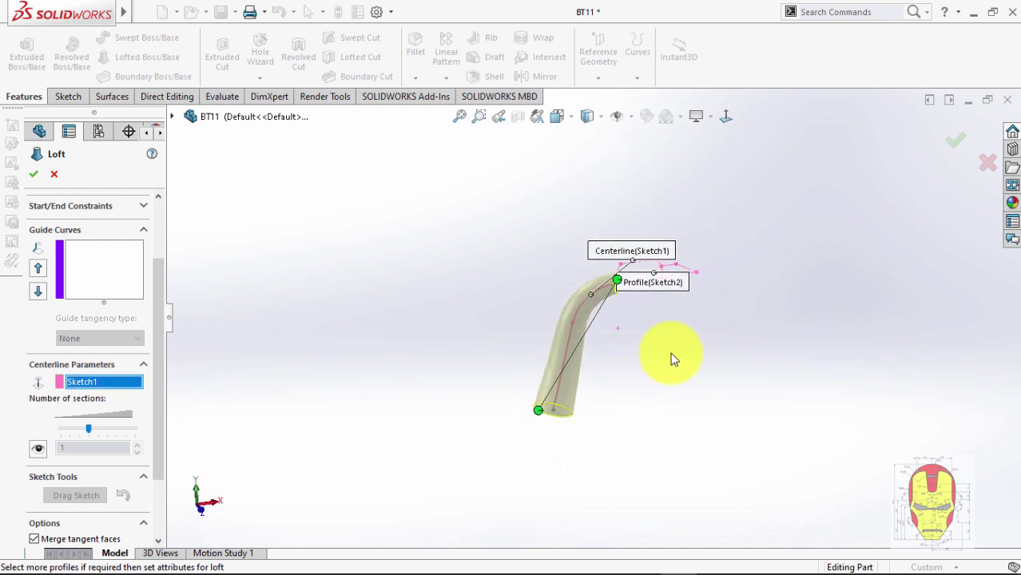
{"action": "left_click", "coordinate": [959, 143]}
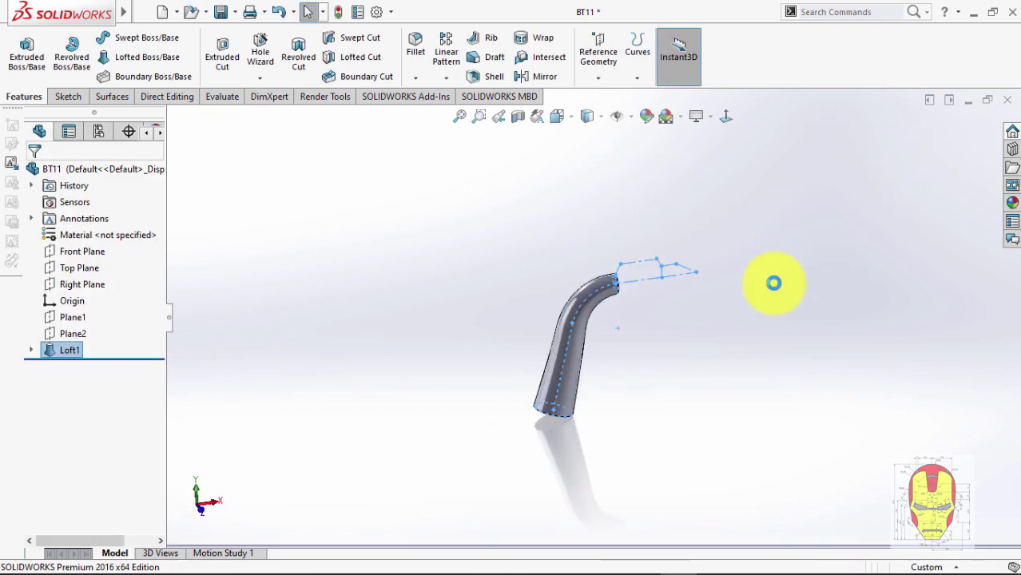
Show the path sketch absorbed in the loft feature.
{"action": "scroll", "coordinate": [695, 400], "scroll_direction": "up", "scroll_amount": 3}
{"action": "middle_click_drag", "start_coordinate": [695, 400], "coordinate": [619, 301]}
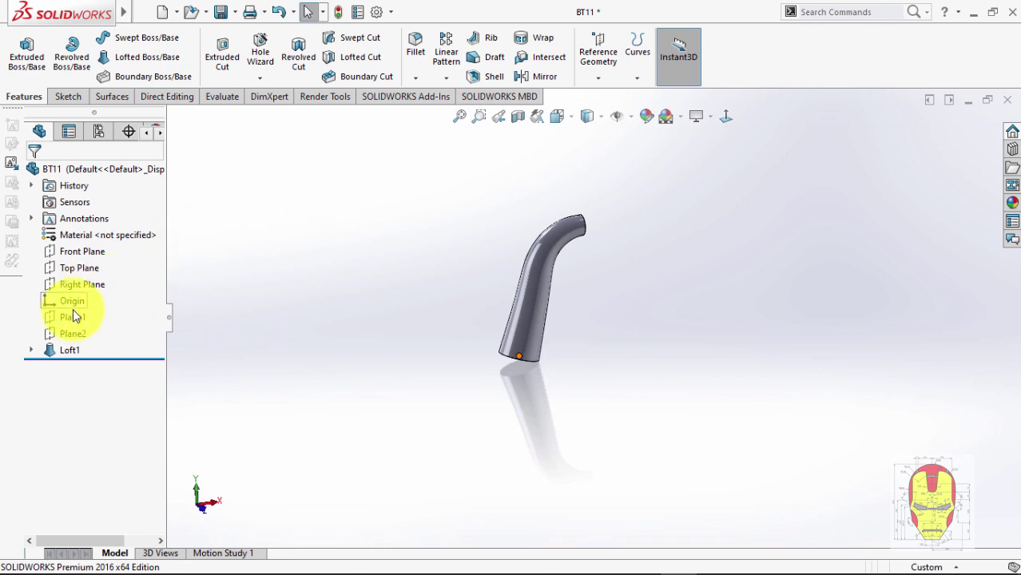
{"action": "left_click", "coordinate": [36, 353]}
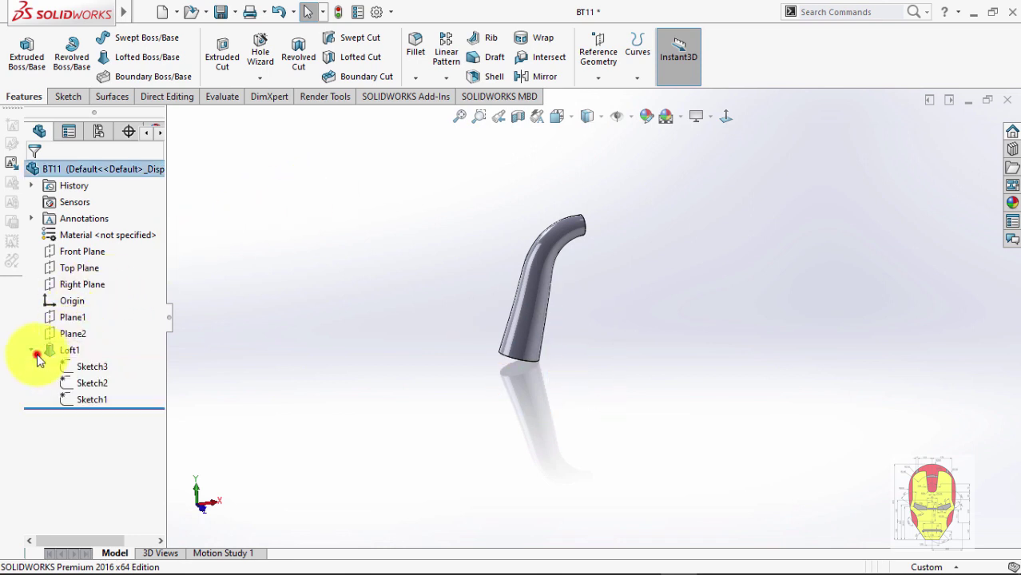
{"action": "left_click", "coordinate": [92, 400]}
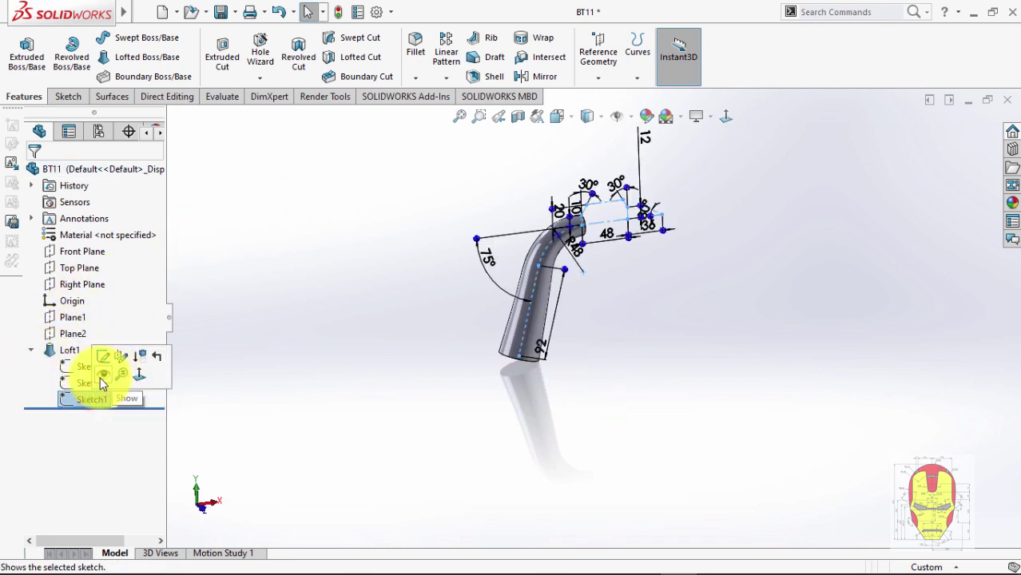
{"action": "left_click", "coordinate": [100, 377]}
{"action": "left_click", "coordinate": [302, 306]}
{"action": "middle_click_drag", "start_coordinate": [648, 313], "coordinate": [625, 305]}
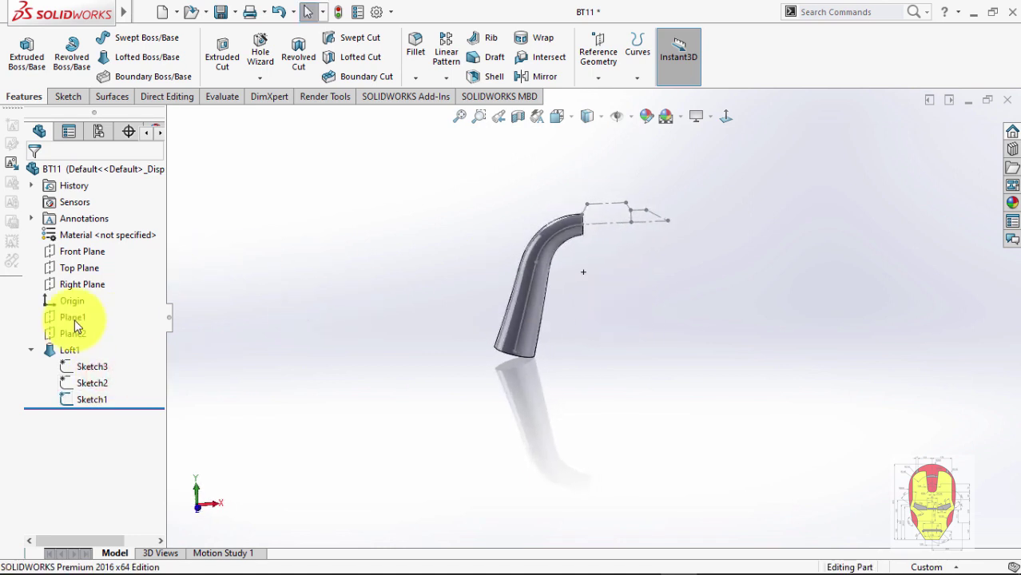
Start a sketch on the Front Plane and draw a line about 22 mm long extending downward from the path's lower endpoint.
{"action": "left_click", "coordinate": [82, 252]}
{"action": "left_click", "coordinate": [89, 231]}
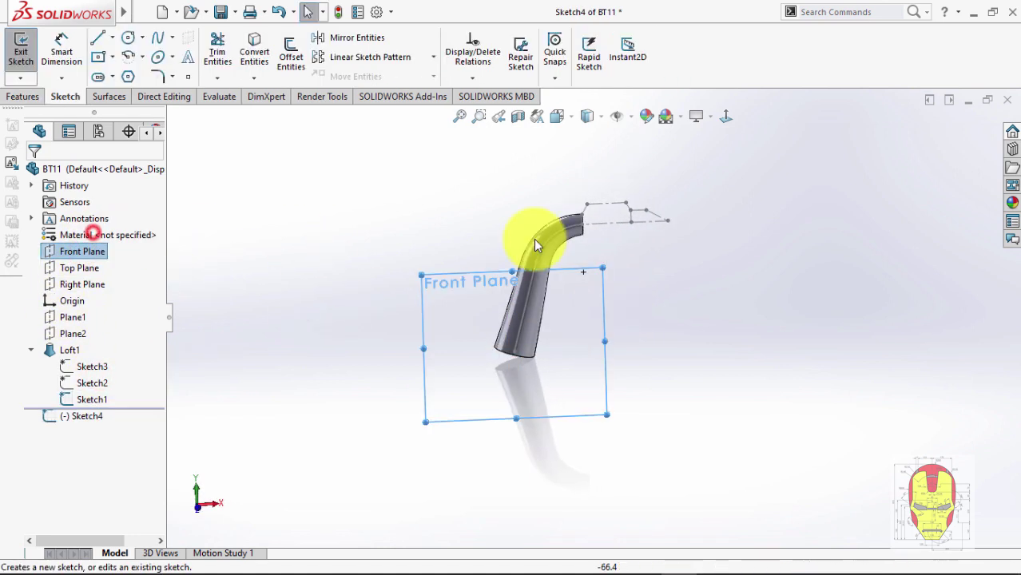
{"action": "left_click", "coordinate": [725, 116]}
{"action": "scroll", "coordinate": [503, 411], "scroll_direction": "down", "scroll_amount": 10}
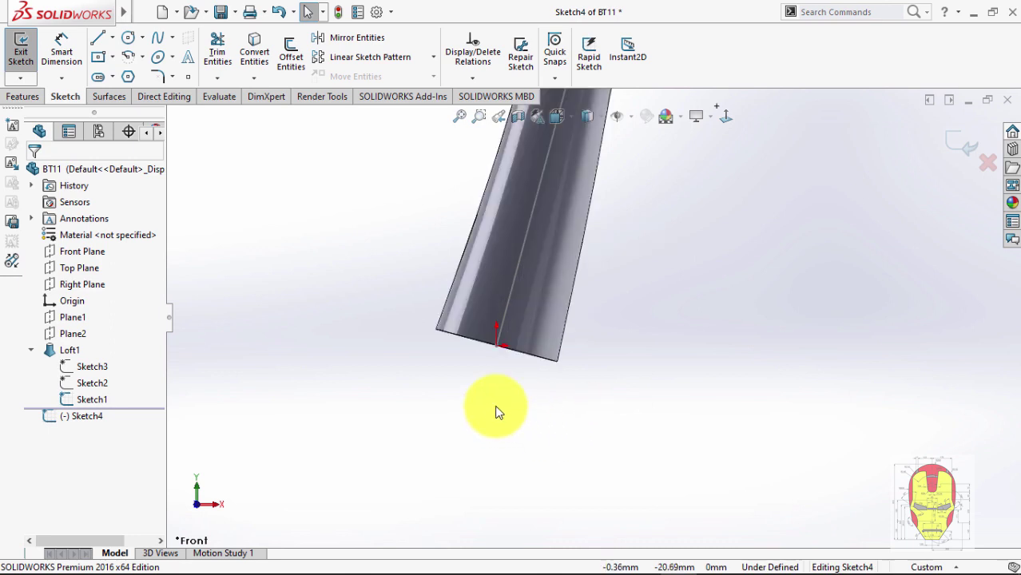
{"action": "right_click_drag", "start_coordinate": [593, 336], "coordinate": [513, 337]}
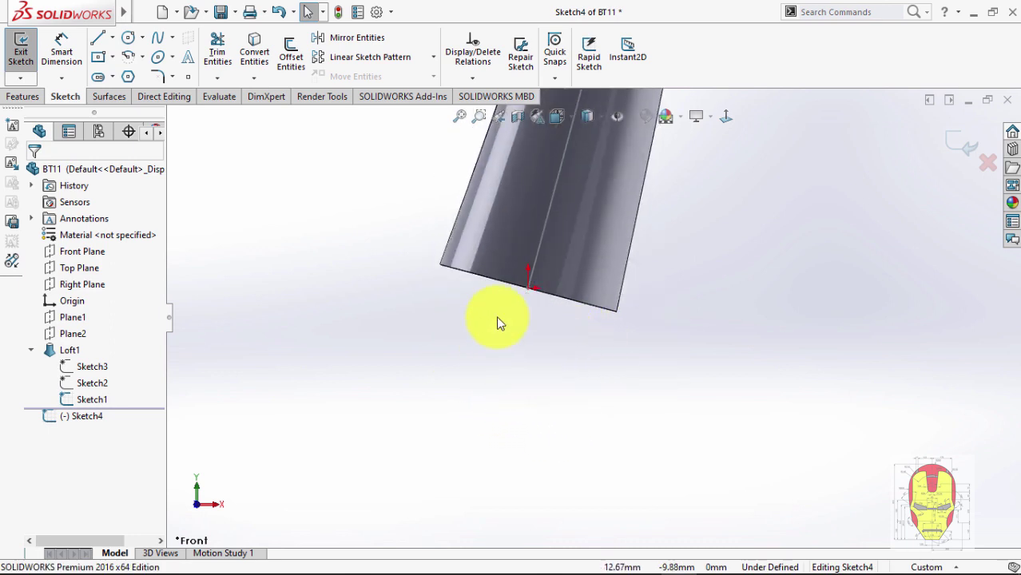
{"action": "left_click", "coordinate": [528, 291]}
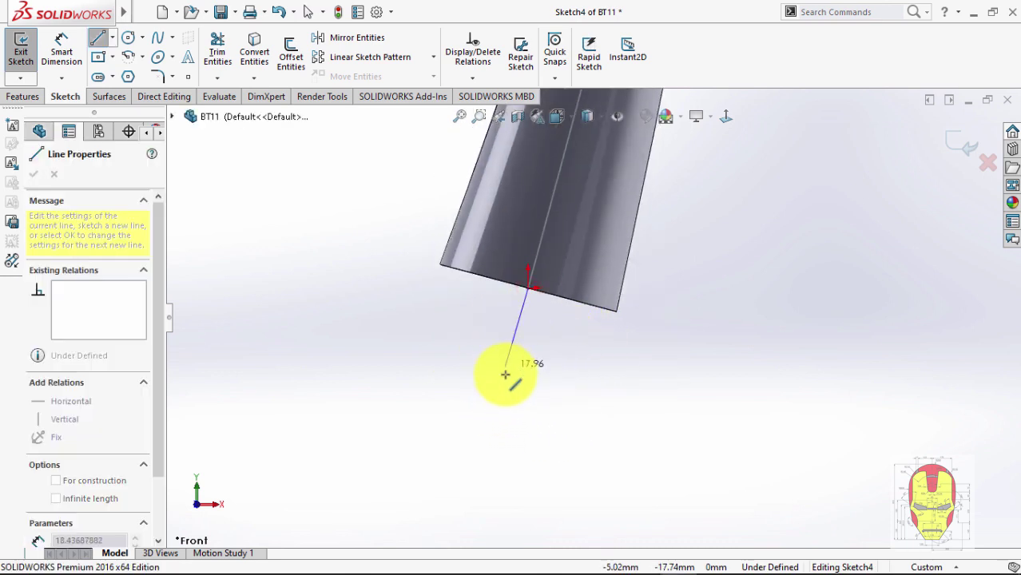
{"action": "left_click", "coordinate": [500, 387]}
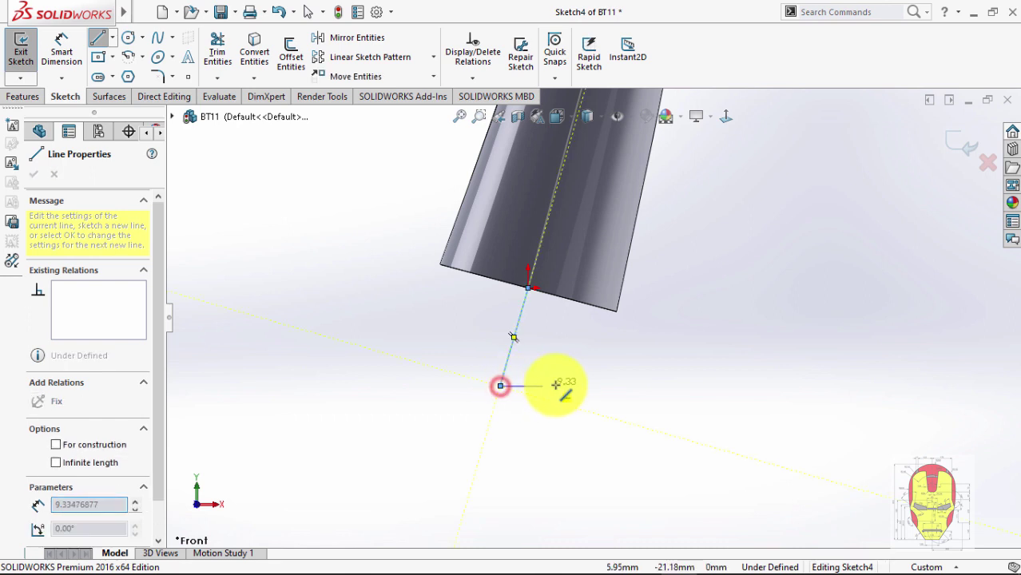
{"action": "double_click", "coordinate": [558, 384]}
Draw a line about 20 mm long from the path's lower endpoint along the handle's end edge to its outer corner.
{"action": "left_click", "coordinate": [527, 289]}
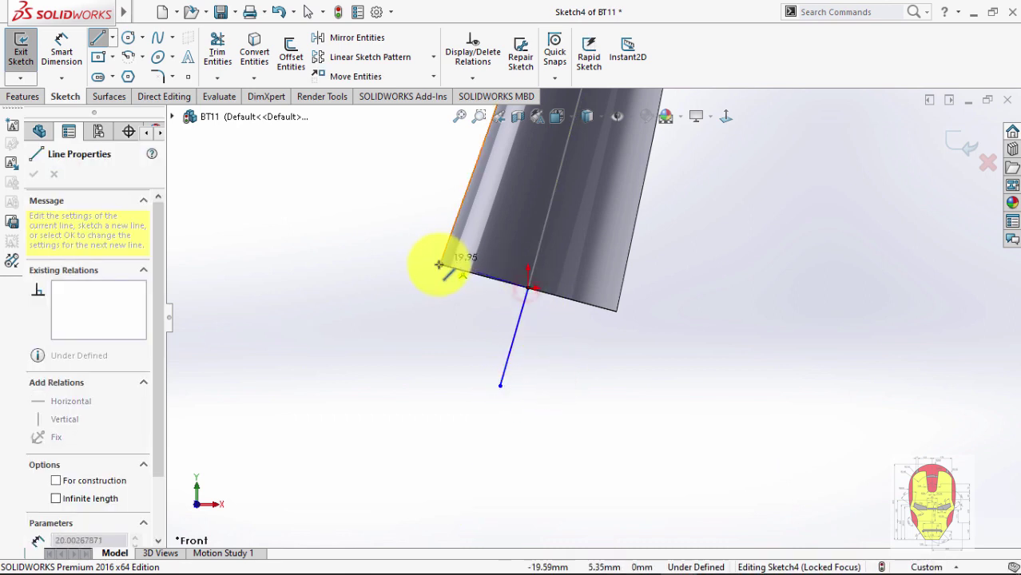
{"action": "left_click", "coordinate": [440, 265]}
{"action": "double_click", "coordinate": [370, 323]}
{"action": "key", "text": "Escape"}
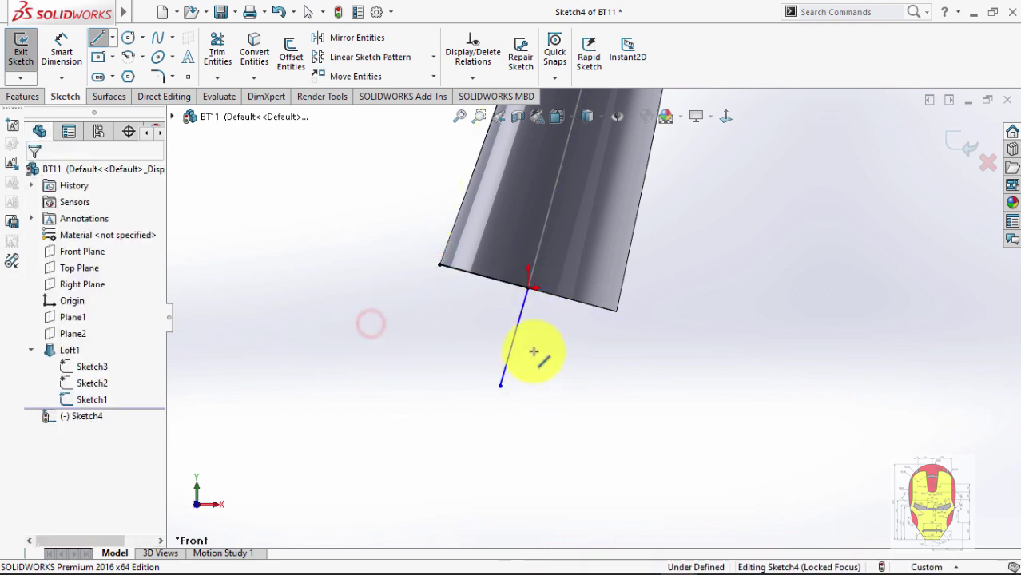
Make the downward line collinear with the straight line of the handle path.
{"action": "left_click", "coordinate": [530, 278]}
{"action": "left_click", "coordinate": [534, 253], "text": "ctrl"}
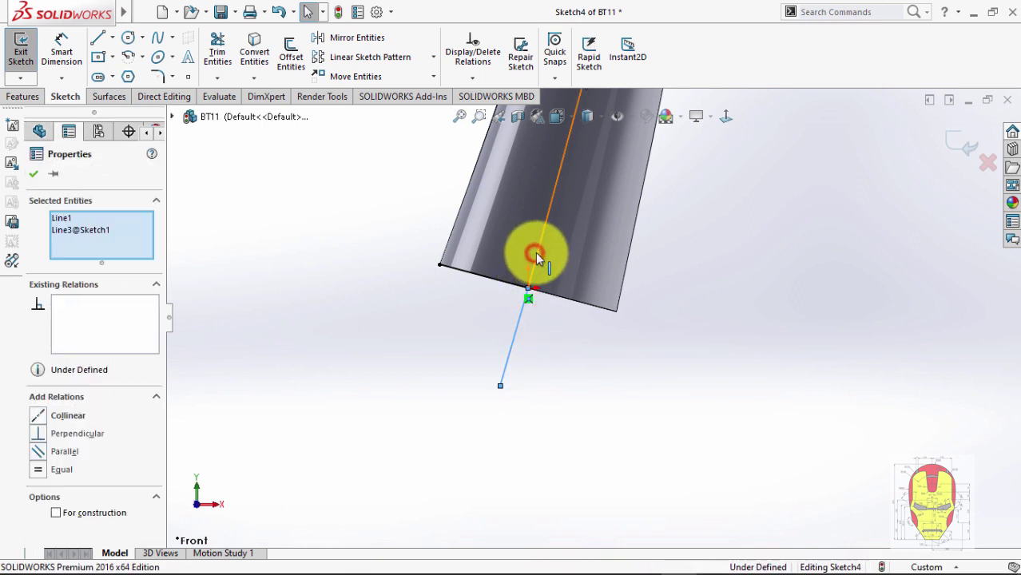
{"action": "left_click", "coordinate": [581, 190]}
{"action": "left_click", "coordinate": [544, 319]}
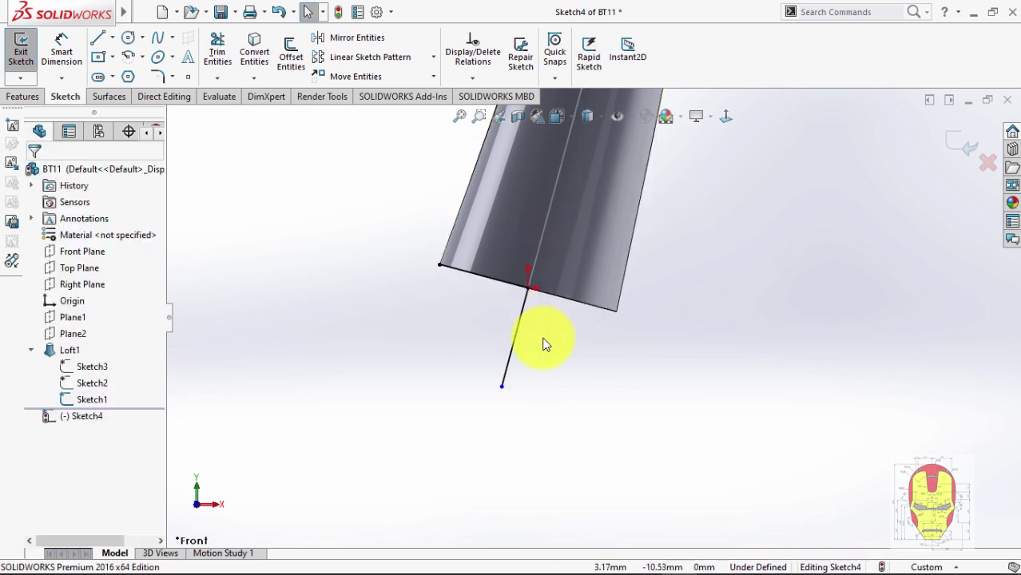
Make the downward line equal in length to the line along the handle's end edge.
{"action": "left_click", "coordinate": [521, 307]}
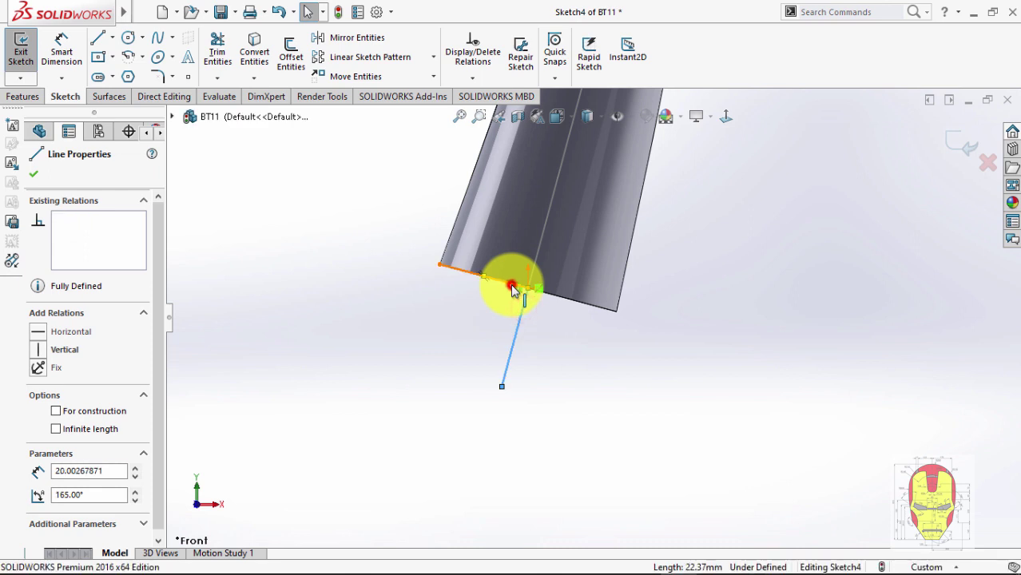
{"action": "left_click", "coordinate": [513, 285], "text": "ctrl"}
{"action": "left_click", "coordinate": [642, 222]}
{"action": "left_click", "coordinate": [638, 332]}
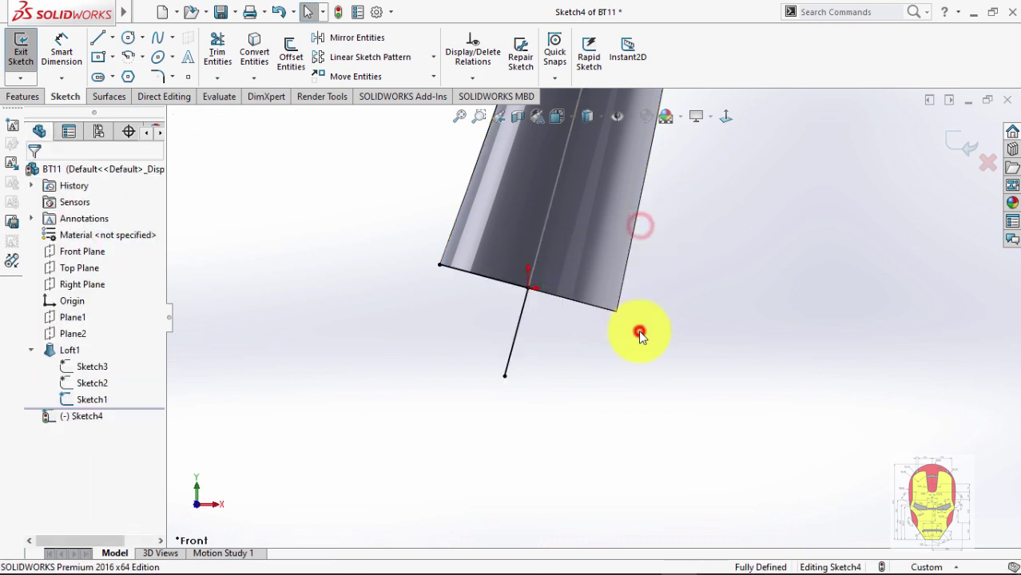
Draw a centerpoint arc of 20 mm radius about the path's lower endpoint, joining the free ends of the two lines.
{"action": "key", "text": "s"}
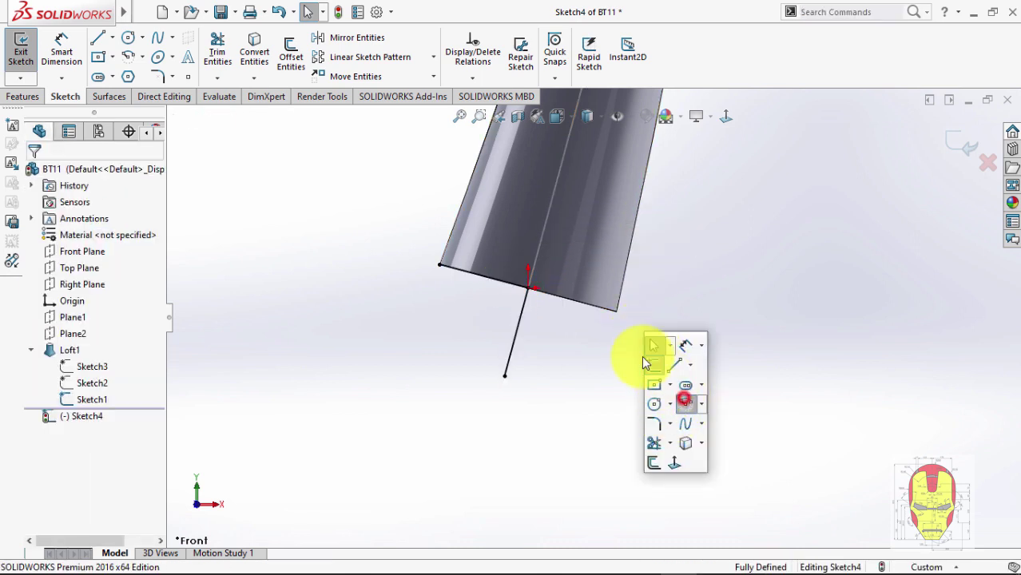
{"action": "left_click", "coordinate": [685, 405]}
{"action": "left_click", "coordinate": [526, 285]}
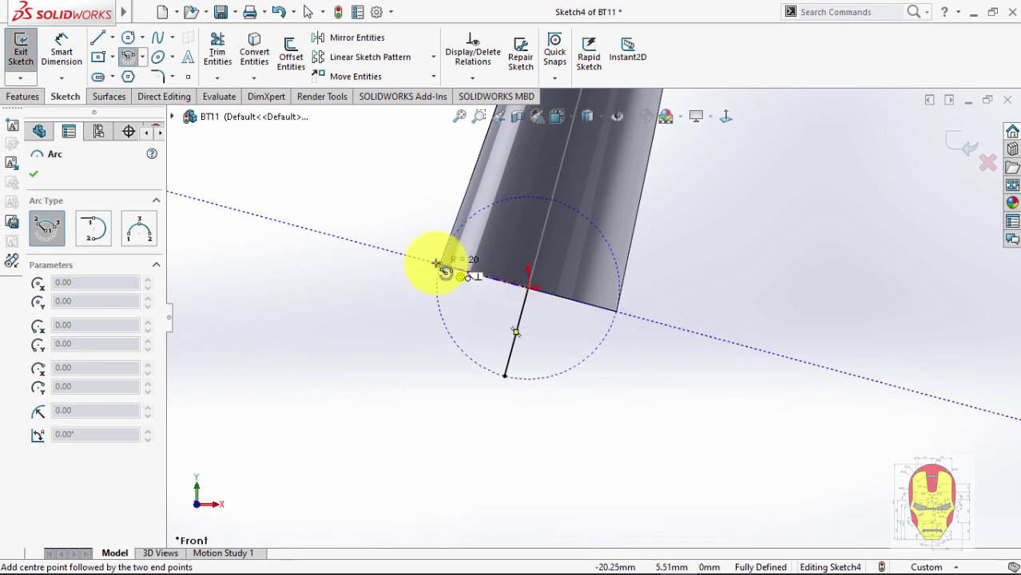
{"action": "left_click", "coordinate": [437, 263]}
{"action": "left_click", "coordinate": [504, 376]}
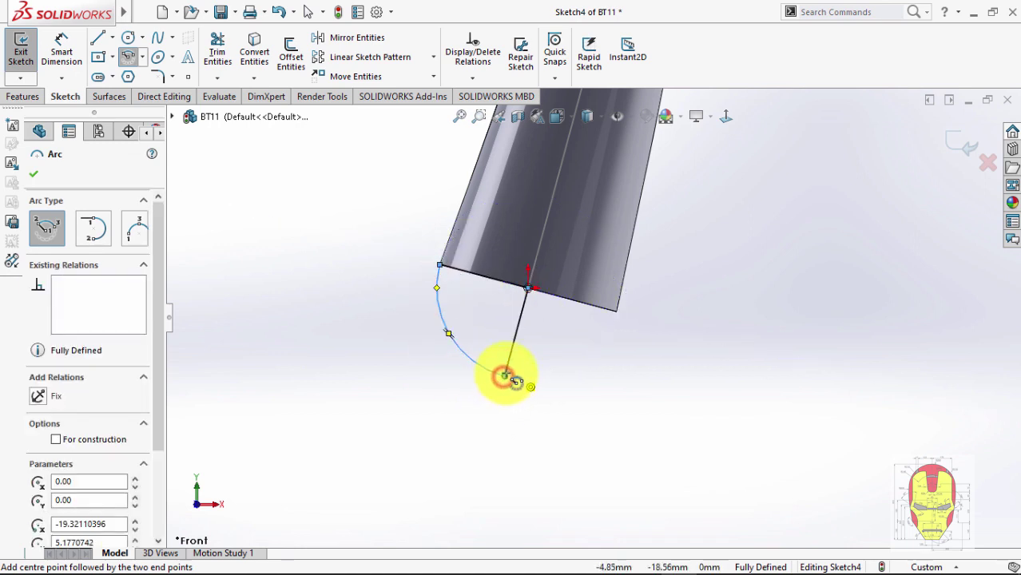
{"action": "key", "text": "Escape"}
Exit the sketch and revolve its quarter-round region 360° about the downward line, with Thin Feature off and Merge result on.
{"action": "key", "text": "s"}
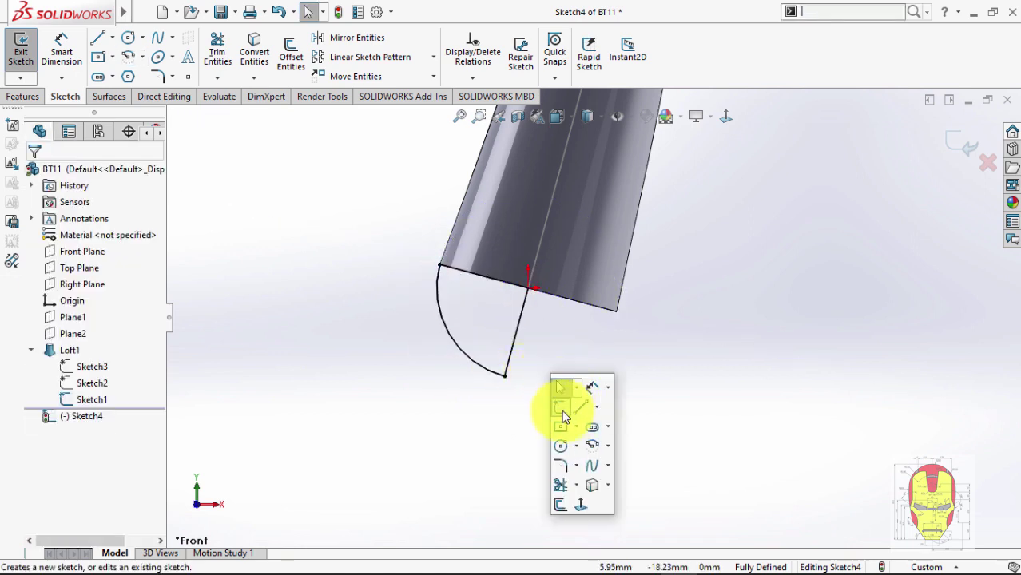
{"action": "left_click", "coordinate": [562, 409]}
{"action": "key", "text": "s"}
{"action": "left_click", "coordinate": [624, 422]}
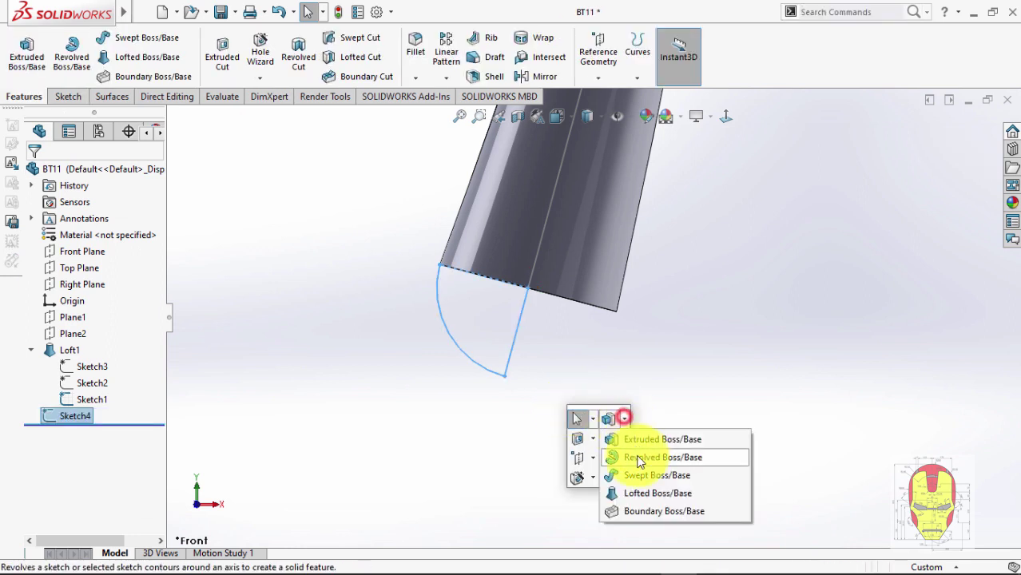
{"action": "left_click", "coordinate": [630, 456]}
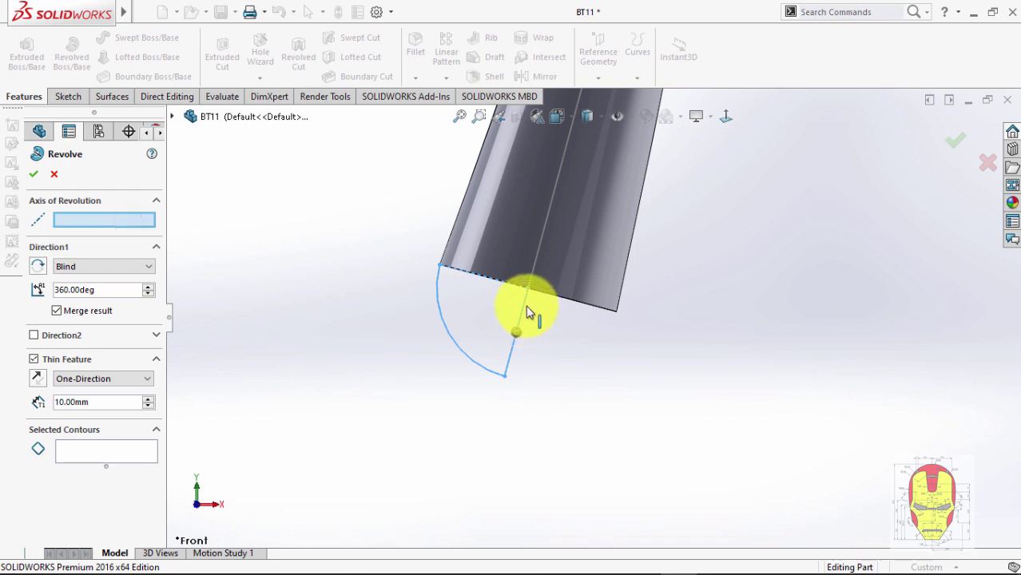
{"action": "left_click", "coordinate": [34, 359]}
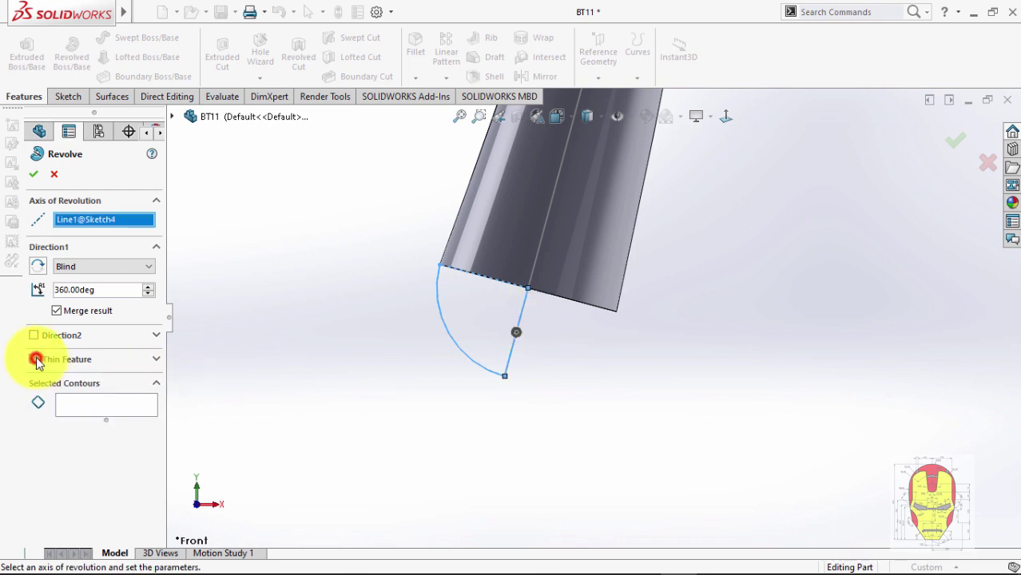
{"action": "left_click", "coordinate": [84, 404]}
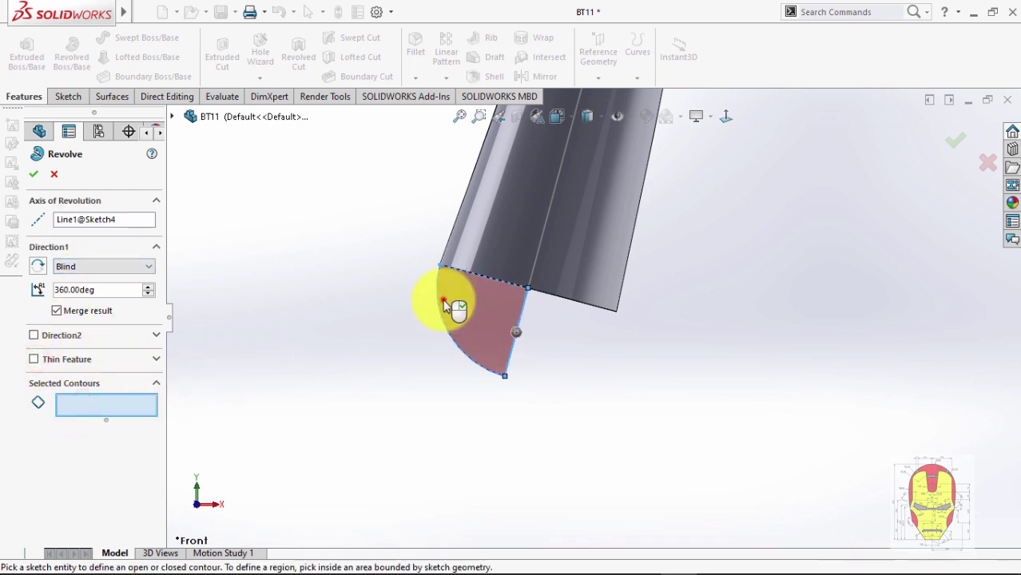
{"action": "left_click", "coordinate": [443, 302]}
{"action": "middle_click_drag", "start_coordinate": [444, 304], "coordinate": [689, 307]}
{"action": "scroll", "coordinate": [689, 311], "scroll_direction": "up", "scroll_amount": 3}
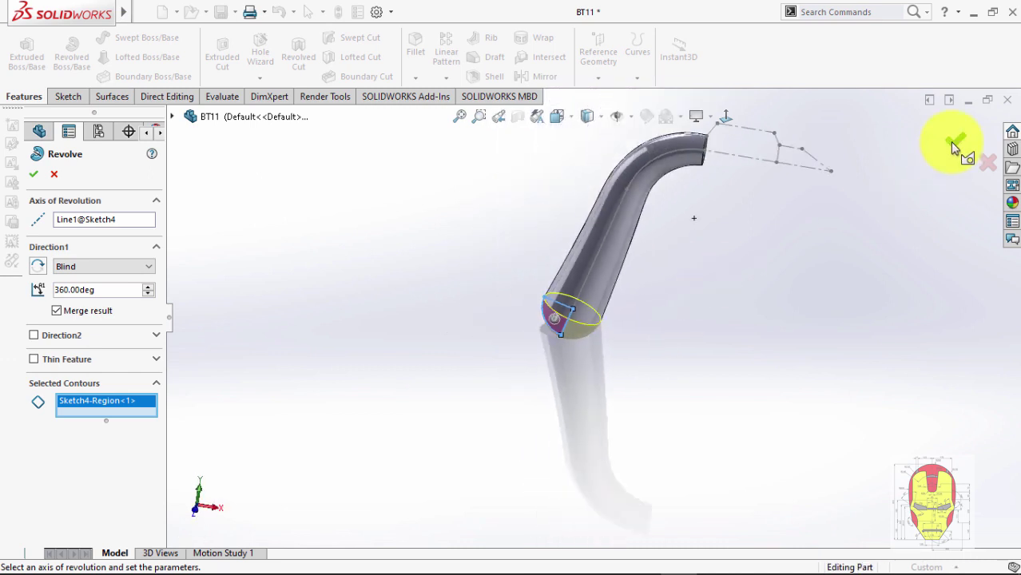
{"action": "right_click", "coordinate": [668, 318]}
Examine how the rounded end meets the lower end of the handle and check the overall shape.
{"action": "scroll", "coordinate": [635, 322], "scroll_direction": "down", "scroll_amount": 3}
{"action": "mouse_move", "coordinate": [638, 319]}
{"action": "middle_mouse_down"}
{"action": "mouse_move", "coordinate": [695, 228]}
{"action": "mouse_move", "coordinate": [653, 327]}
{"action": "middle_mouse_up"}
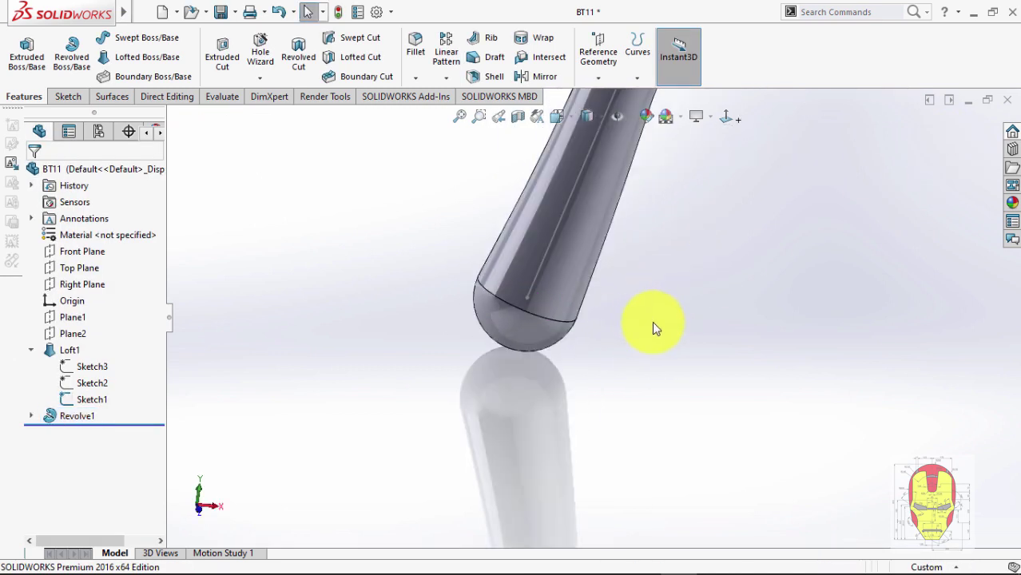
{"action": "scroll", "coordinate": [653, 323], "scroll_direction": "up", "scroll_amount": 5}
{"action": "scroll", "coordinate": [671, 272], "scroll_direction": "down", "scroll_amount": 4}
{"action": "mouse_move", "coordinate": [623, 270]}
{"action": "middle_mouse_down"}
{"action": "mouse_move", "coordinate": [592, 267]}
{"action": "mouse_move", "coordinate": [606, 255]}
{"action": "mouse_move", "coordinate": [580, 260]}
{"action": "mouse_move", "coordinate": [553, 223]}
{"action": "mouse_move", "coordinate": [588, 316]}
{"action": "middle_mouse_up"}
{"action": "scroll", "coordinate": [525, 251], "scroll_direction": "down", "scroll_amount": 3}
{"action": "scroll", "coordinate": [591, 318], "scroll_direction": "up", "scroll_amount": 3}
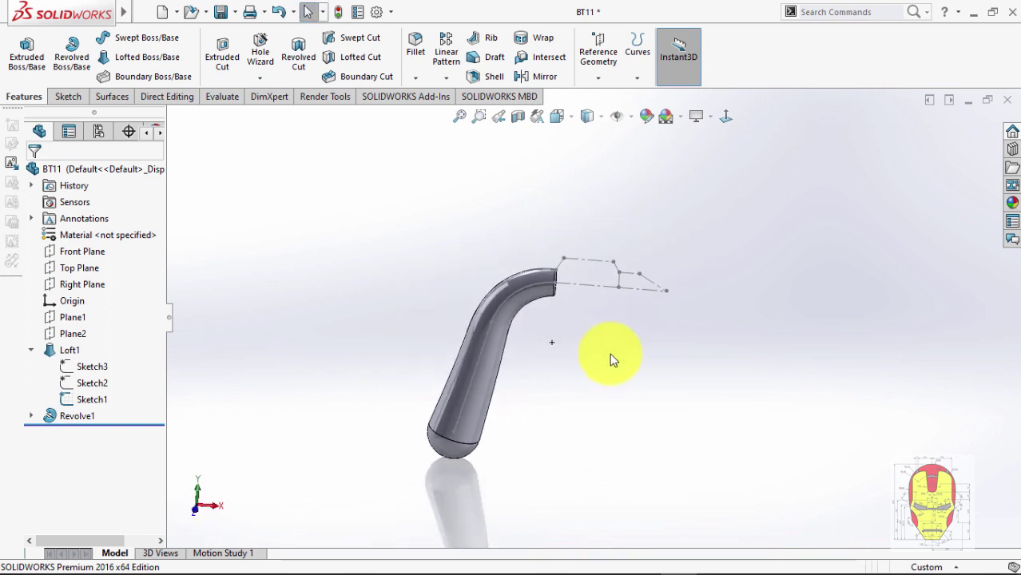
{"action": "middle_click_drag", "start_coordinate": [610, 357], "coordinate": [591, 325]}
On a new Front Plane sketch, convert the reference profile's outer lines, the line along the handle's end face and the body's axis line.
{"action": "left_click", "coordinate": [68, 251]}
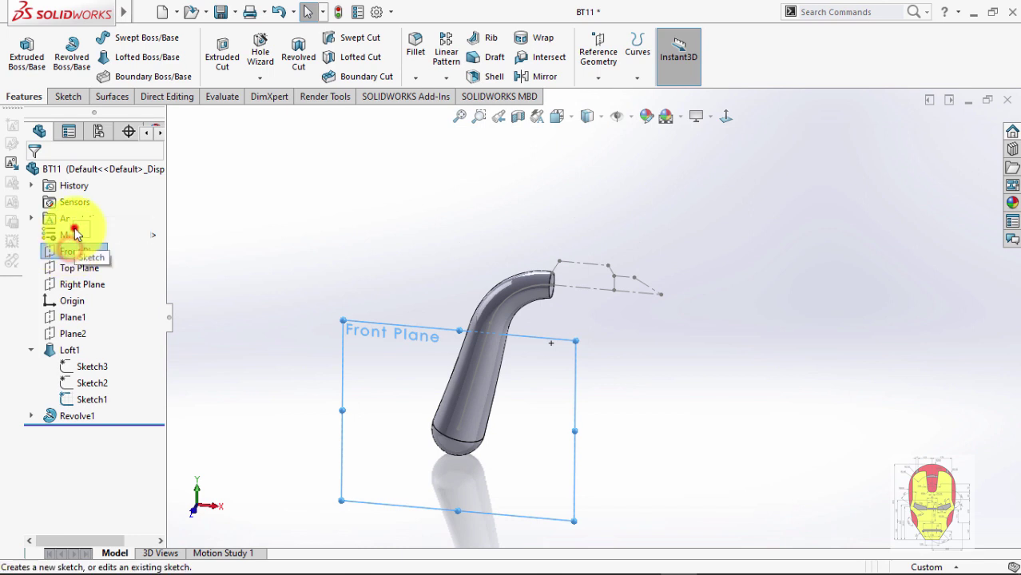
{"action": "left_click", "coordinate": [73, 227]}
{"action": "scroll", "coordinate": [622, 329], "scroll_direction": "down", "scroll_amount": 2}
{"action": "middle_click_drag", "start_coordinate": [627, 329], "coordinate": [651, 316]}
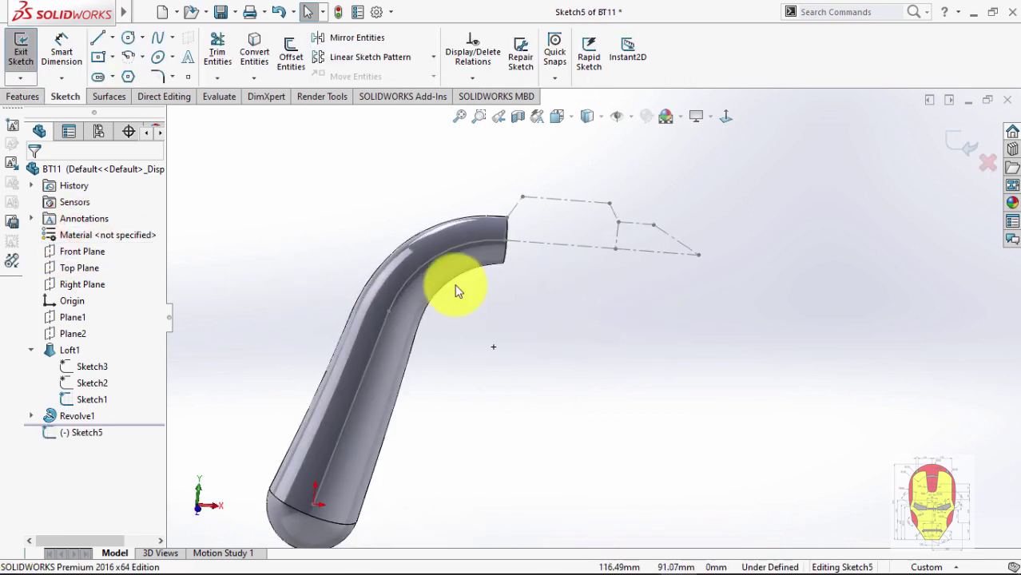
{"action": "left_click", "coordinate": [248, 53]}
{"action": "scroll", "coordinate": [597, 235], "scroll_direction": "down", "scroll_amount": 4}
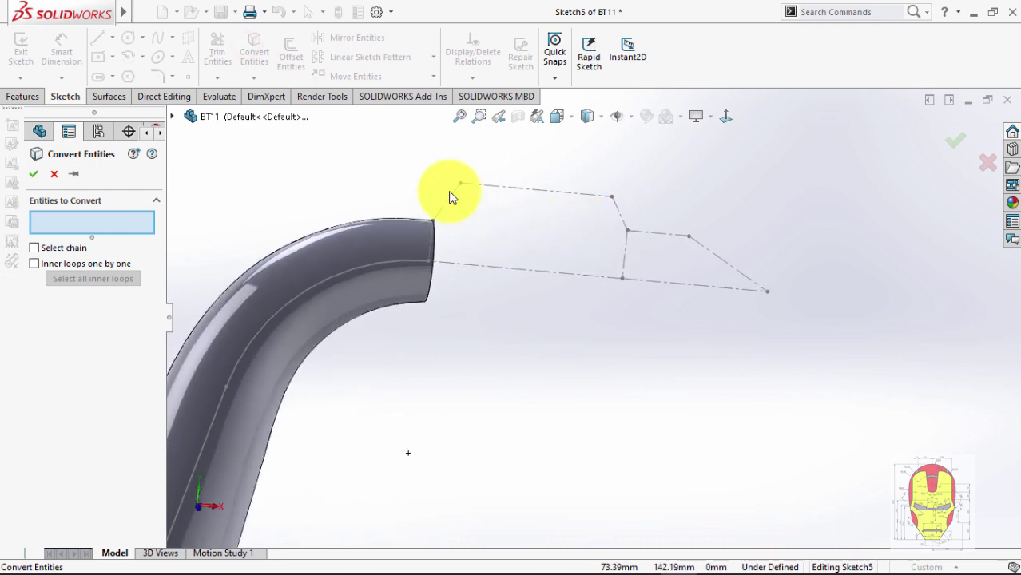
{"action": "left_click", "coordinate": [453, 192]}
{"action": "left_click", "coordinate": [487, 190]}
{"action": "left_click", "coordinate": [619, 215]}
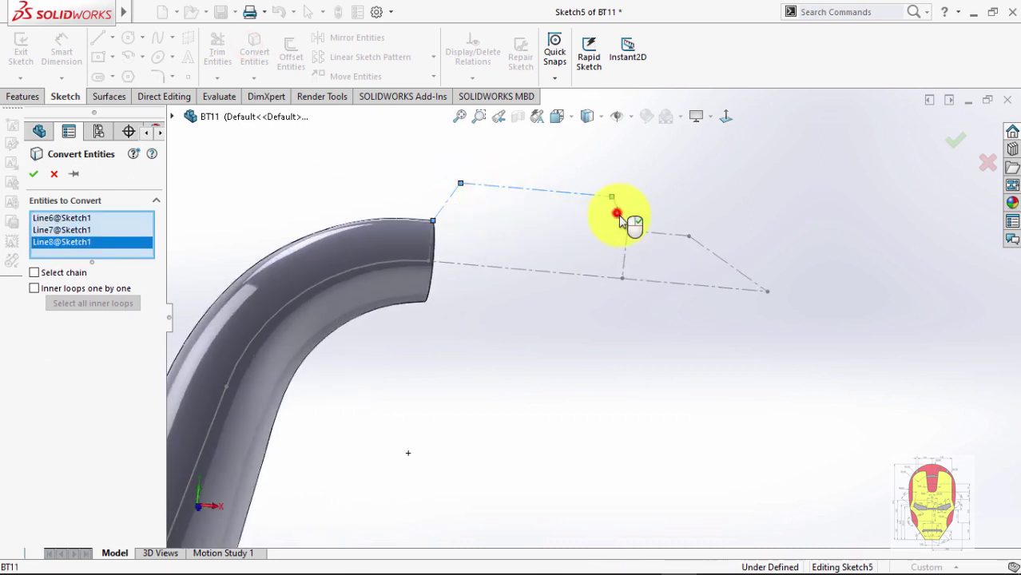
{"action": "left_click", "coordinate": [649, 231]}
{"action": "left_click", "coordinate": [697, 243]}
{"action": "middle_click_drag", "start_coordinate": [695, 244], "coordinate": [445, 258]}
{"action": "left_click", "coordinate": [403, 239]}
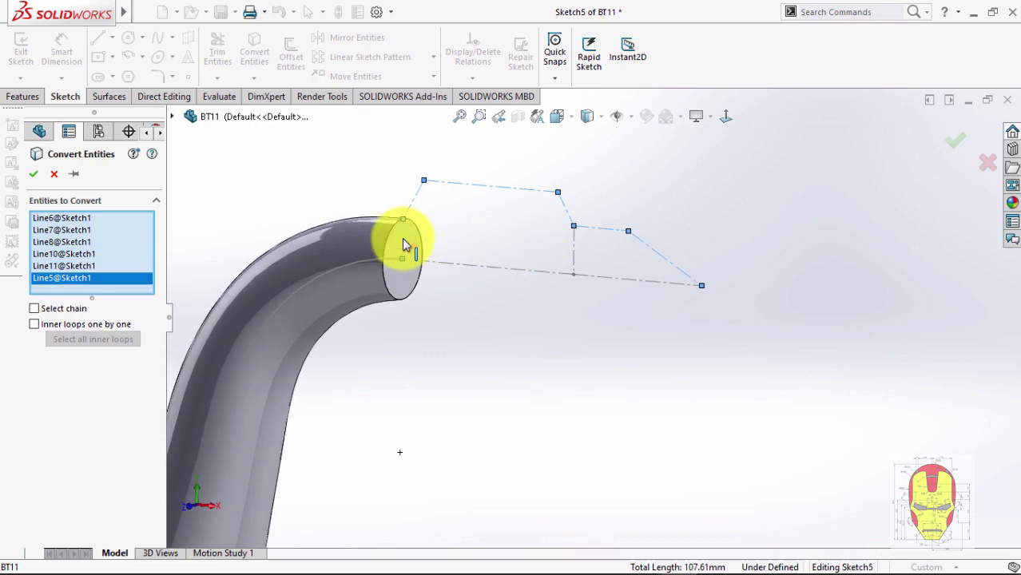
{"action": "right_click", "coordinate": [474, 262]}
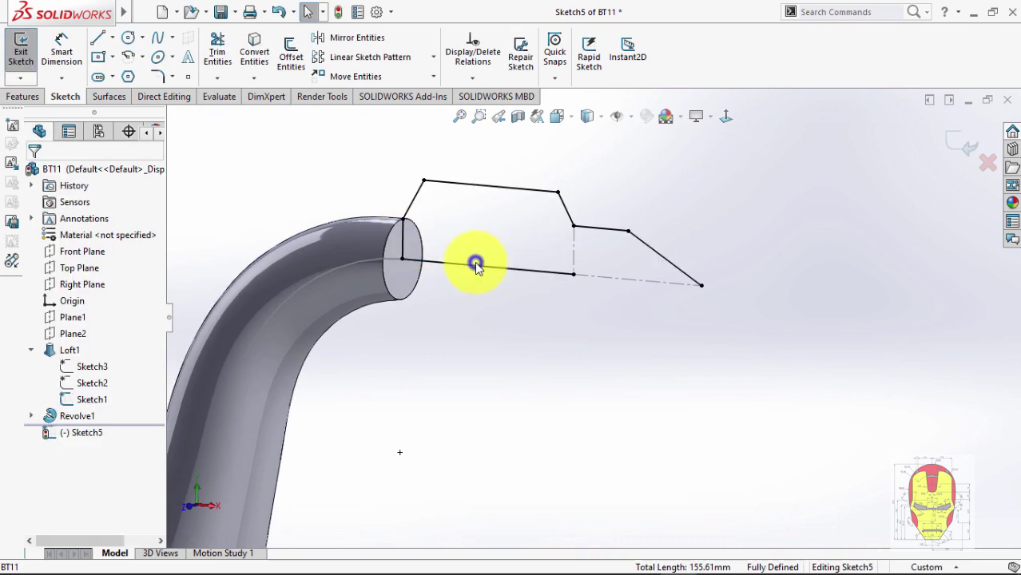
Convert the remaining axis line below the pointed tip to close the profile.
{"action": "mouse_move", "coordinate": [471, 262]}
{"action": "middle_mouse_down"}
{"action": "mouse_move", "coordinate": [604, 316]}
{"action": "mouse_move", "coordinate": [649, 303]}
{"action": "middle_mouse_up"}
{"action": "scroll", "coordinate": [627, 273], "scroll_direction": "down", "scroll_amount": 4}
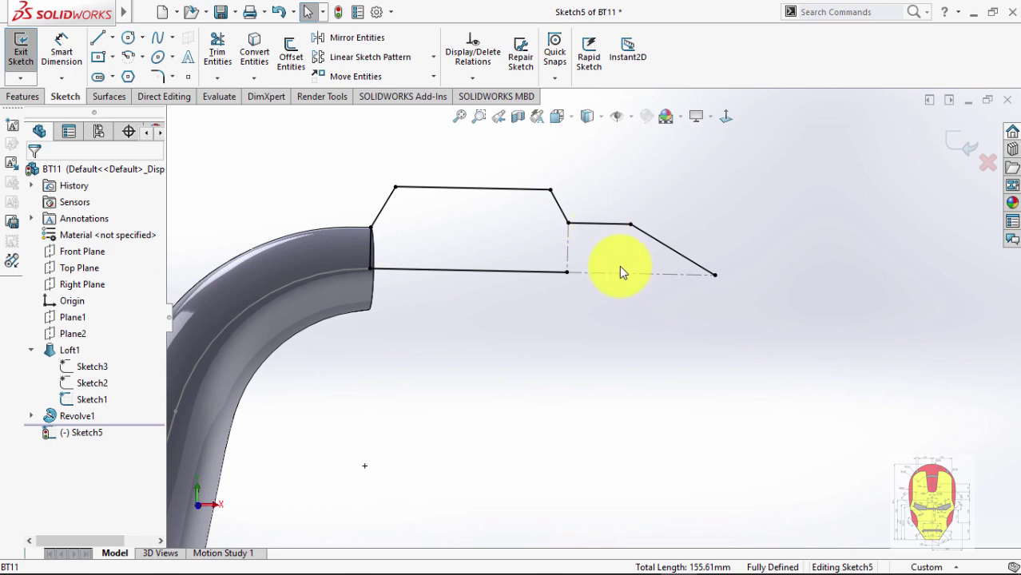
{"action": "key", "text": "Return"}
{"action": "left_click", "coordinate": [625, 275]}
{"action": "right_click", "coordinate": [624, 275]}
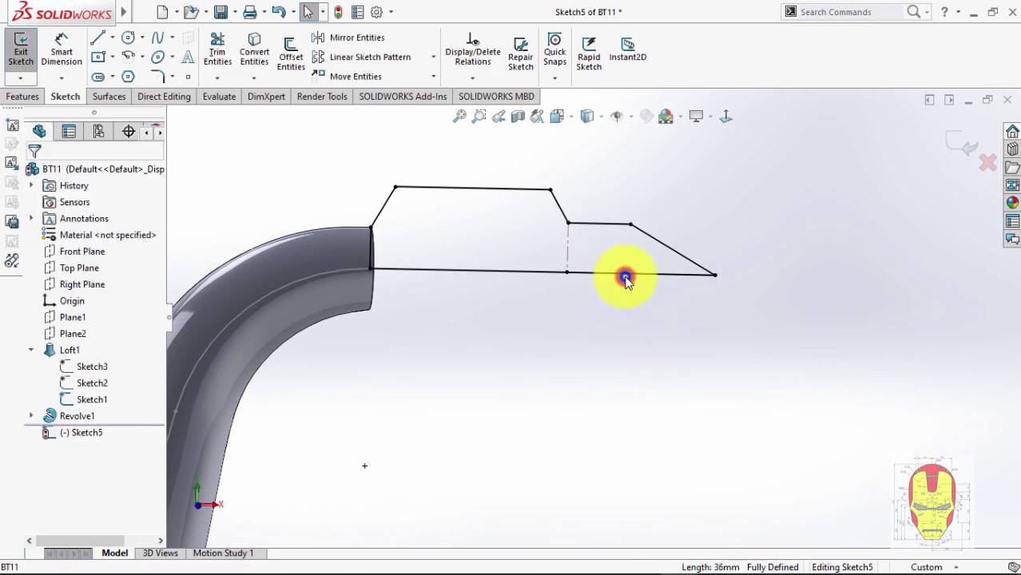
Exit the sketch and revolve the closed profile 360° about the tip's axis line, with Merge result on.
{"action": "scroll", "coordinate": [595, 318], "scroll_direction": "up", "scroll_amount": 2}
{"action": "middle_click_drag", "start_coordinate": [610, 305], "coordinate": [622, 298]}
{"action": "key", "text": "s"}
{"action": "left_click", "coordinate": [640, 335]}
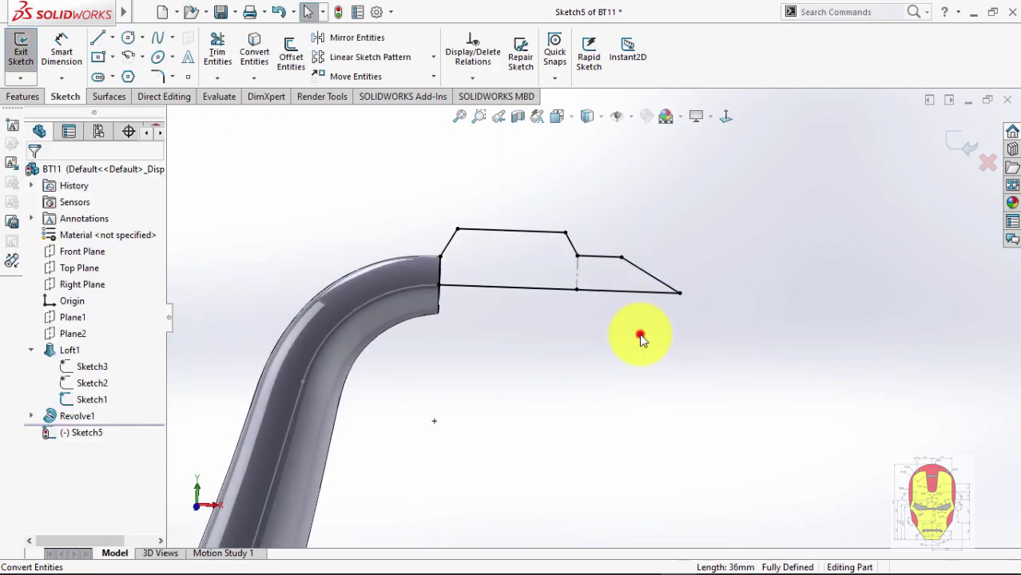
{"action": "right_click", "coordinate": [638, 333]}
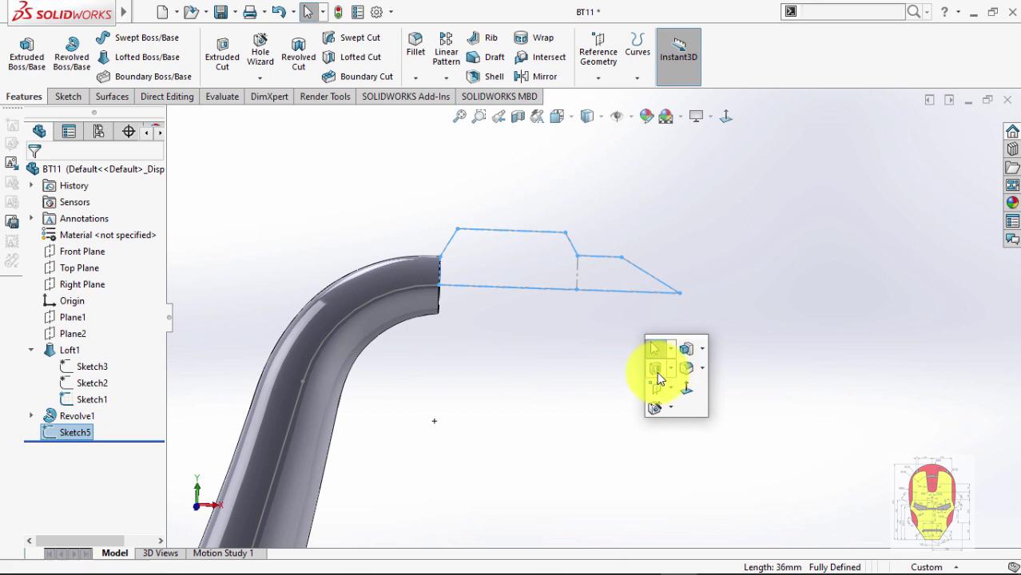
{"action": "left_click", "coordinate": [701, 349]}
{"action": "left_click", "coordinate": [707, 386]}
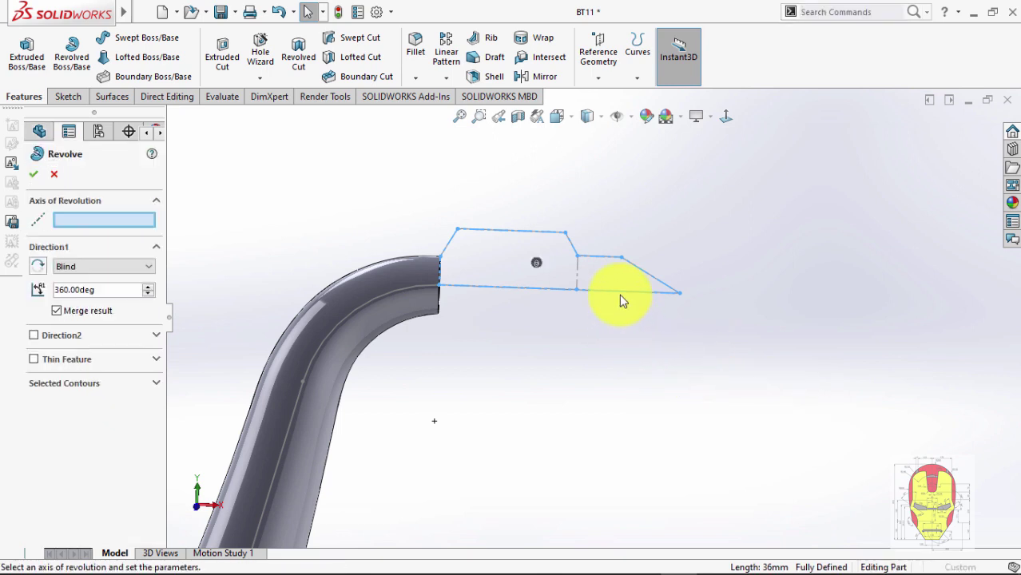
{"action": "left_click", "coordinate": [619, 292]}
{"action": "scroll", "coordinate": [592, 317], "scroll_direction": "up", "scroll_amount": 2}
{"action": "middle_click_drag", "start_coordinate": [649, 347], "coordinate": [662, 311]}
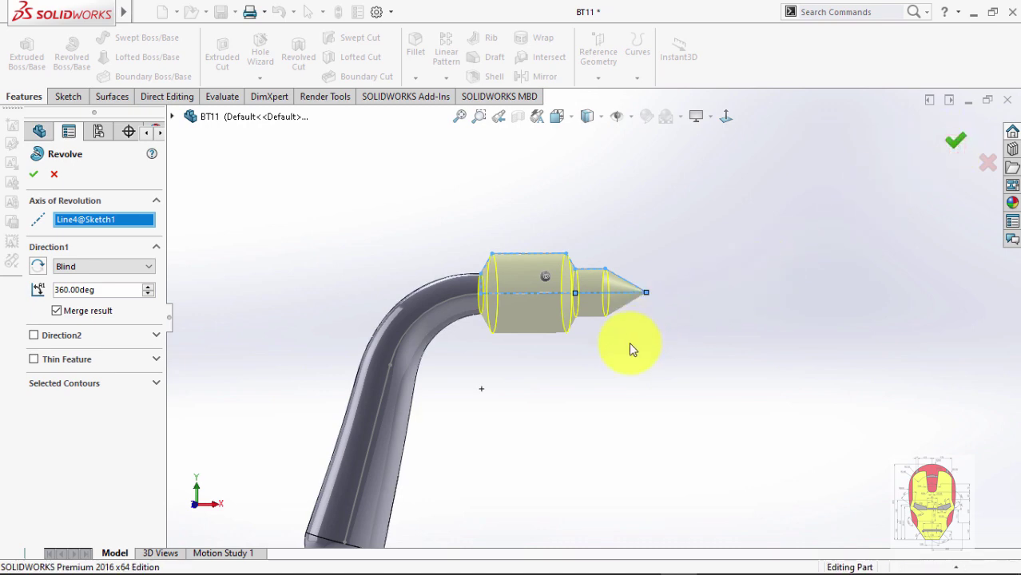
{"action": "left_click", "coordinate": [584, 363]}
Examine the revolved cylindrical body and pointed tip where they join the bent handle.
{"action": "scroll", "coordinate": [554, 359], "scroll_direction": "up", "scroll_amount": 3}
{"action": "middle_click_drag", "start_coordinate": [554, 359], "coordinate": [628, 385]}
{"action": "scroll", "coordinate": [586, 318], "scroll_direction": "down", "scroll_amount": 3}
{"action": "left_click", "coordinate": [547, 306]}
{"action": "scroll", "coordinate": [588, 330], "scroll_direction": "down", "scroll_amount": 5}
{"action": "middle_click_drag", "start_coordinate": [587, 331], "coordinate": [529, 322]}
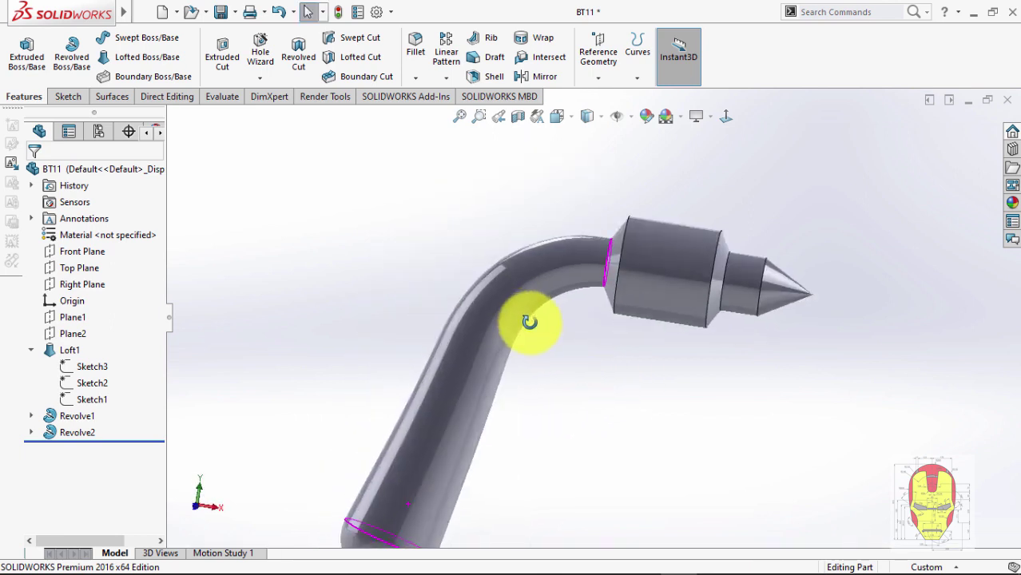
{"action": "scroll", "coordinate": [624, 398], "scroll_direction": "up", "scroll_amount": 4}
Start a sketch on Plane1 and draw a circle centred on the cylindrical body's axis, larger than the body.
{"action": "left_click", "coordinate": [30, 350]}
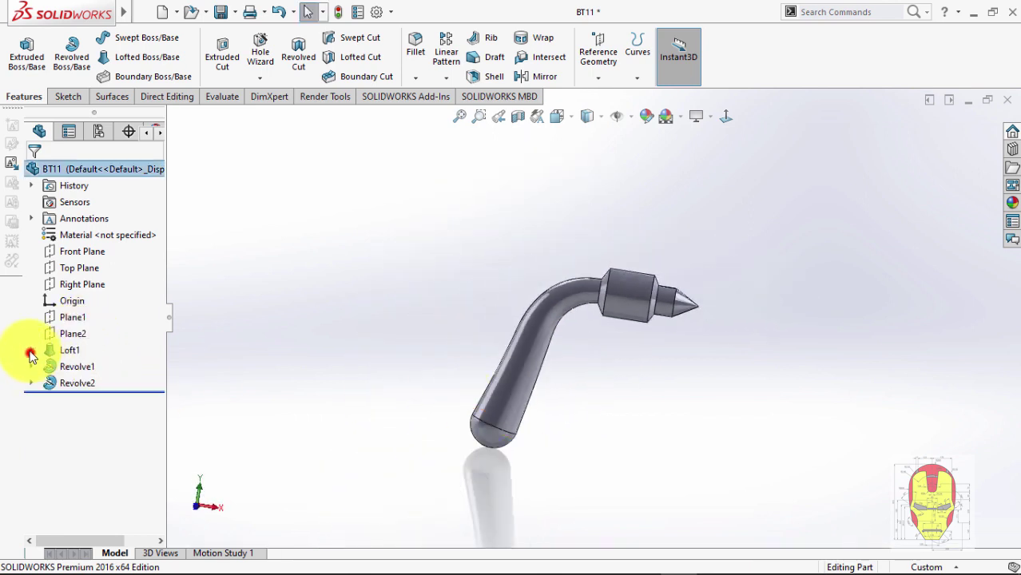
{"action": "left_click", "coordinate": [69, 319]}
{"action": "left_click", "coordinate": [73, 301]}
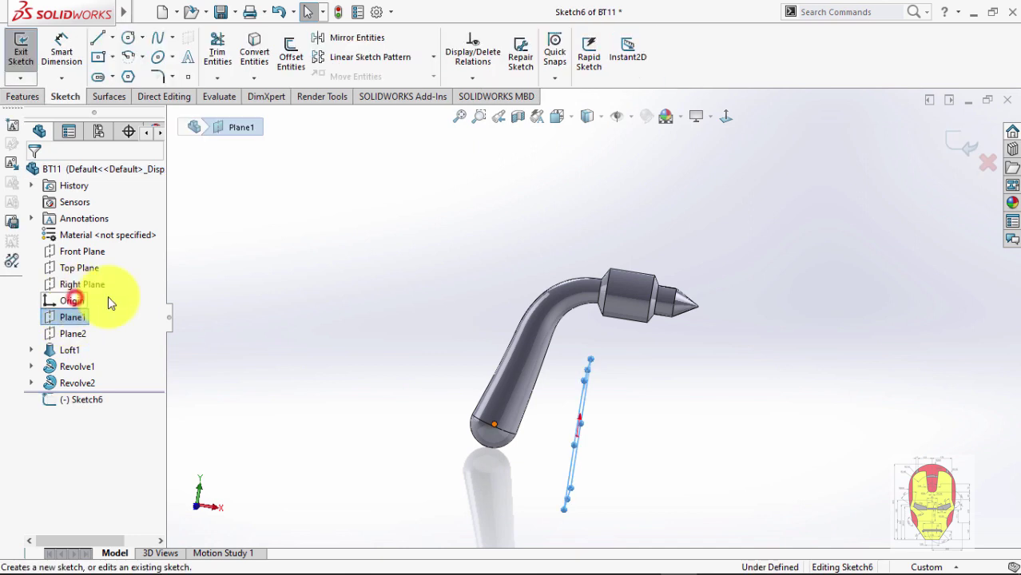
{"action": "left_click", "coordinate": [725, 116]}
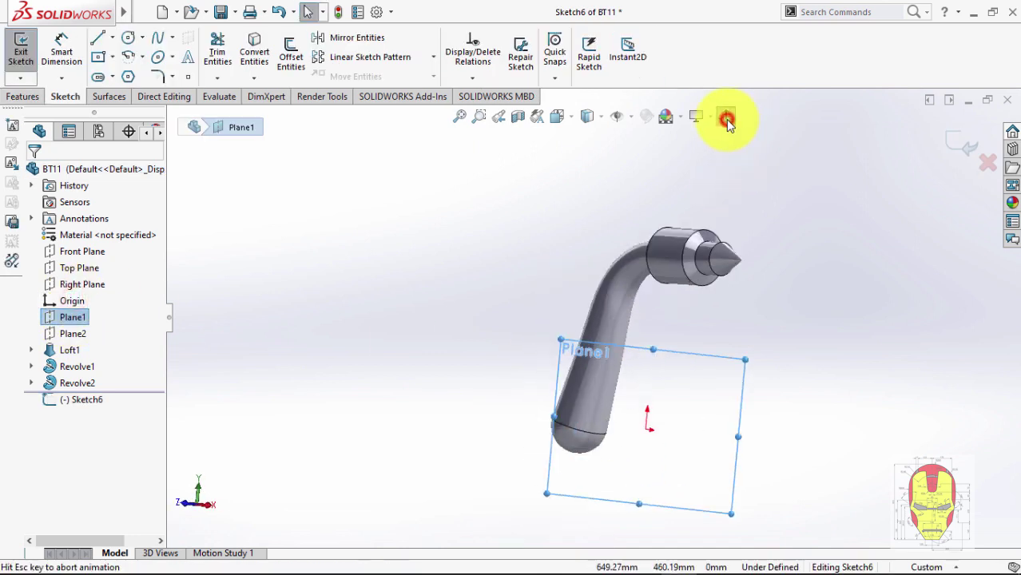
{"action": "right_click_drag", "start_coordinate": [706, 248], "coordinate": [676, 245]}
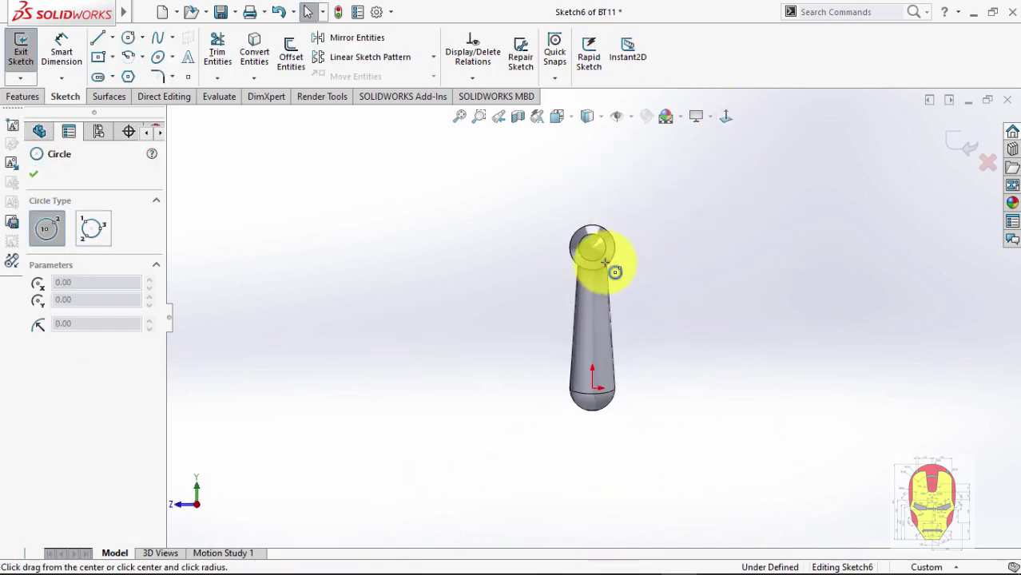
{"action": "mouse_move", "coordinate": [583, 247]}
{"action": "left_mouse_down"}
{"action": "mouse_move", "coordinate": [629, 218]}
{"action": "mouse_move", "coordinate": [612, 230]}
{"action": "mouse_move", "coordinate": [635, 226]}
{"action": "left_mouse_up"}
{"action": "key", "text": "Escape"}
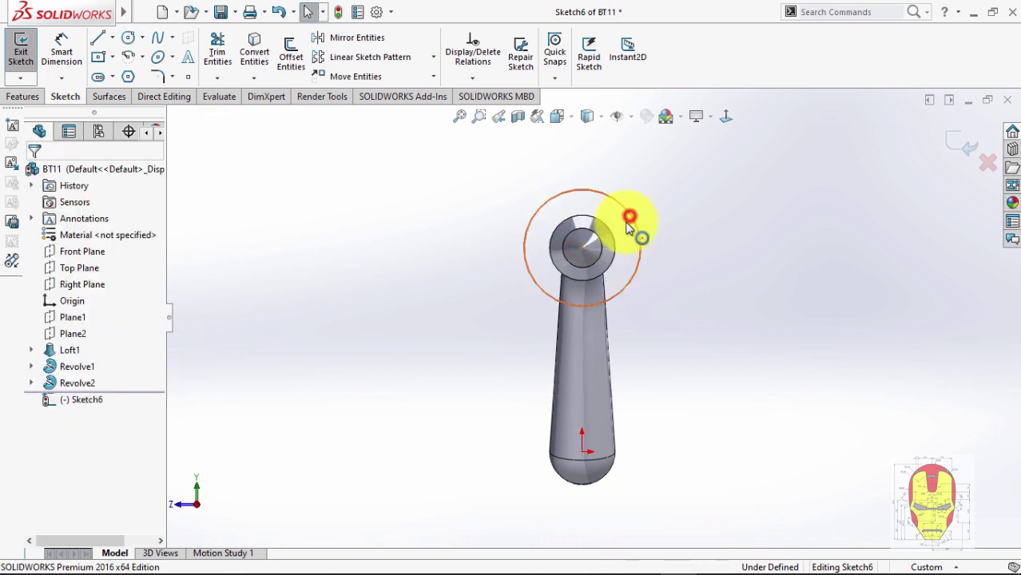
Make the circle equal to the cylindrical body's outer circular edge and exit the sketch.
{"action": "left_click", "coordinate": [629, 221]}
{"action": "left_click", "coordinate": [604, 227], "text": "ctrl"}
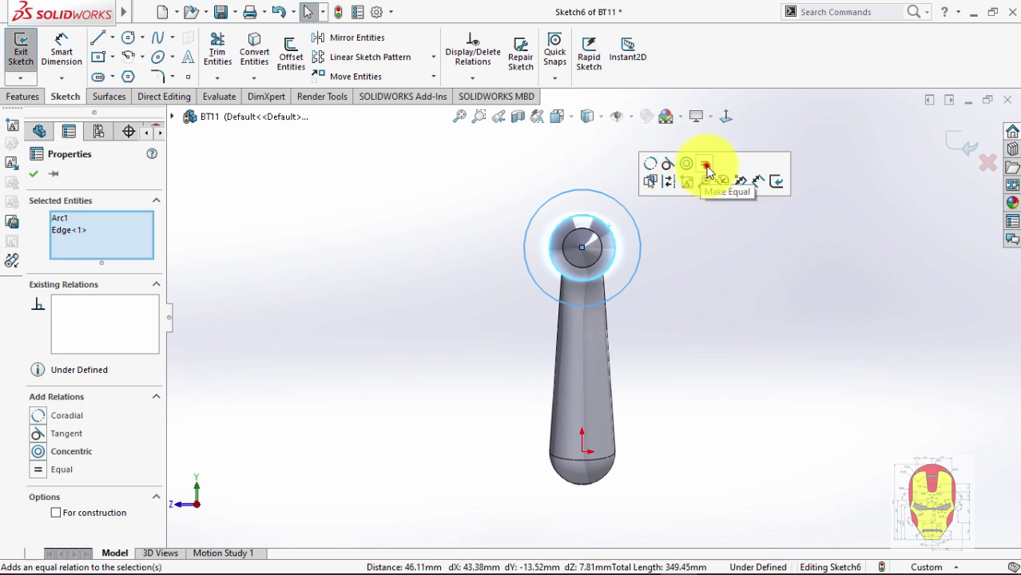
{"action": "left_click", "coordinate": [706, 167]}
{"action": "middle_click_drag", "start_coordinate": [637, 279], "coordinate": [732, 301]}
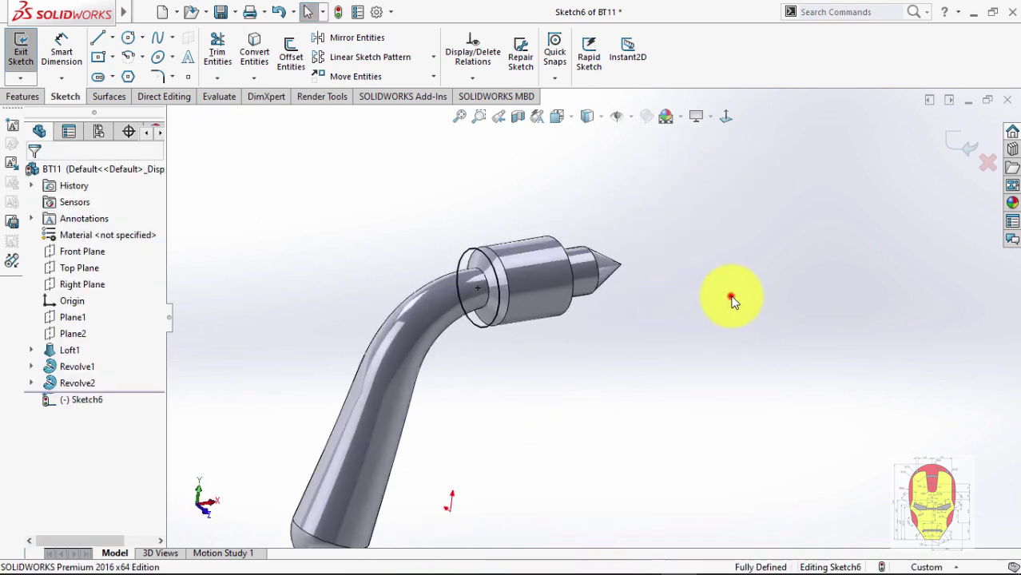
{"action": "left_click", "coordinate": [955, 136]}
Start a Helix/Spiral from the circle sketch and check the thread callout in the reference drawing.
{"action": "left_click", "coordinate": [598, 74]}
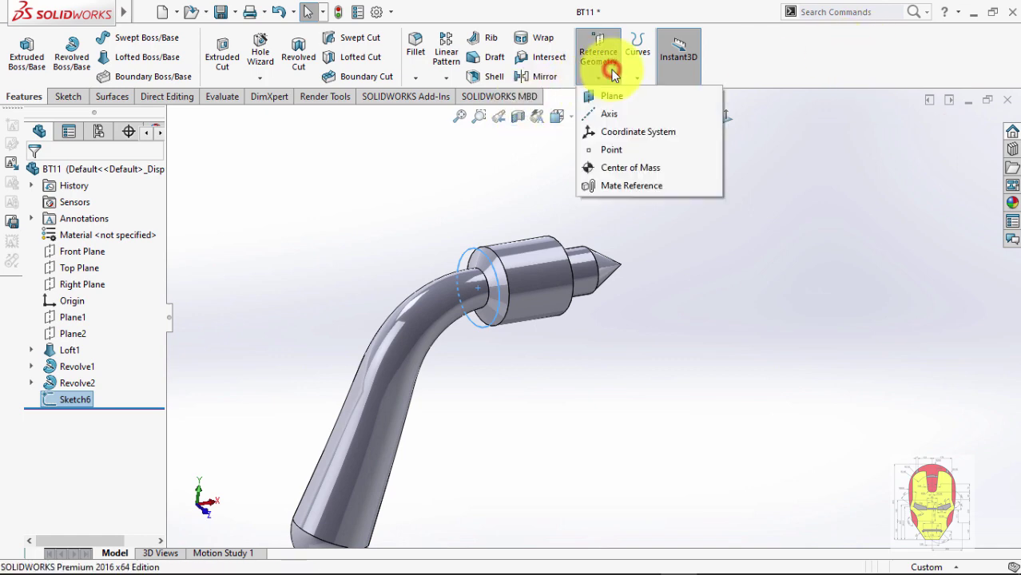
{"action": "left_click", "coordinate": [631, 77]}
{"action": "left_click", "coordinate": [659, 190]}
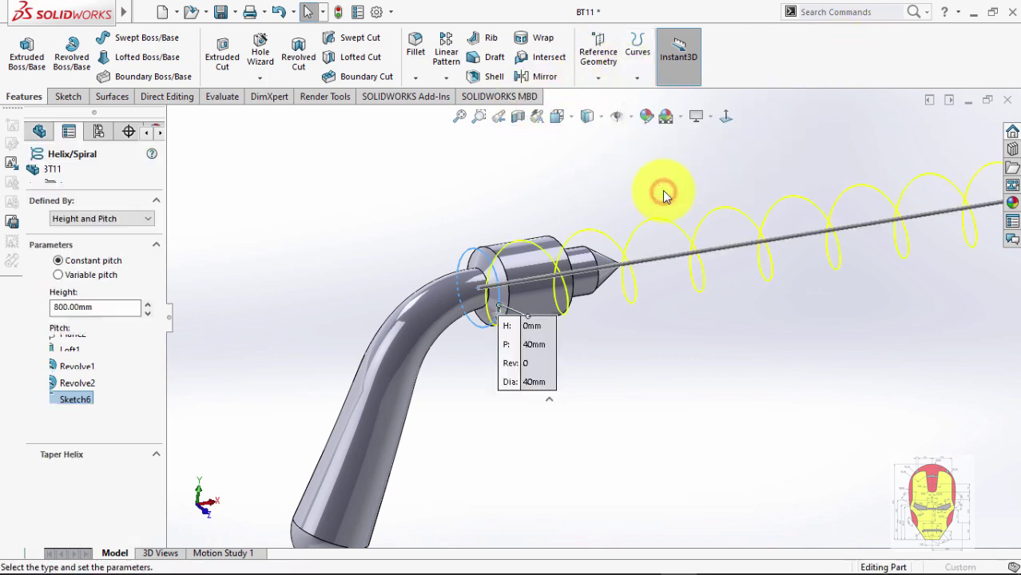
{"action": "key", "text": "alt+Tab"}
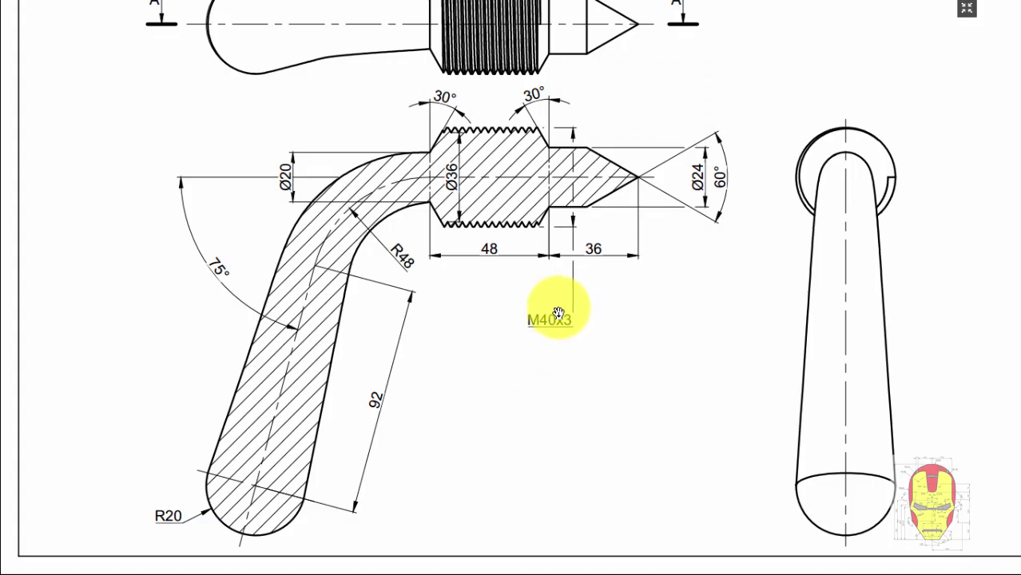
{"action": "key", "text": "alt+Tab"}
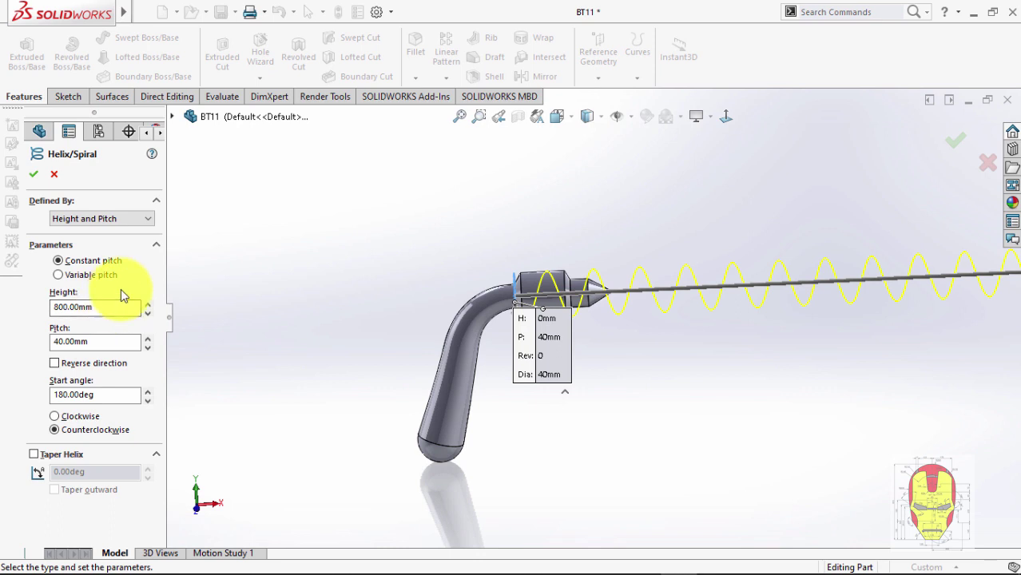
Define the helix by height and pitch, set a 50 mm height and 3 mm pitch, and create it.
{"action": "left_click", "coordinate": [103, 219]}
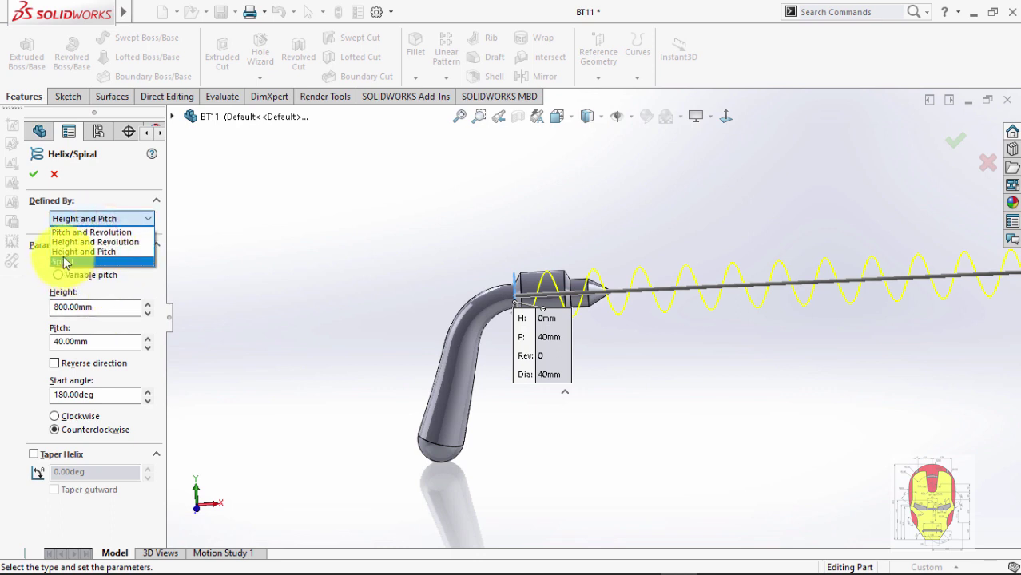
{"action": "left_click", "coordinate": [88, 252]}
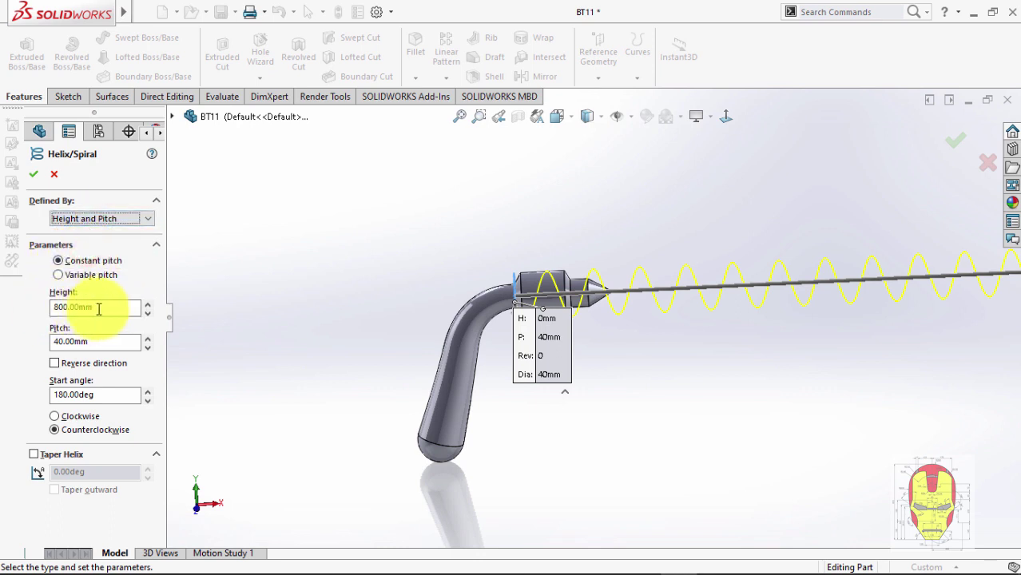
{"action": "left_click_drag", "start_coordinate": [98, 307], "coordinate": [47, 309]}
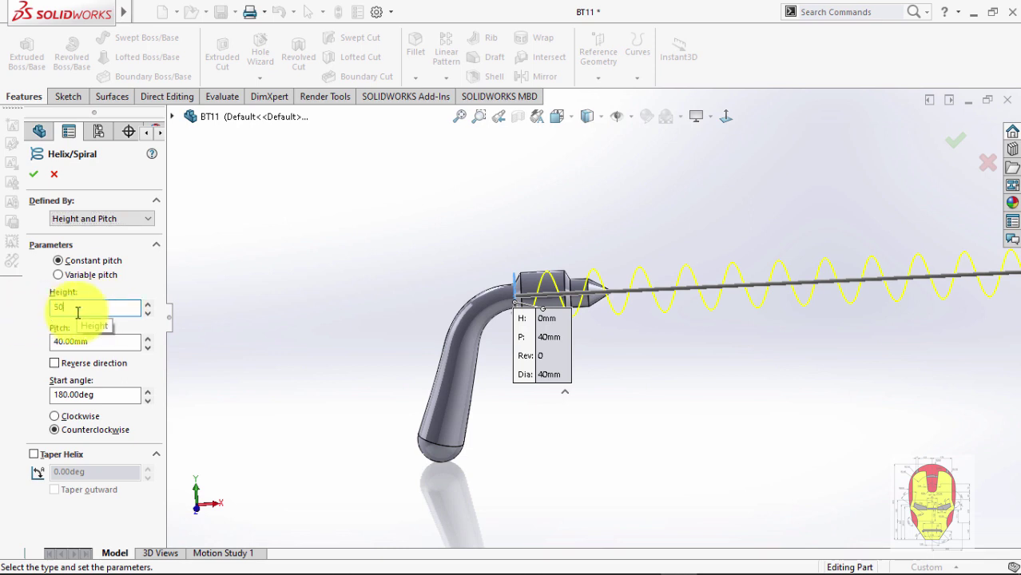
{"action": "type", "text": "50"}
{"action": "key", "text": "Return"}
{"action": "left_click_drag", "start_coordinate": [96, 342], "coordinate": [74, 343]}
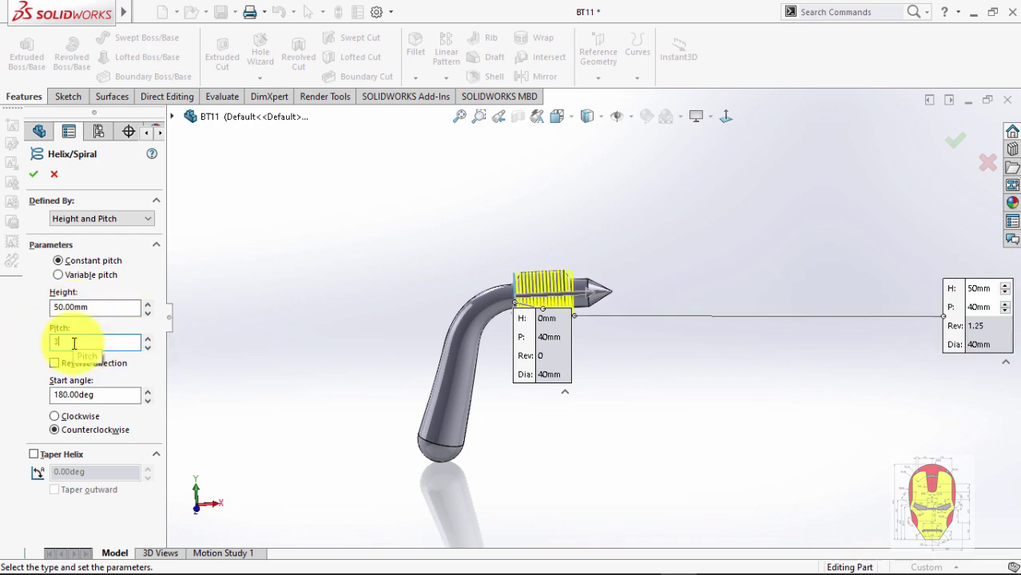
{"action": "scroll", "coordinate": [614, 327], "scroll_direction": "down", "scroll_amount": 5}
{"action": "middle_click_drag", "start_coordinate": [505, 266], "coordinate": [531, 296]}
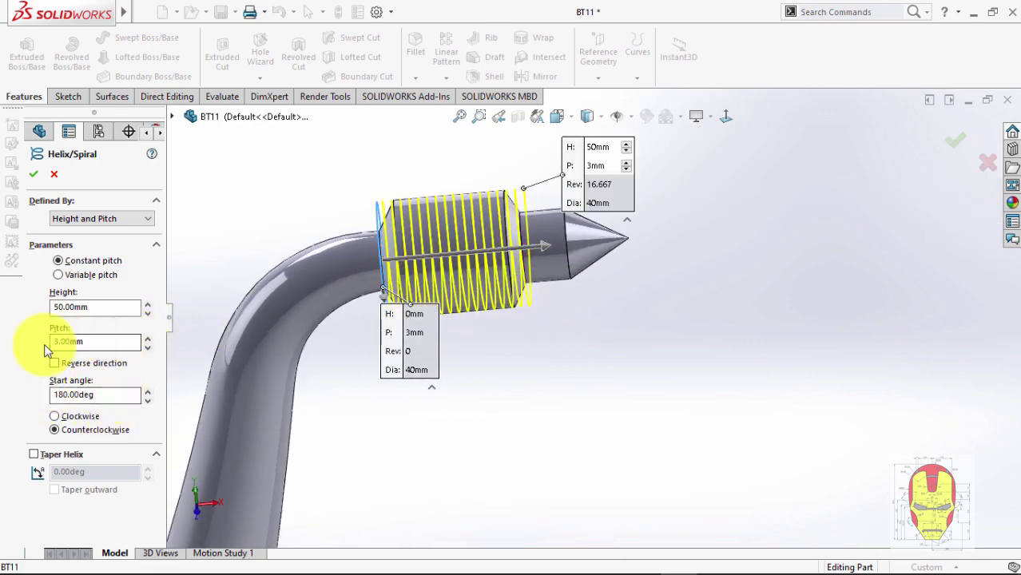
{"action": "left_click", "coordinate": [33, 176]}
Start a sketch on the Front Plane and view it face-on.
{"action": "middle_click_drag", "start_coordinate": [575, 271], "coordinate": [160, 273]}
{"action": "left_click", "coordinate": [78, 254]}
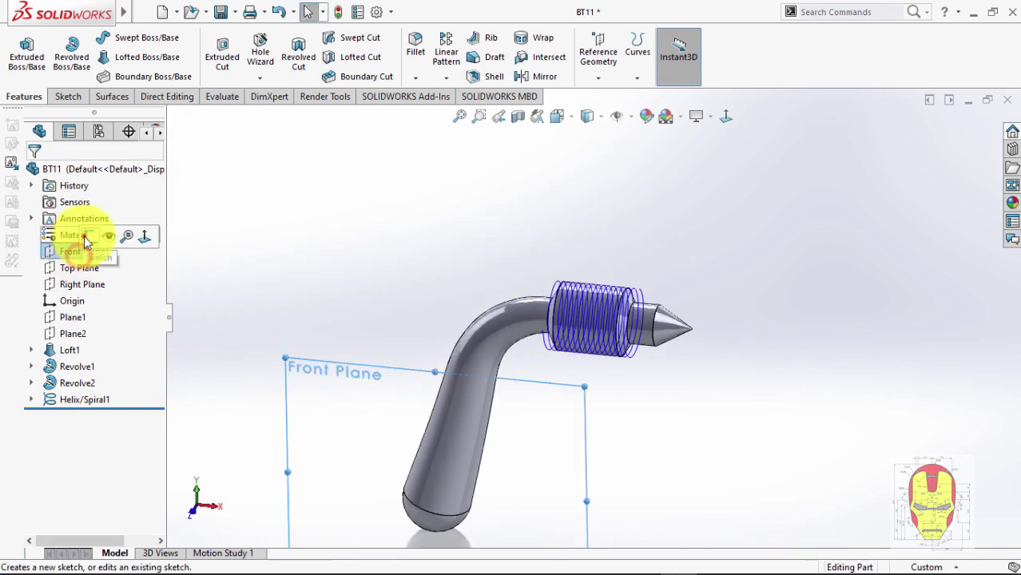
{"action": "left_click", "coordinate": [86, 238]}
{"action": "left_click", "coordinate": [726, 117]}
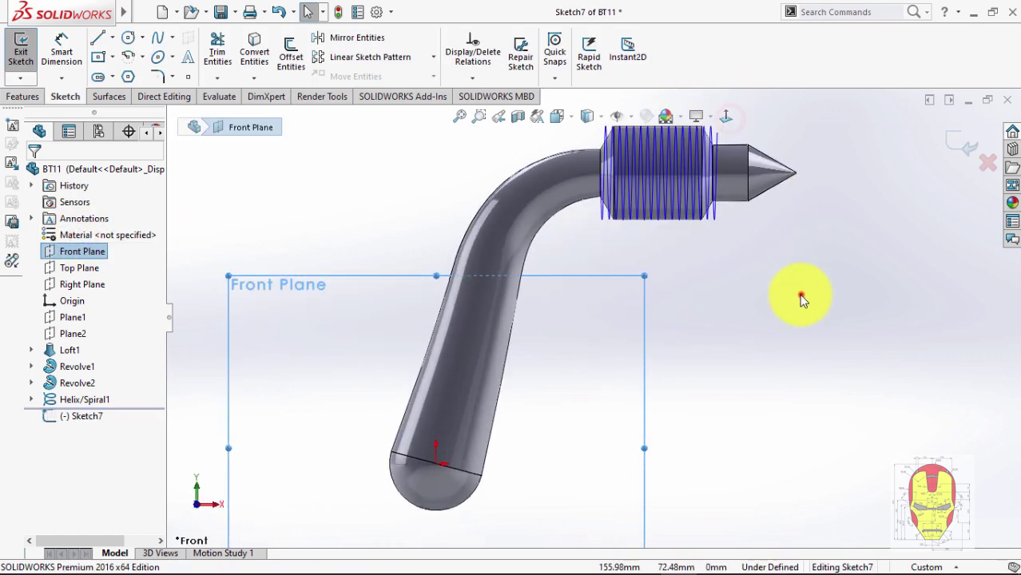
{"action": "left_click", "coordinate": [800, 295]}
Examine the thread's tooth profile and its diameters on the model and in the reference drawing.
{"action": "scroll", "coordinate": [662, 280], "scroll_direction": "up", "scroll_amount": 4}
{"action": "scroll", "coordinate": [662, 281], "scroll_direction": "down", "scroll_amount": 5}
{"action": "scroll", "coordinate": [612, 149], "scroll_direction": "up", "scroll_amount": 5}
{"action": "scroll", "coordinate": [613, 191], "scroll_direction": "down", "scroll_amount": 5}
{"action": "scroll", "coordinate": [527, 353], "scroll_direction": "down", "scroll_amount": 4}
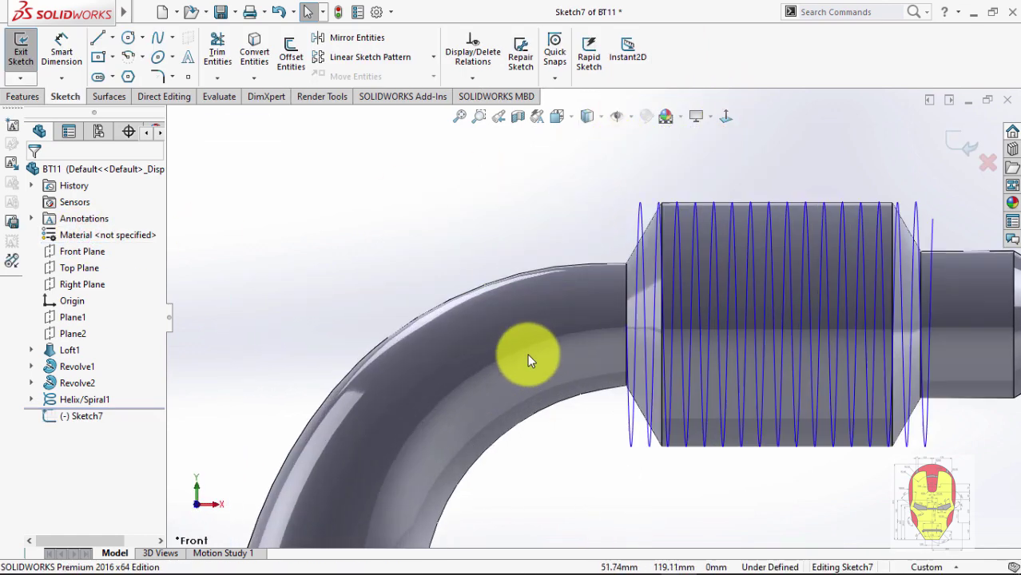
{"action": "key", "text": "alt+Tab"}
{"action": "scroll", "coordinate": [476, 138], "scroll_direction": "up", "scroll_amount": 4}
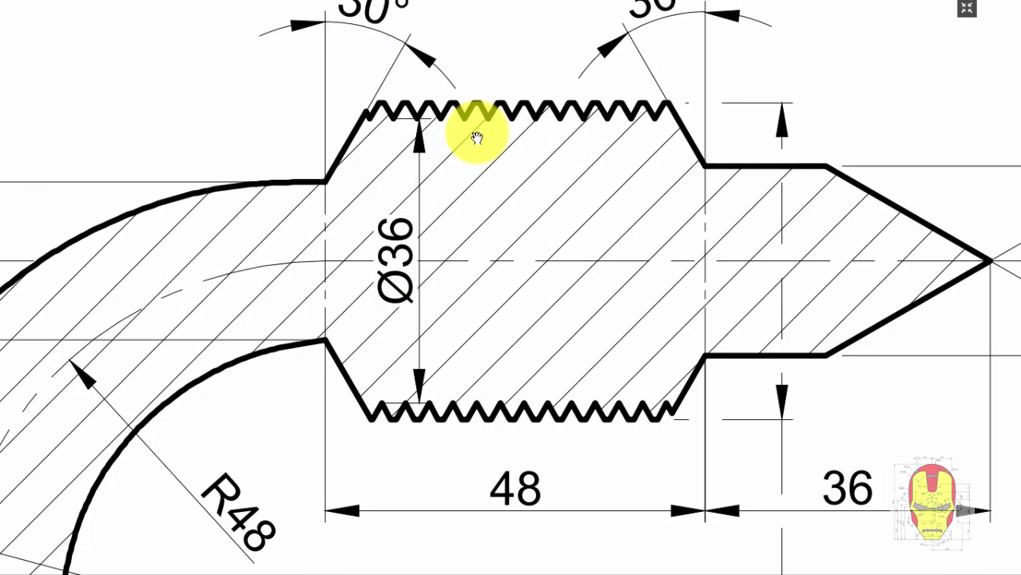
{"action": "mouse_move", "coordinate": [434, 142]}
{"action": "left_mouse_down"}
{"action": "mouse_move", "coordinate": [435, 193]}
{"action": "mouse_move", "coordinate": [457, 222]}
{"action": "left_mouse_up"}
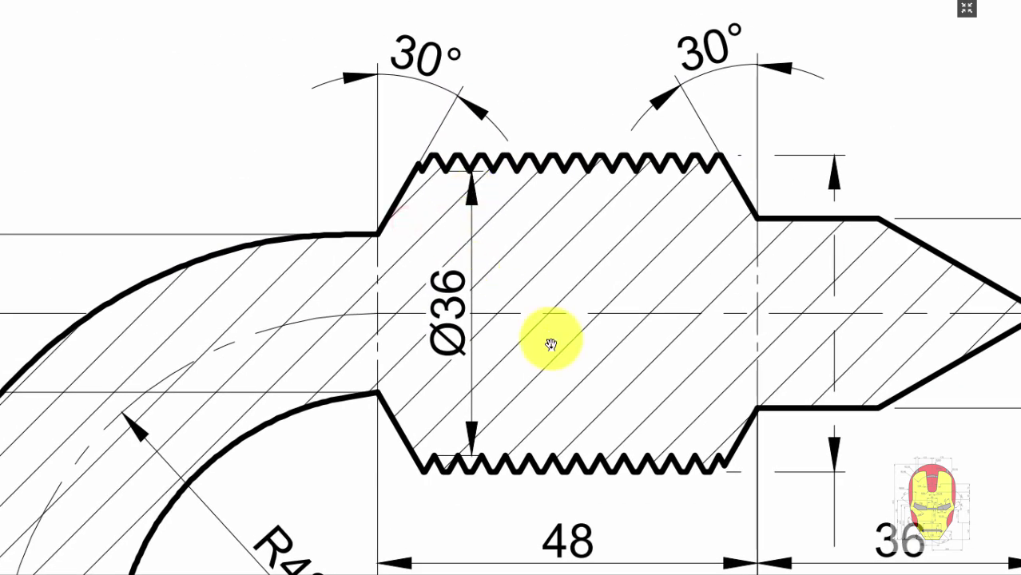
{"action": "left_click_drag", "start_coordinate": [551, 343], "coordinate": [537, 235]}
{"action": "scroll", "coordinate": [554, 222], "scroll_direction": "down", "scroll_amount": 1}
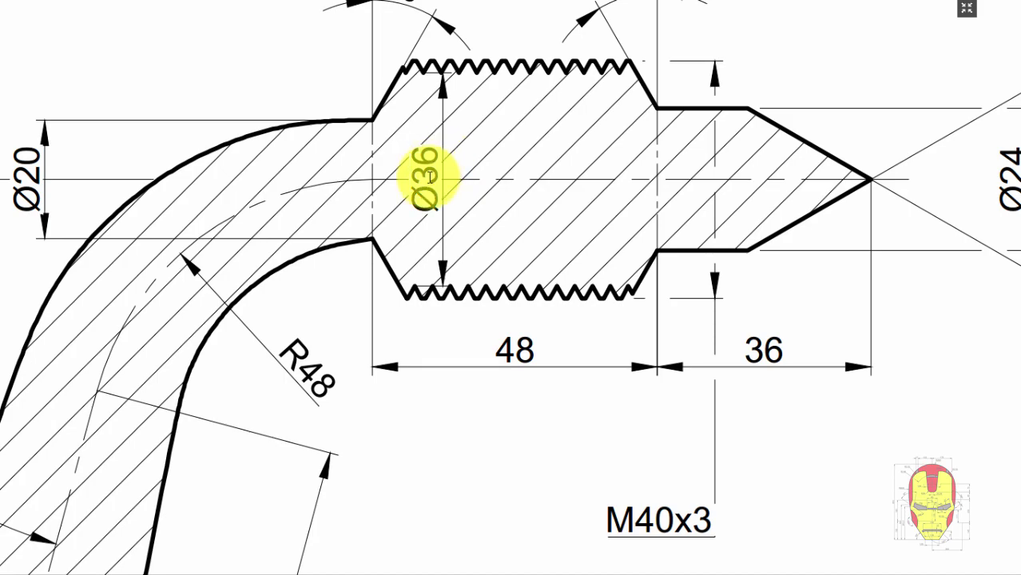
{"action": "key", "text": "alt+Tab"}
Sketch a closed, downward-pointing triangle with a horizontal top side about 5 mm long, above the bend beside the threaded body.
{"action": "scroll", "coordinate": [672, 221], "scroll_direction": "down", "scroll_amount": 3}
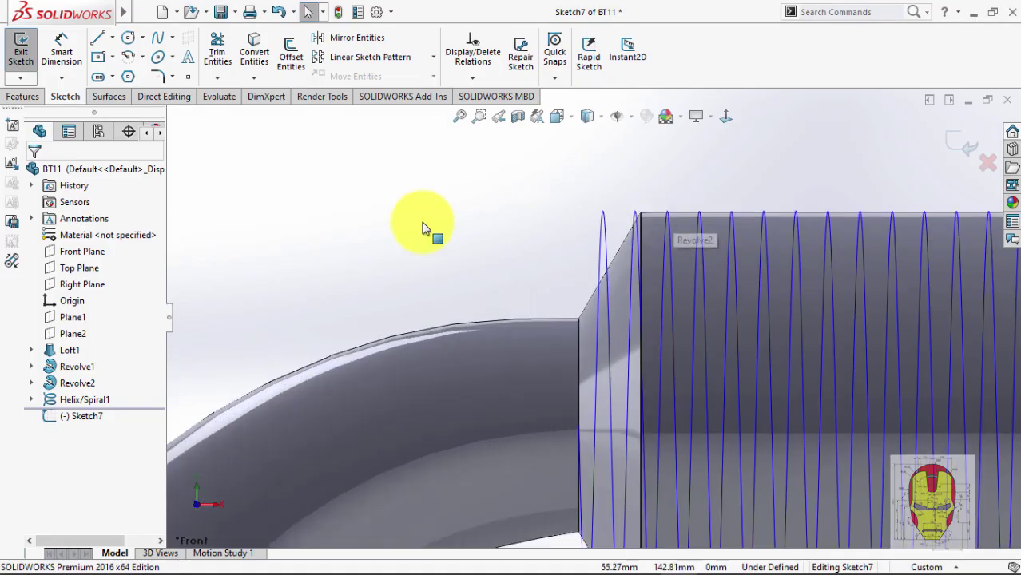
{"action": "right_click_drag", "start_coordinate": [425, 222], "coordinate": [293, 227]}
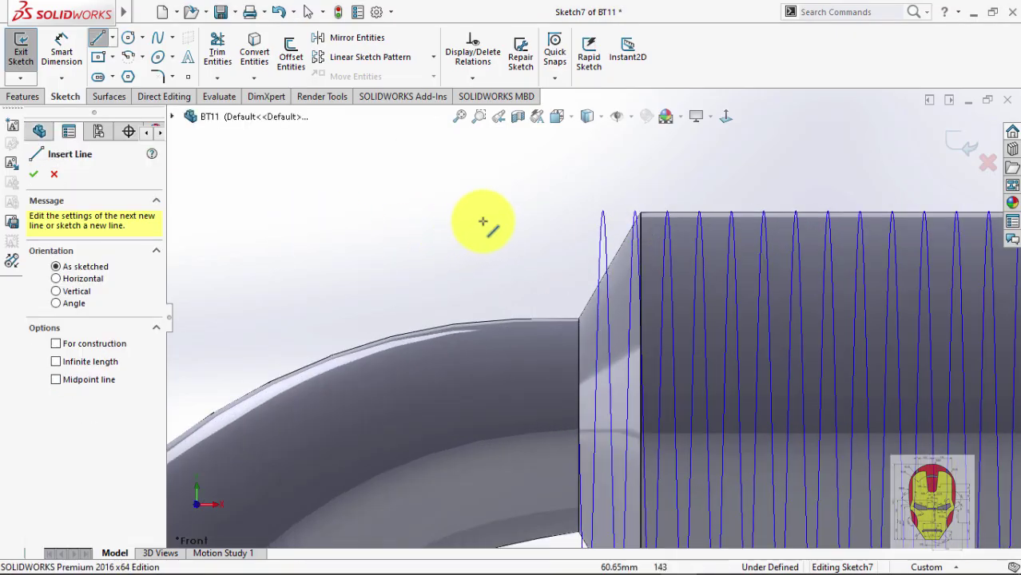
{"action": "left_click", "coordinate": [551, 214]}
{"action": "left_click", "coordinate": [498, 214]}
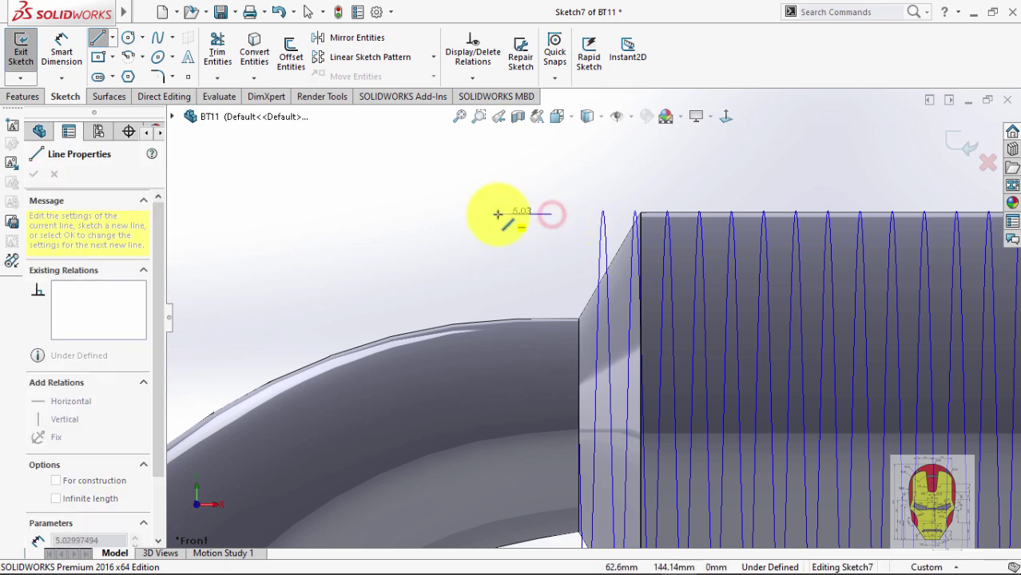
{"action": "left_click", "coordinate": [524, 262]}
{"action": "left_click", "coordinate": [551, 214]}
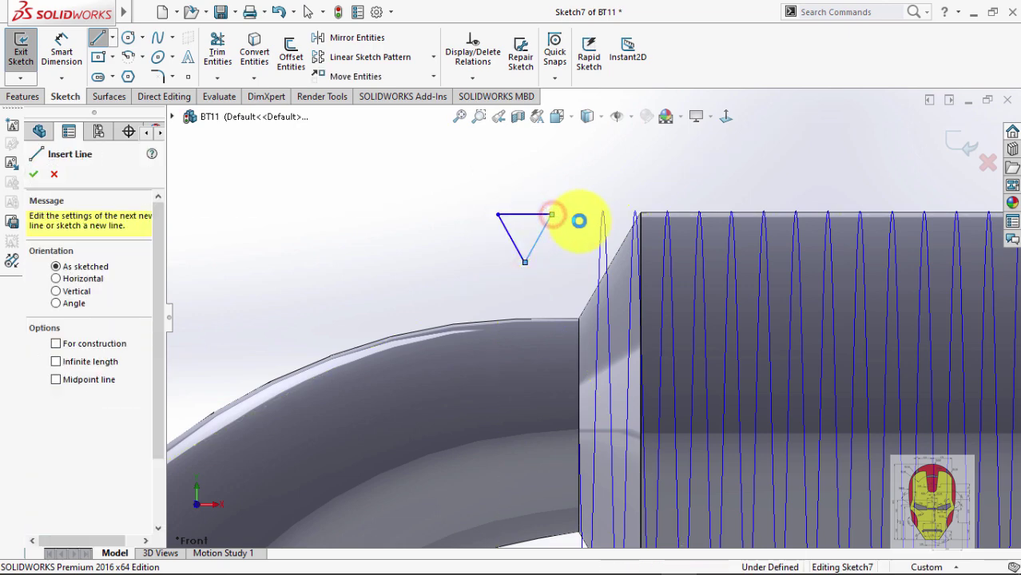
{"action": "key", "text": "Escape"}
Make the triangle's two slanted sides equal and its top side collinear with the cylindrical body's upper outline.
{"action": "scroll", "coordinate": [579, 222], "scroll_direction": "down", "scroll_amount": 2}
{"action": "left_click", "coordinate": [452, 265]}
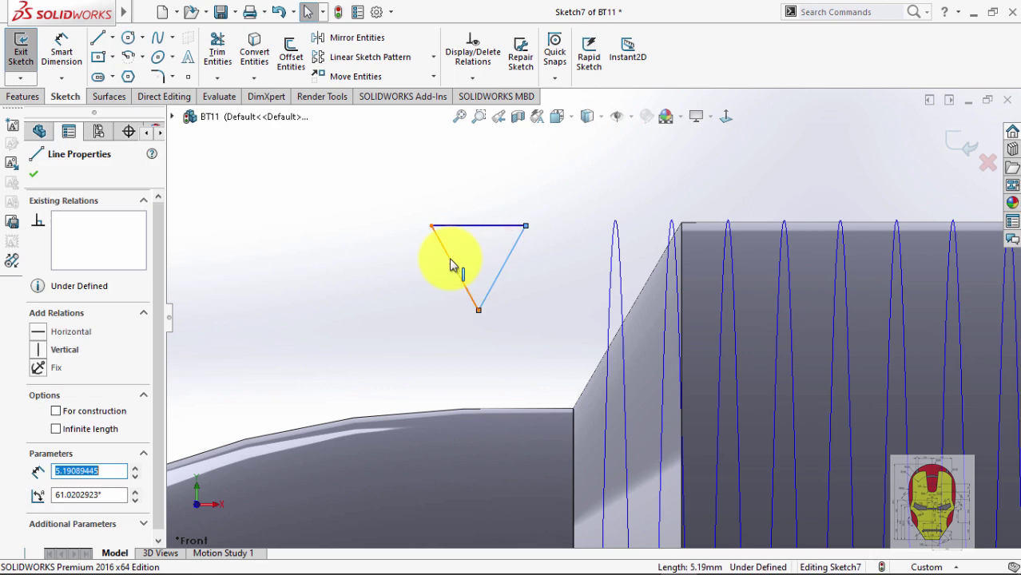
{"action": "left_click", "coordinate": [508, 250], "text": "ctrl"}
{"action": "left_click", "coordinate": [582, 206]}
{"action": "left_click", "coordinate": [536, 296]}
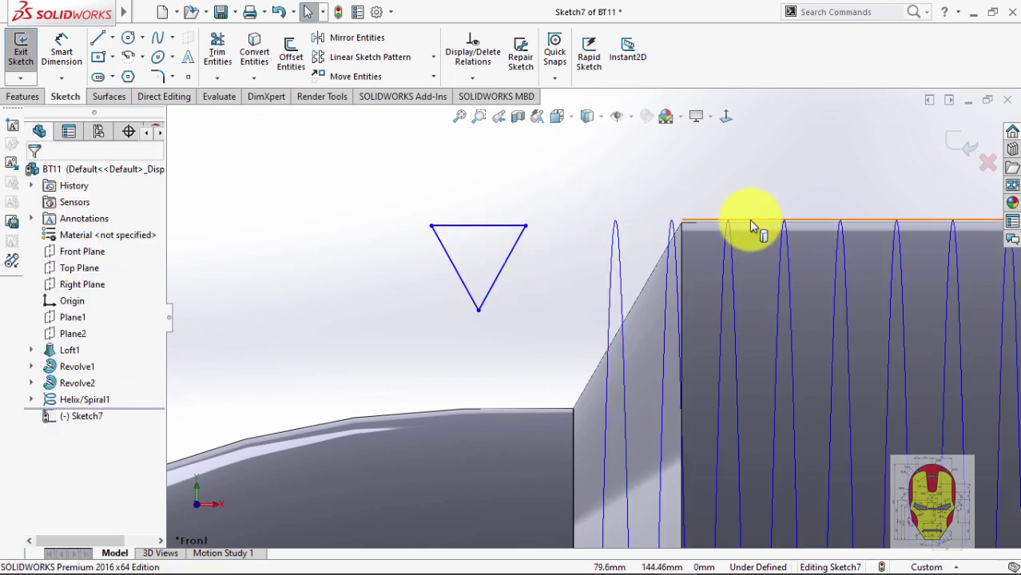
{"action": "left_click", "coordinate": [517, 230], "text": "ctrl"}
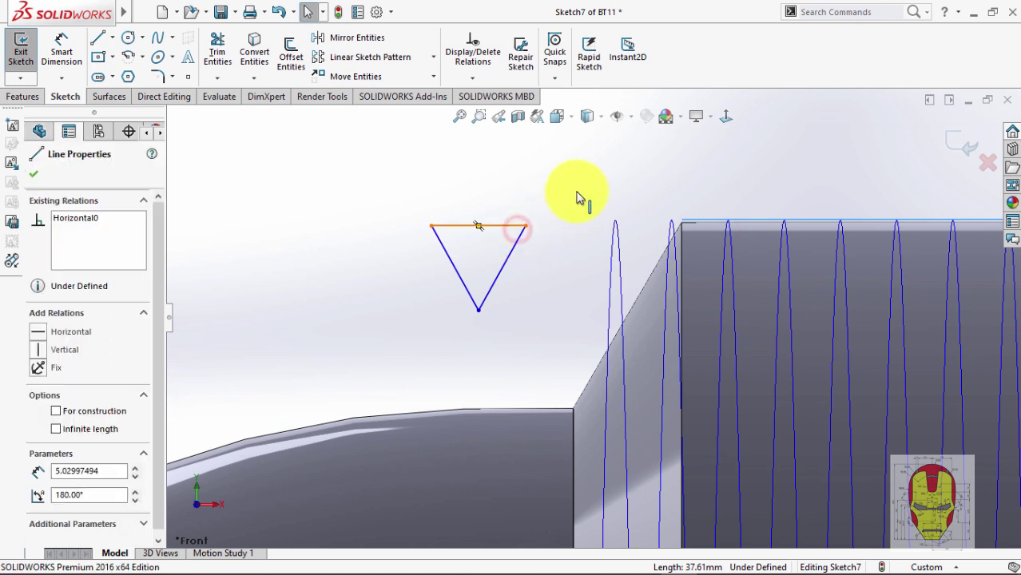
{"action": "left_click", "coordinate": [560, 169]}
{"action": "left_click", "coordinate": [499, 172]}
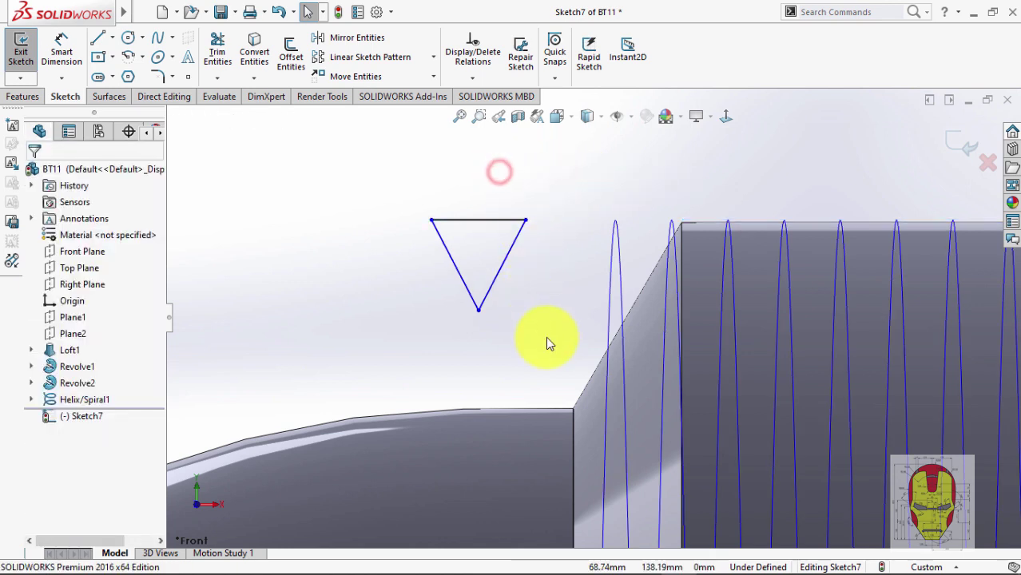
Dimension the angle between the triangle's slanted sides as 60°.
{"action": "right_click_drag", "start_coordinate": [545, 334], "coordinate": [525, 222]}
{"action": "left_click", "coordinate": [499, 248]}
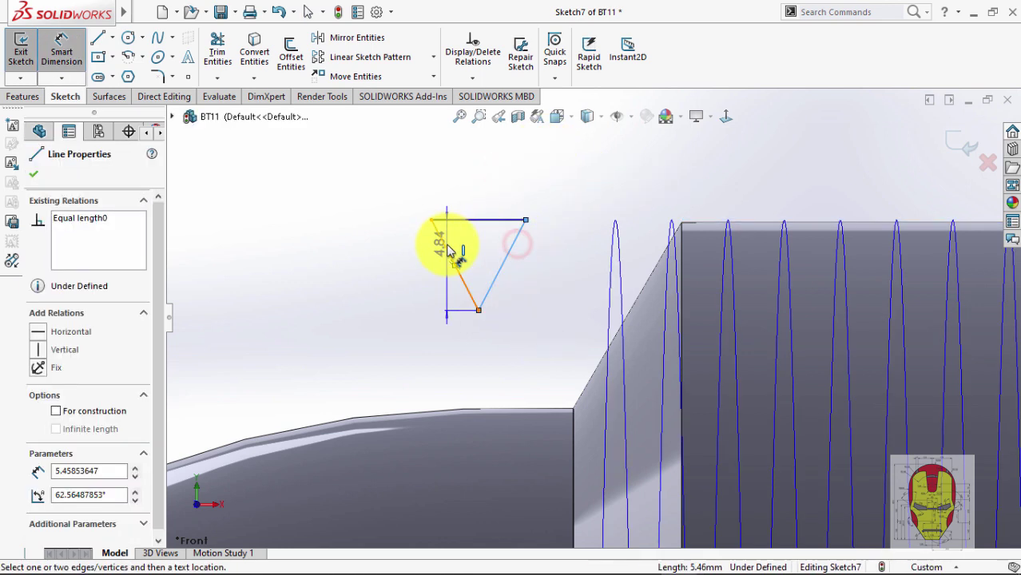
{"action": "left_click", "coordinate": [446, 245]}
{"action": "left_click", "coordinate": [485, 151]}
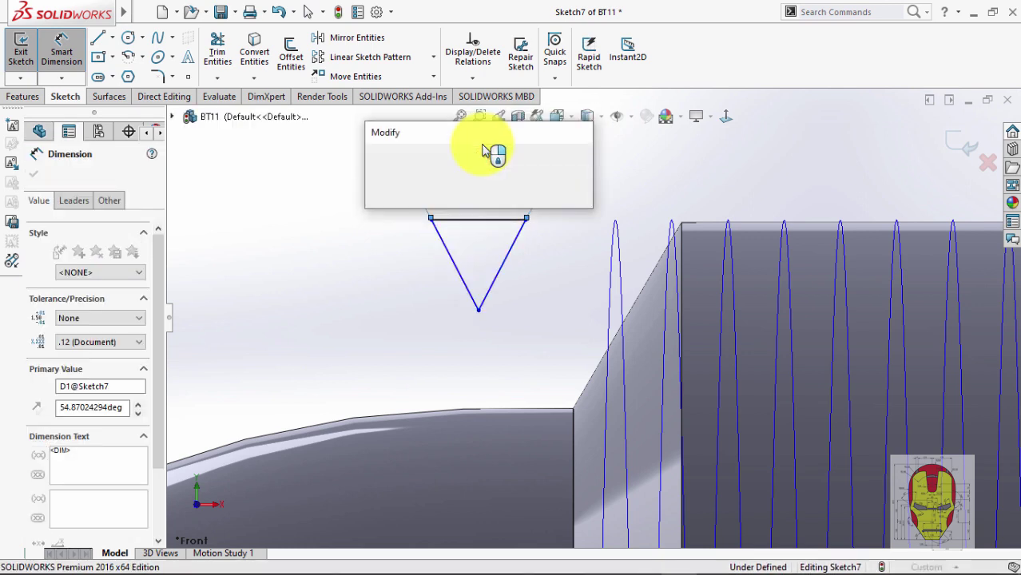
{"action": "type", "text": "60"}
{"action": "key", "text": "Return"}
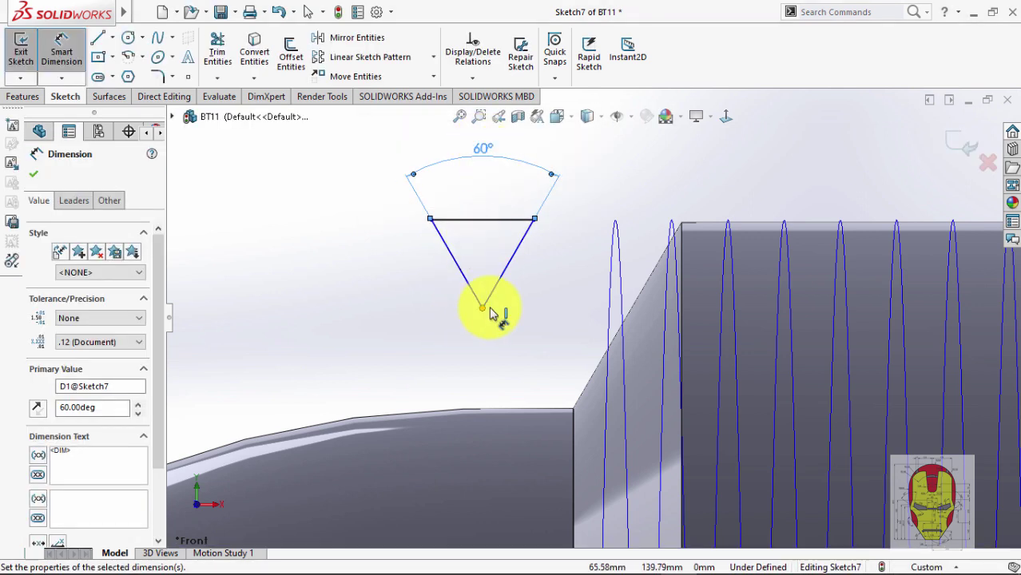
Dimension the triangle's depth from its lower vertex to the top side as 2 mm.
{"action": "left_click", "coordinate": [482, 309]}
{"action": "left_click", "coordinate": [472, 220]}
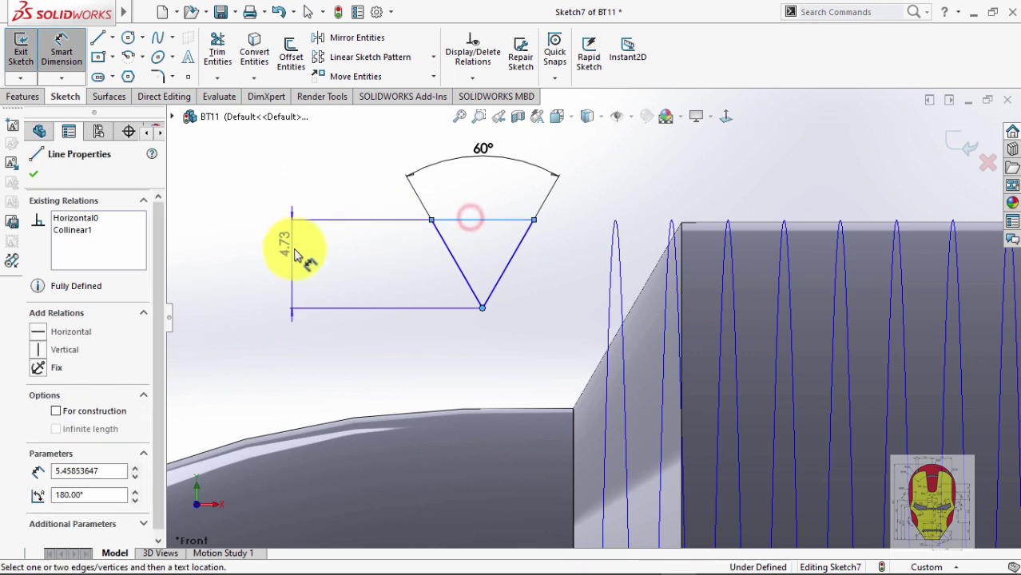
{"action": "left_click", "coordinate": [305, 254]}
{"action": "type", "text": "="}
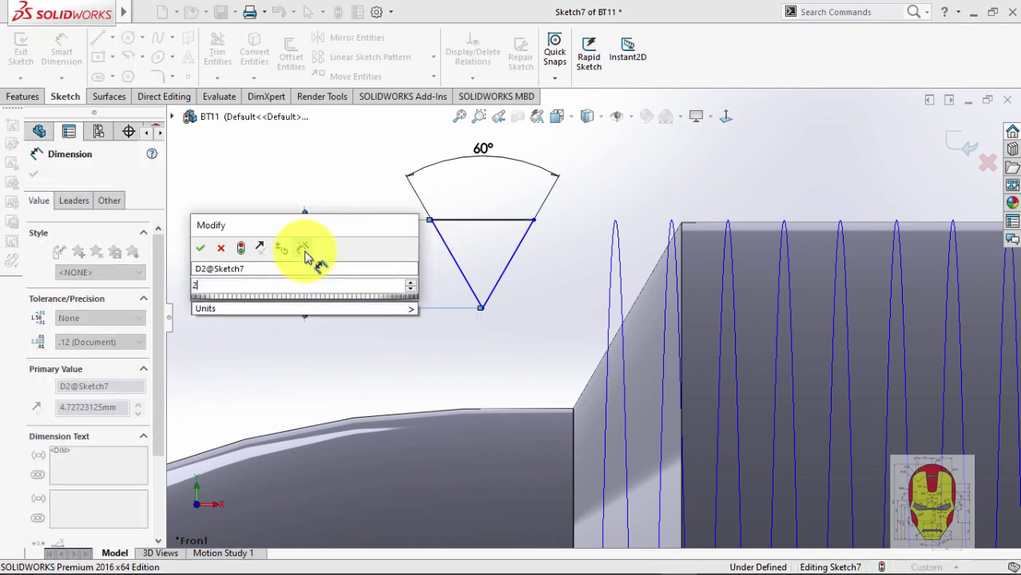
Dimension the triangle's near upper corner 8 mm from the start edge of the cylindrical section and exit the sketch.
{"action": "scroll", "coordinate": [610, 240], "scroll_direction": "down", "scroll_amount": 3}
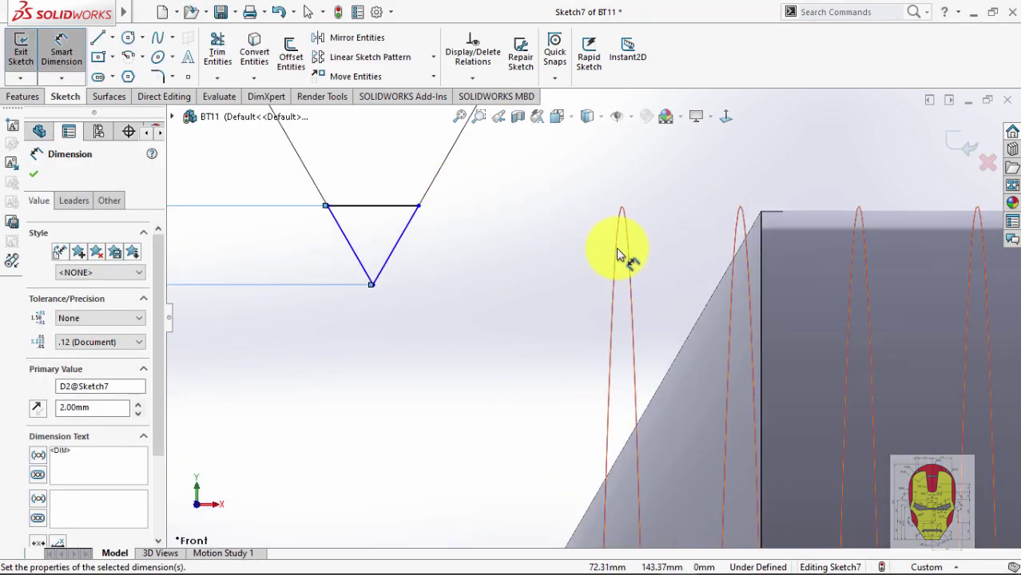
{"action": "left_click", "coordinate": [418, 206]}
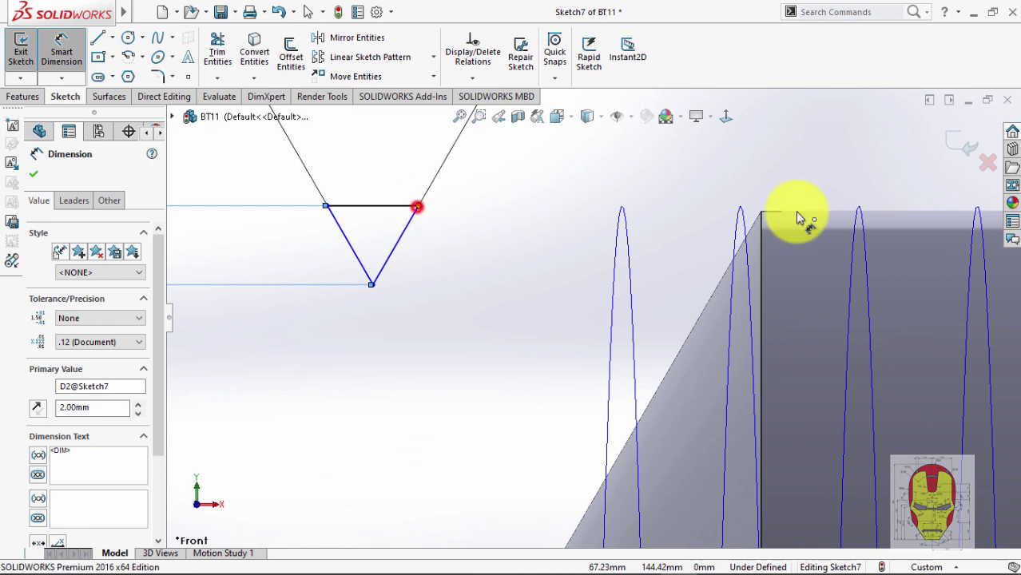
{"action": "left_click", "coordinate": [762, 244]}
{"action": "scroll", "coordinate": [699, 236], "scroll_direction": "up", "scroll_amount": 2}
{"action": "left_click", "coordinate": [616, 172]}
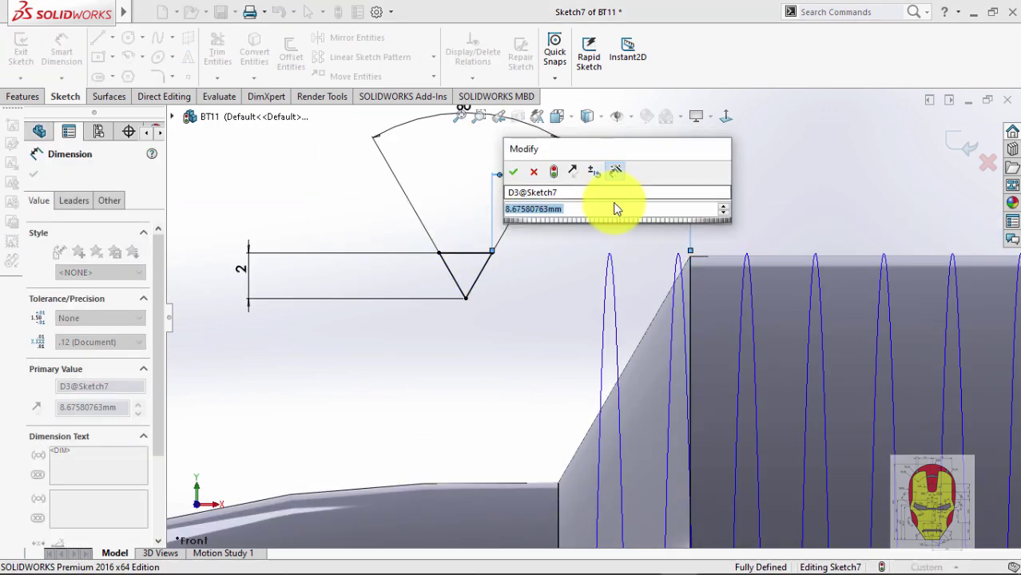
{"action": "type", "text": "8"}
{"action": "key", "text": "Return"}
{"action": "scroll", "coordinate": [790, 137], "scroll_direction": "up", "scroll_amount": 3}
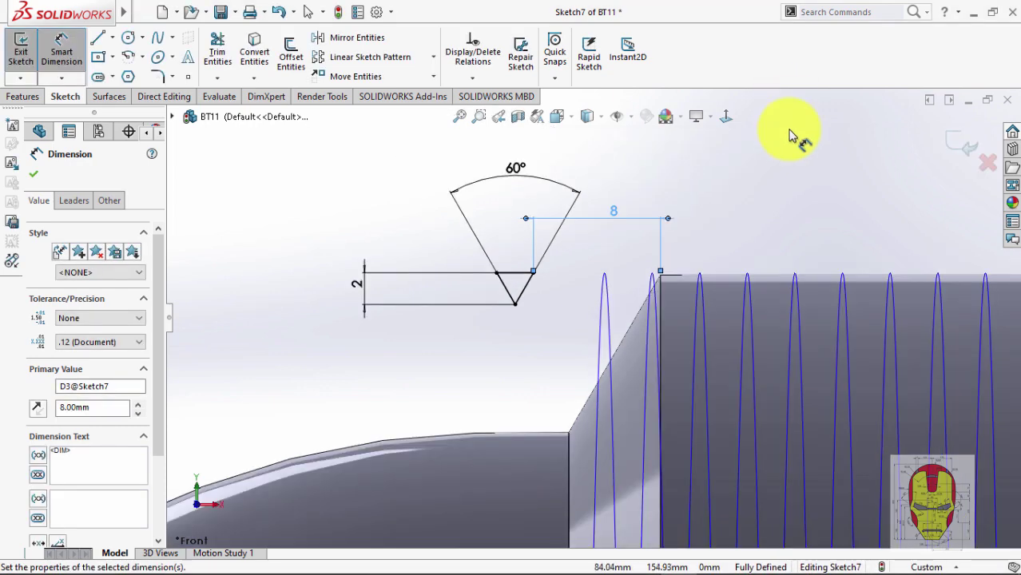
{"action": "left_click", "coordinate": [952, 150]}
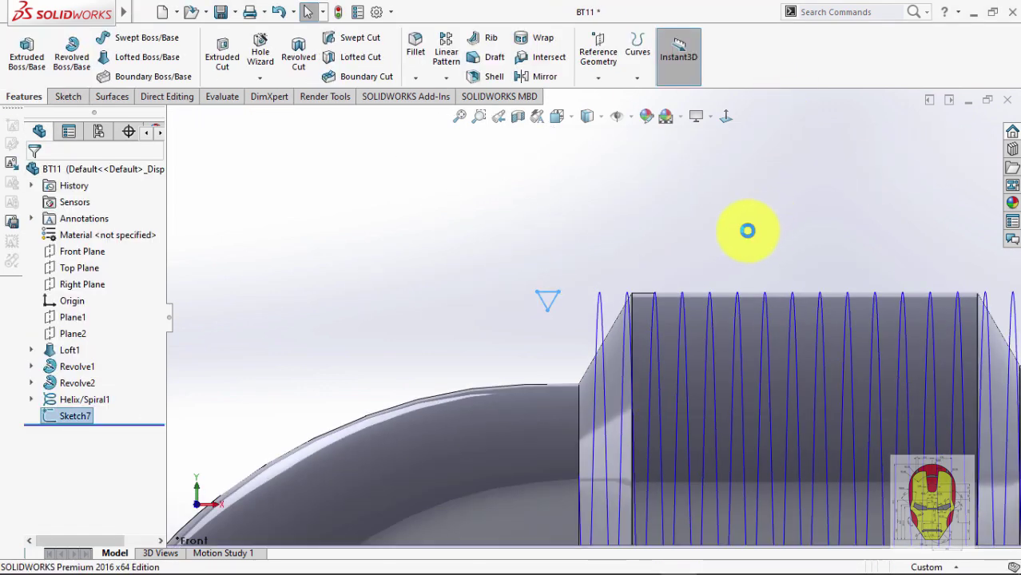
Cut the thread with a Swept Cut of the triangular profile along the helix, set to run in both directions.
{"action": "key", "text": "s"}
{"action": "left_click", "coordinate": [772, 270]}
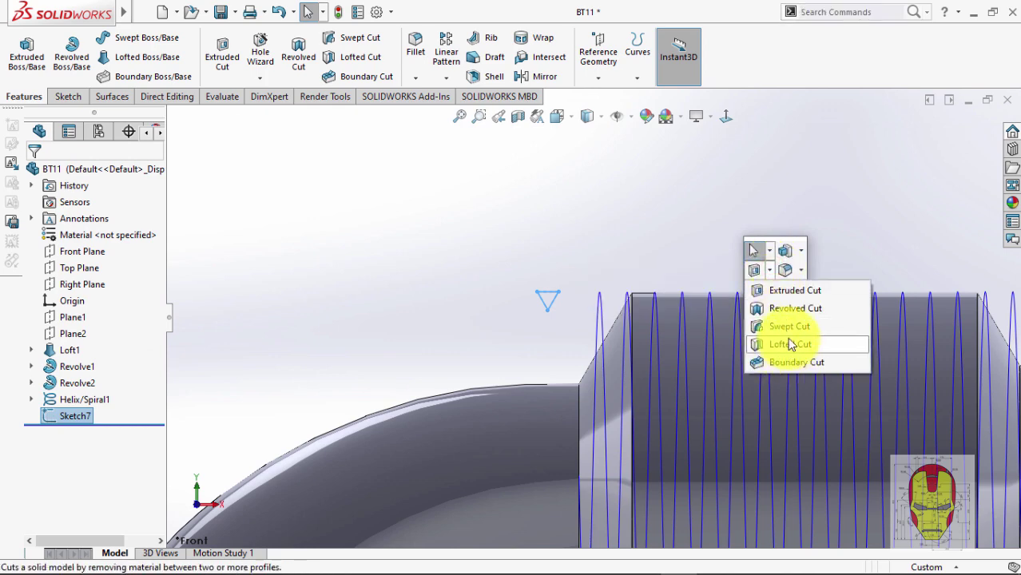
{"action": "left_click", "coordinate": [784, 327]}
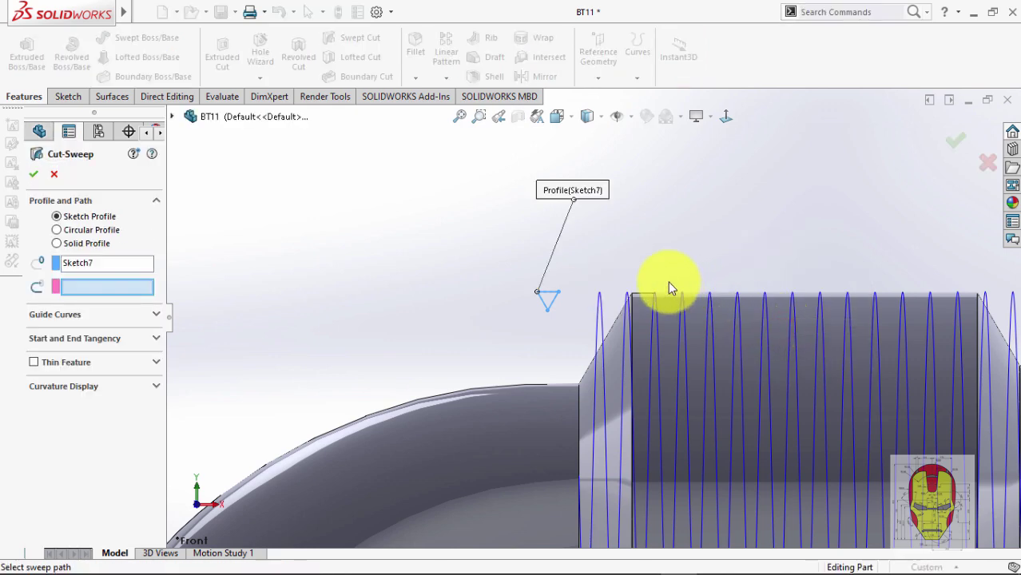
{"action": "key", "text": "f"}
{"action": "middle_click_drag", "start_coordinate": [661, 275], "coordinate": [687, 283]}
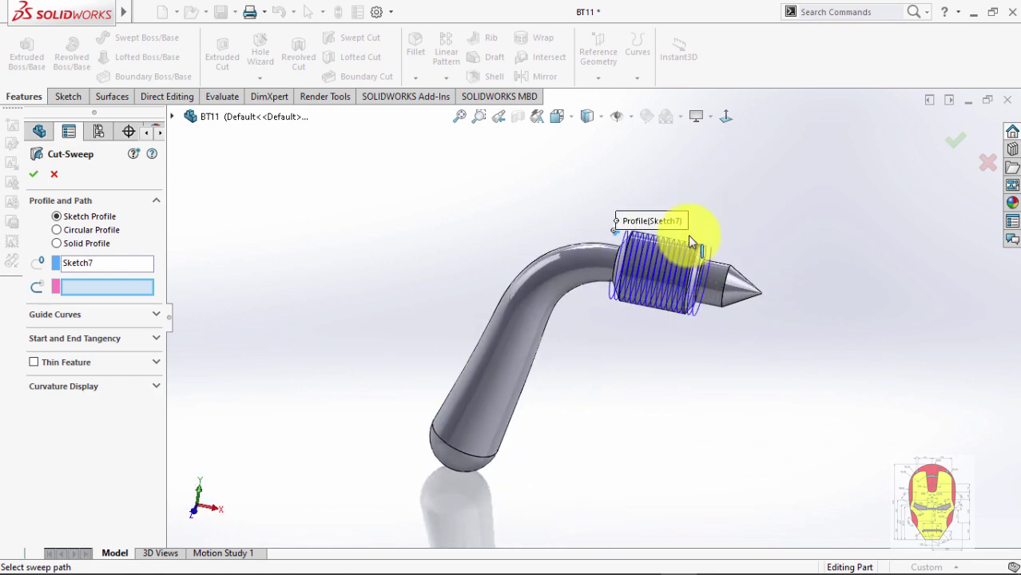
{"action": "scroll", "coordinate": [689, 237], "scroll_direction": "down", "scroll_amount": 2}
{"action": "left_click", "coordinate": [635, 272]}
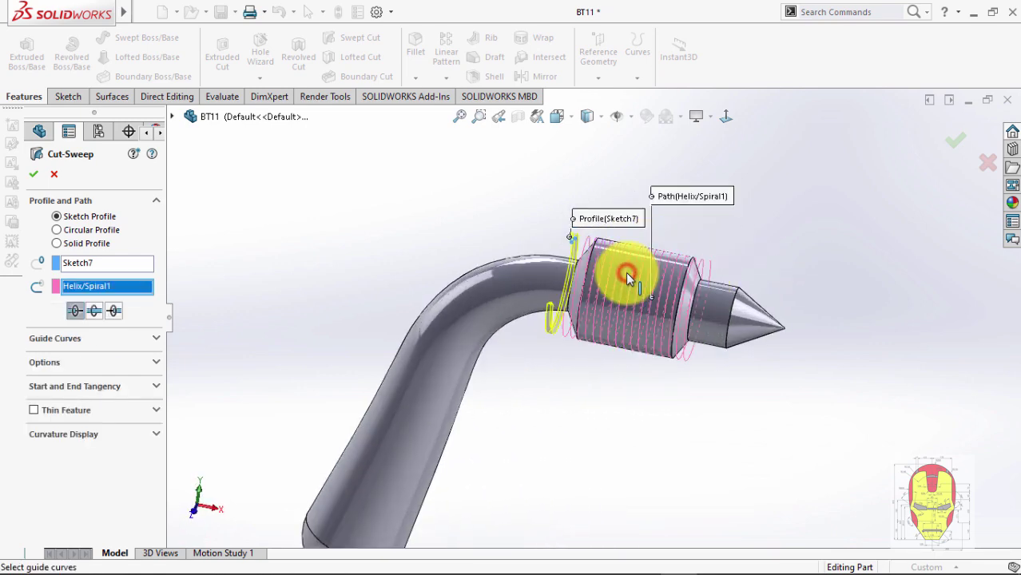
{"action": "left_click", "coordinate": [94, 311]}
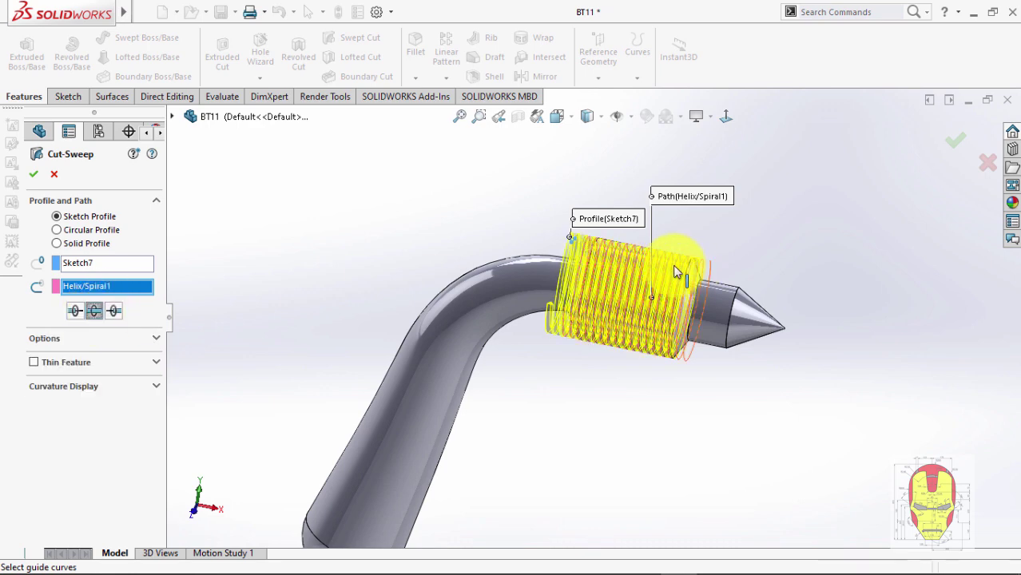
{"action": "middle_click_drag", "start_coordinate": [675, 271], "coordinate": [685, 302]}
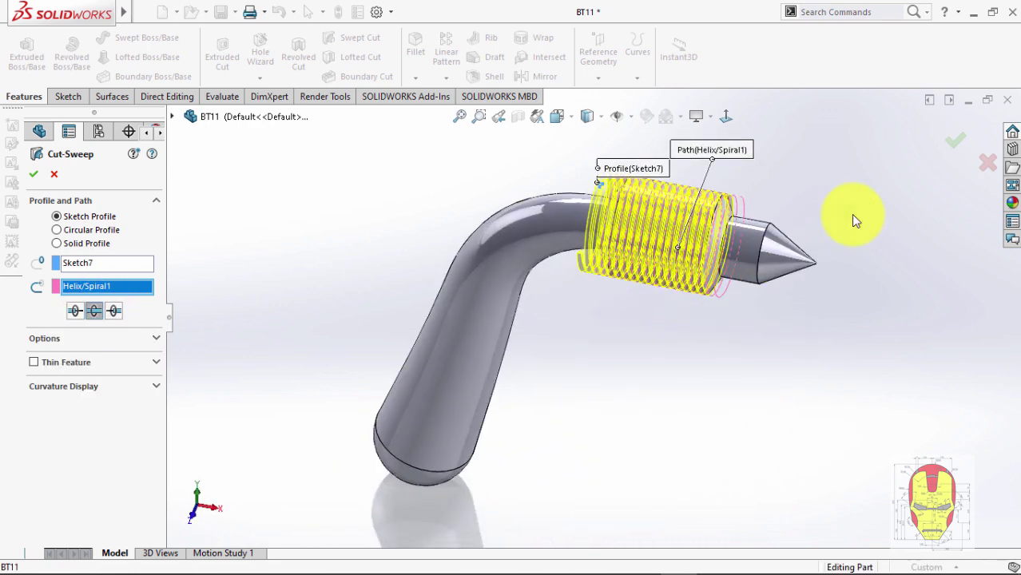
{"action": "left_click", "coordinate": [958, 144]}
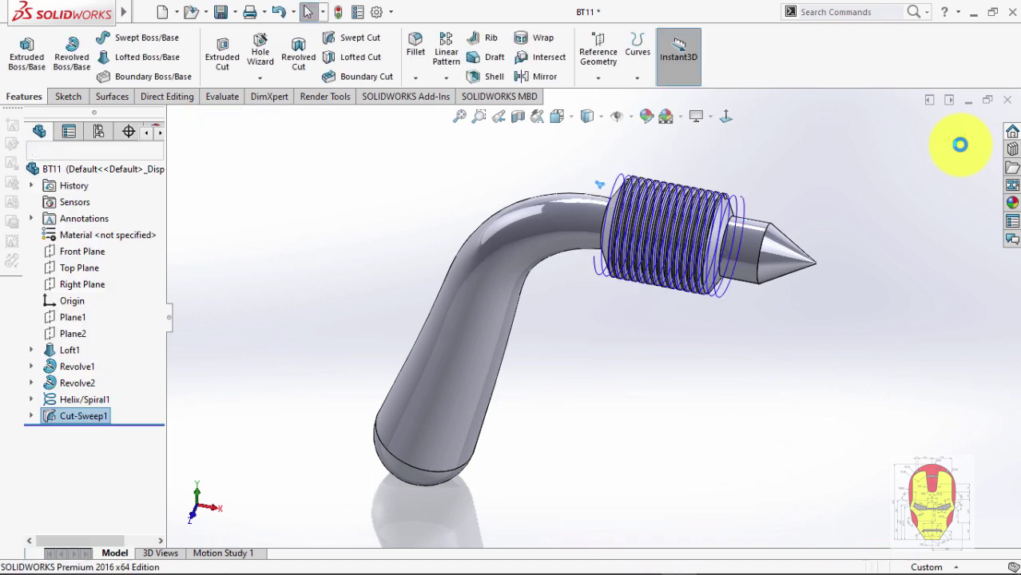
Hide the helix curve around the threaded section.
{"action": "middle_click_drag", "start_coordinate": [815, 182], "coordinate": [732, 205]}
{"action": "scroll", "coordinate": [773, 189], "scroll_direction": "up", "scroll_amount": 3}
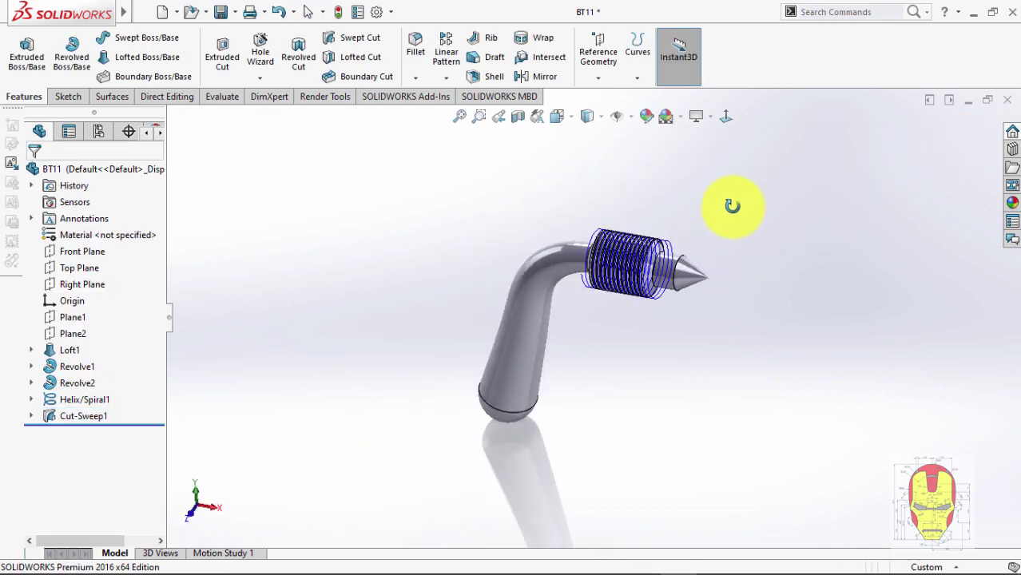
{"action": "scroll", "coordinate": [694, 225], "scroll_direction": "down", "scroll_amount": 4}
{"action": "left_click", "coordinate": [648, 266]}
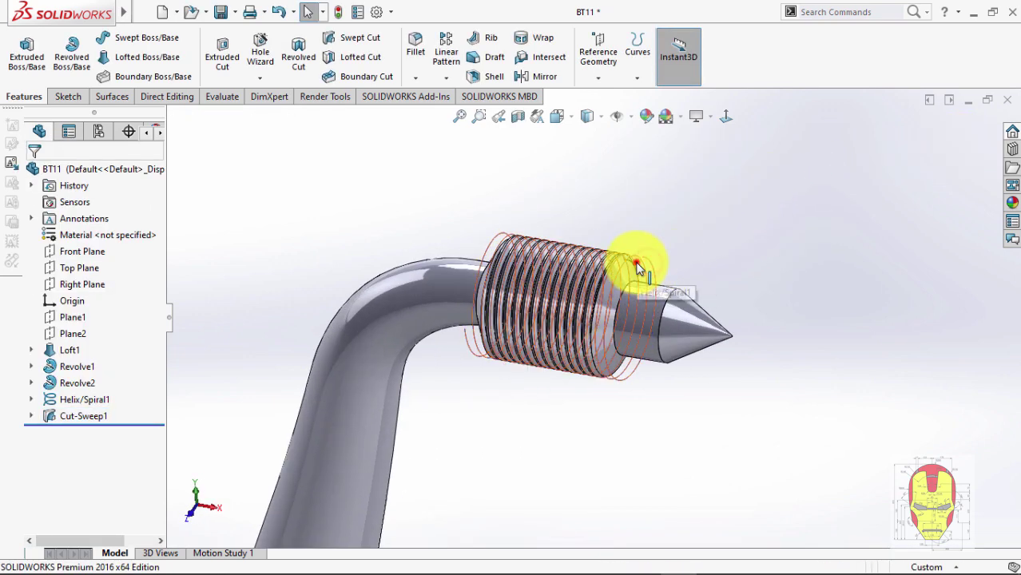
{"action": "left_click", "coordinate": [636, 265]}
{"action": "left_click", "coordinate": [697, 228]}
{"action": "middle_click_drag", "start_coordinate": [687, 240], "coordinate": [662, 334]}
{"action": "middle_click_drag", "start_coordinate": [471, 415], "coordinate": [498, 428]}
{"action": "middle_click_drag", "start_coordinate": [651, 276], "coordinate": [789, 240]}
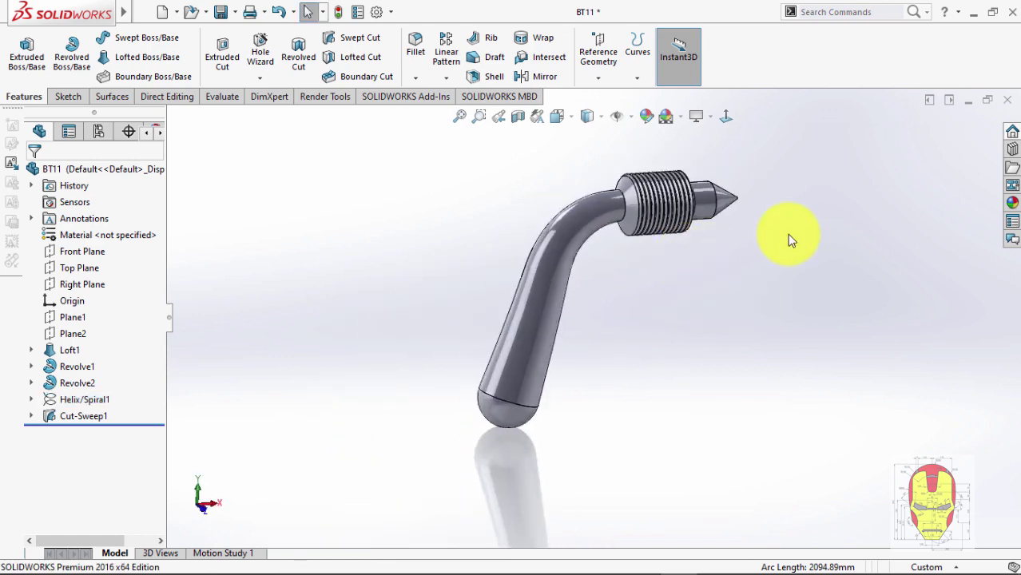
Apply the polished steel metal appearance to the whole part.
{"action": "left_click", "coordinate": [1014, 202]}
{"action": "left_click", "coordinate": [885, 142]}
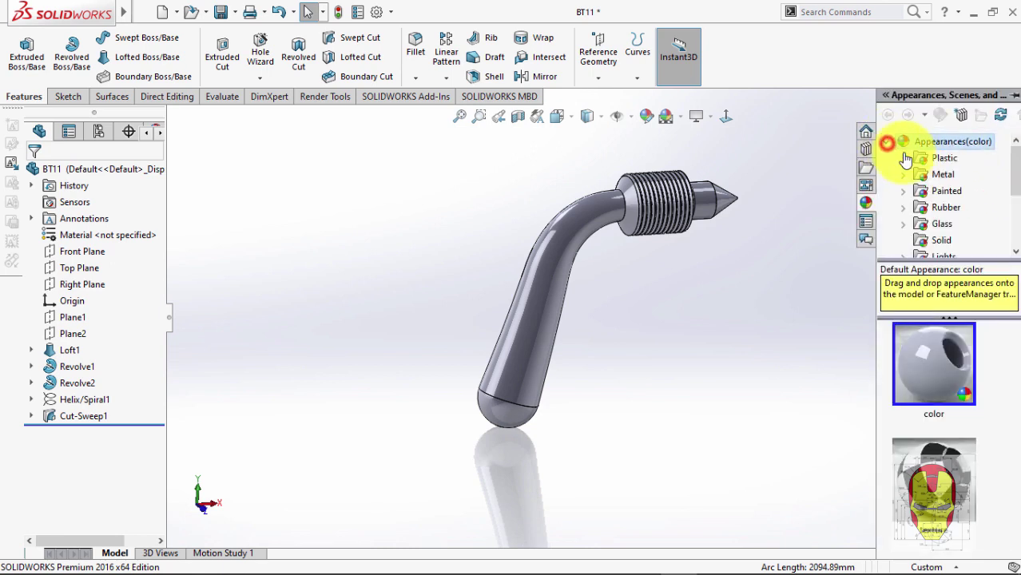
{"action": "left_click", "coordinate": [942, 175]}
{"action": "left_click_drag", "start_coordinate": [934, 364], "coordinate": [583, 224]}
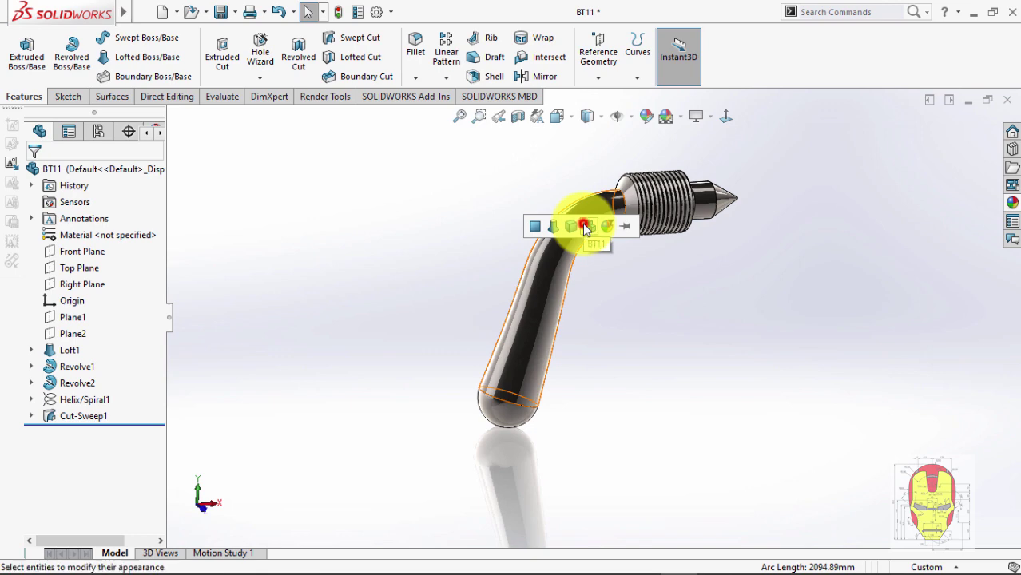
{"action": "left_click", "coordinate": [589, 227]}
{"action": "middle_click_drag", "start_coordinate": [729, 273], "coordinate": [660, 275]}
Apply the Backdrop - Studio Room scene from the basic scenes to the view.
{"action": "left_click", "coordinate": [1010, 207]}
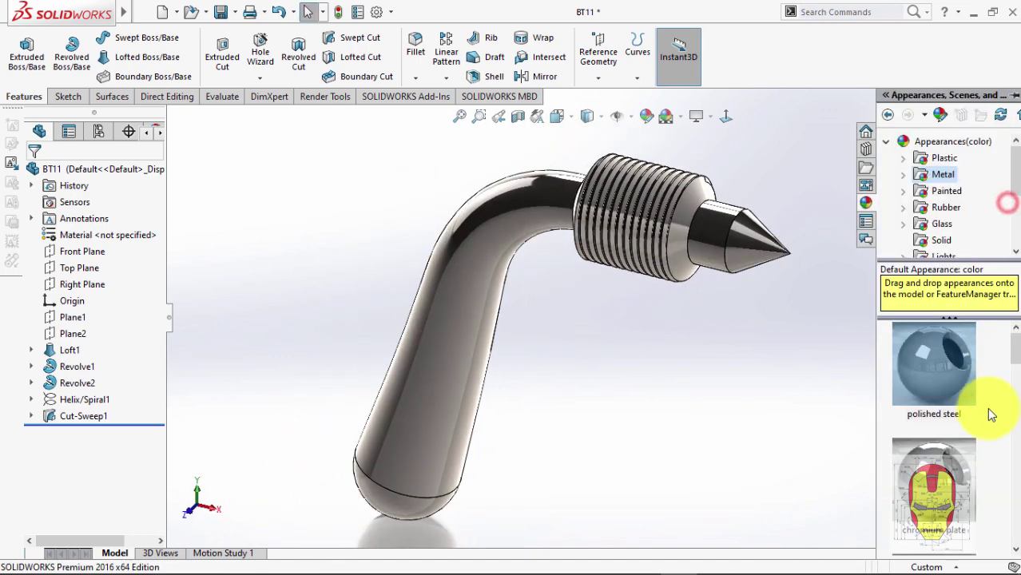
{"action": "scroll", "coordinate": [960, 400], "scroll_direction": "down", "scroll_amount": 2}
{"action": "scroll", "coordinate": [942, 231], "scroll_direction": "down", "scroll_amount": 3}
{"action": "left_click", "coordinate": [888, 225]}
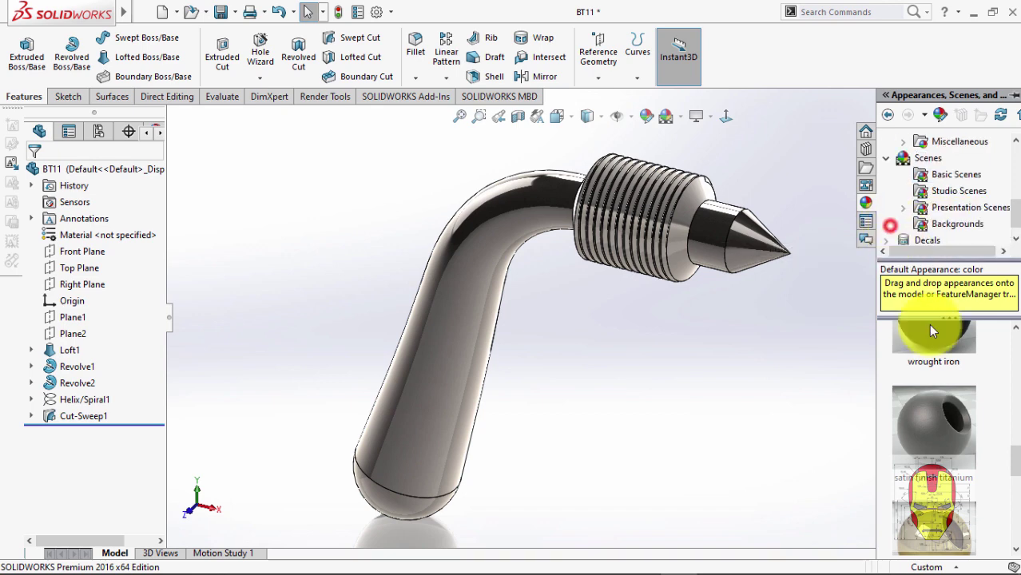
{"action": "scroll", "coordinate": [926, 336], "scroll_direction": "down", "scroll_amount": 2}
{"action": "left_click", "coordinate": [936, 177]}
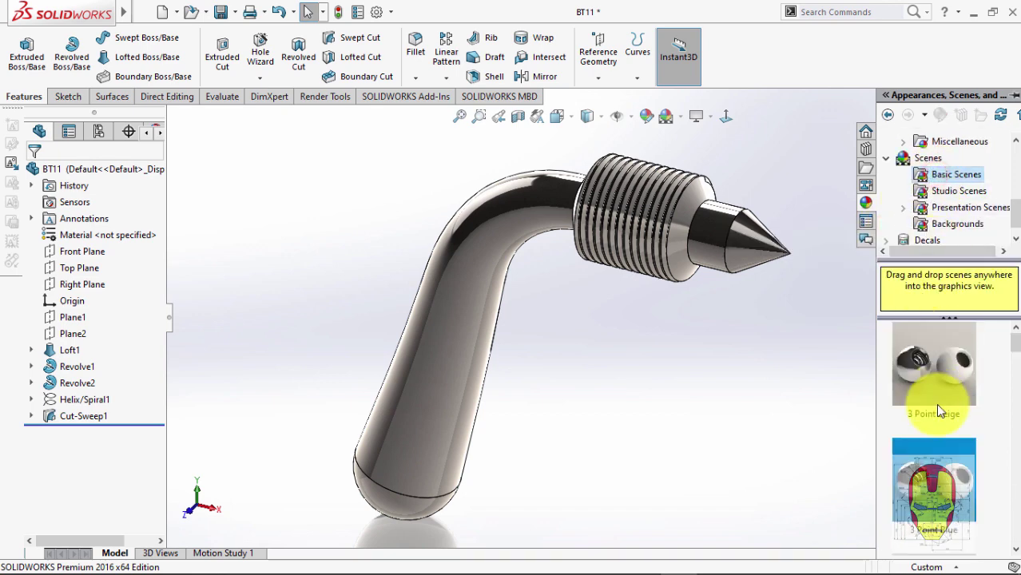
{"action": "scroll", "coordinate": [938, 414], "scroll_direction": "down", "scroll_amount": 3}
{"action": "left_click_drag", "start_coordinate": [939, 416], "coordinate": [793, 347]}
{"action": "middle_click_drag", "start_coordinate": [702, 364], "coordinate": [754, 345]}
Apply the chromium plate appearance from the chrome metals to the whole part.
{"action": "left_click", "coordinate": [1012, 202]}
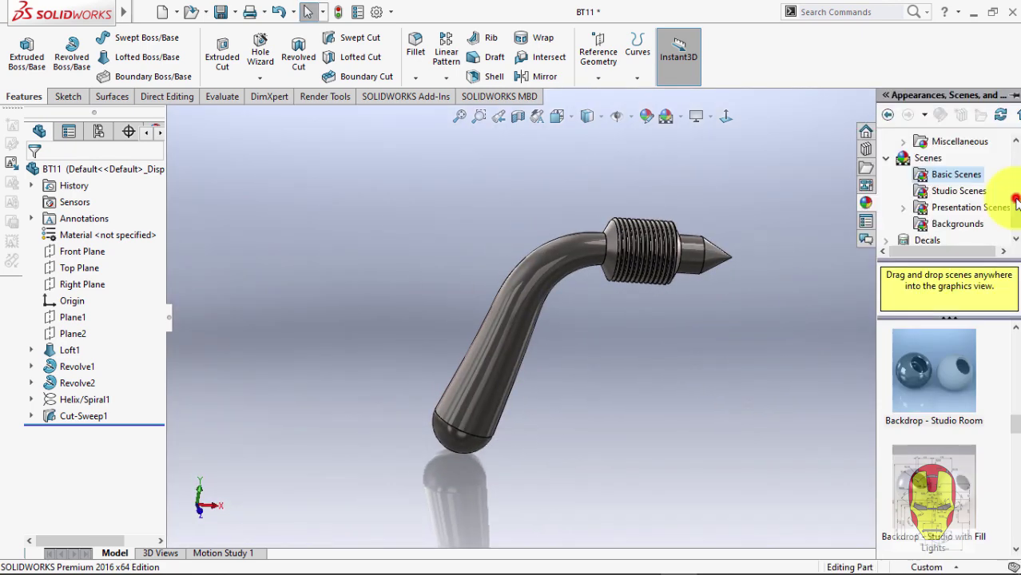
{"action": "left_click_drag", "start_coordinate": [1012, 207], "coordinate": [1013, 152]}
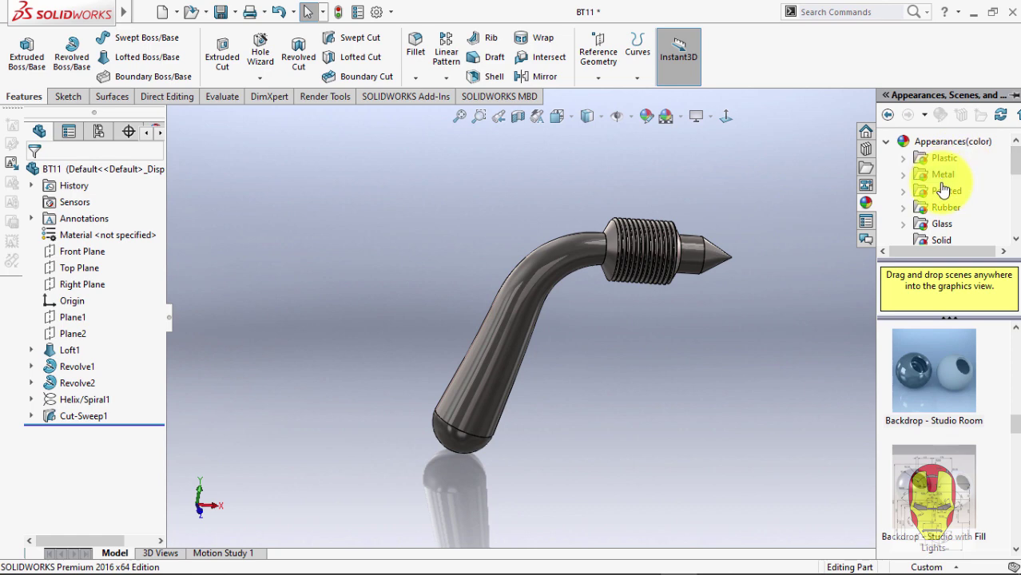
{"action": "left_click", "coordinate": [943, 174]}
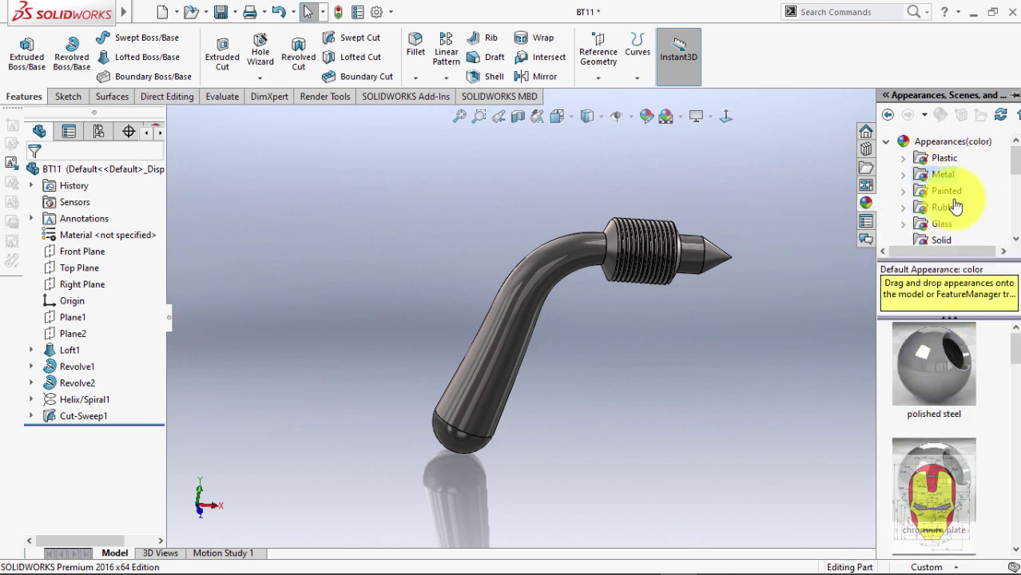
{"action": "scroll", "coordinate": [963, 220], "scroll_direction": "up", "scroll_amount": 1}
{"action": "left_click", "coordinate": [902, 175]}
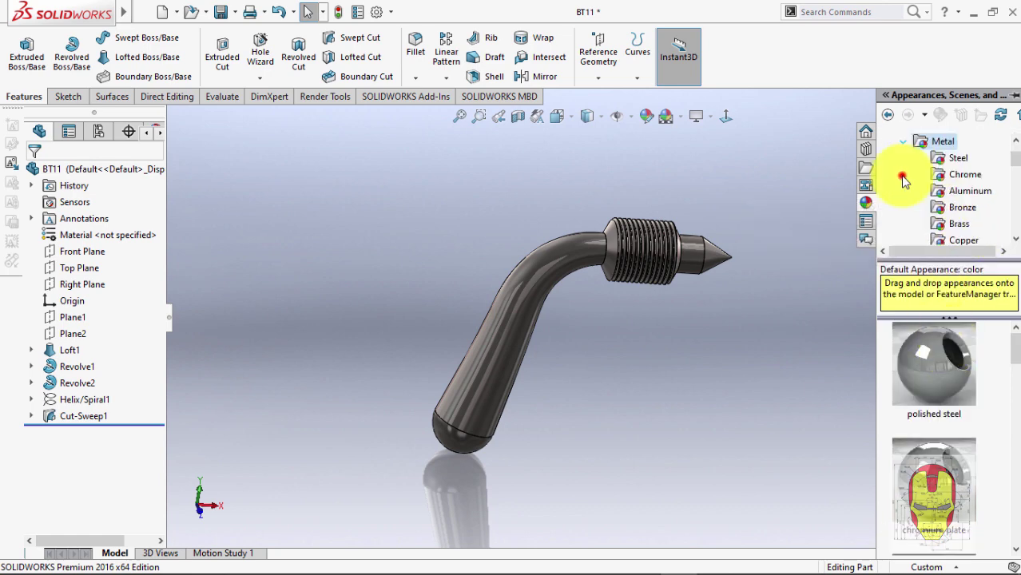
{"action": "left_click", "coordinate": [956, 191]}
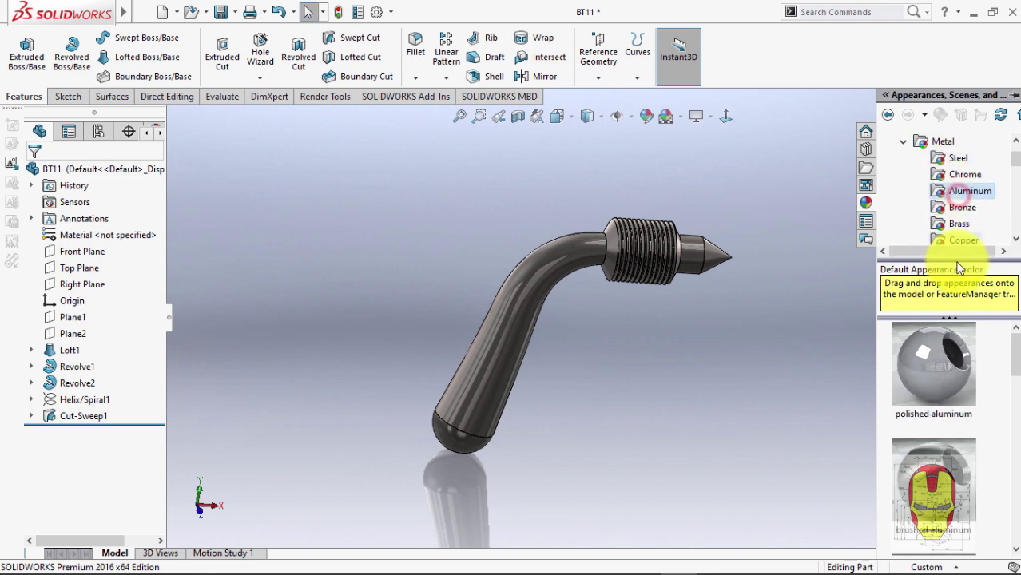
{"action": "left_click", "coordinate": [956, 175]}
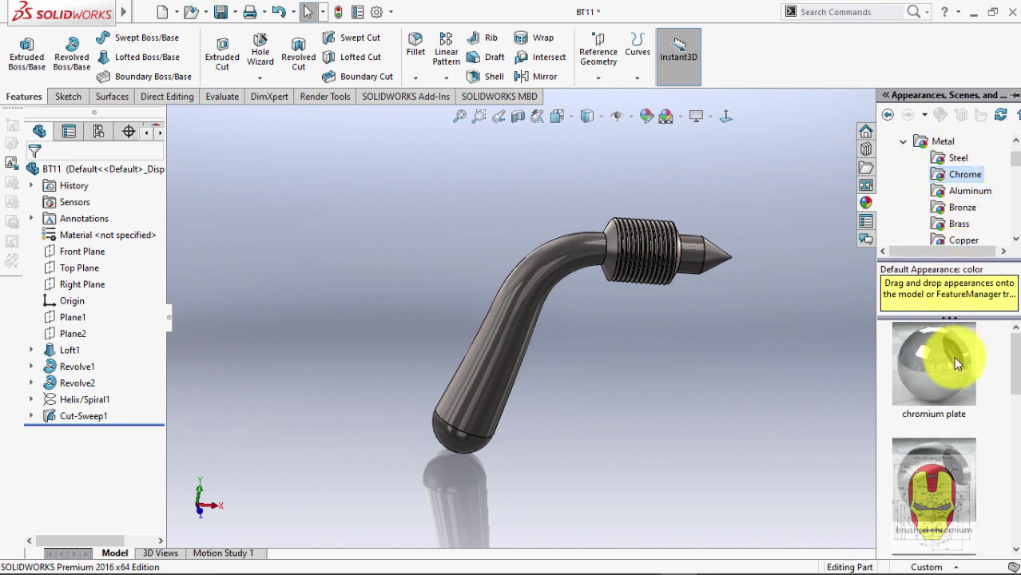
{"action": "left_click_drag", "start_coordinate": [948, 364], "coordinate": [516, 319]}
{"action": "left_click", "coordinate": [519, 317]}
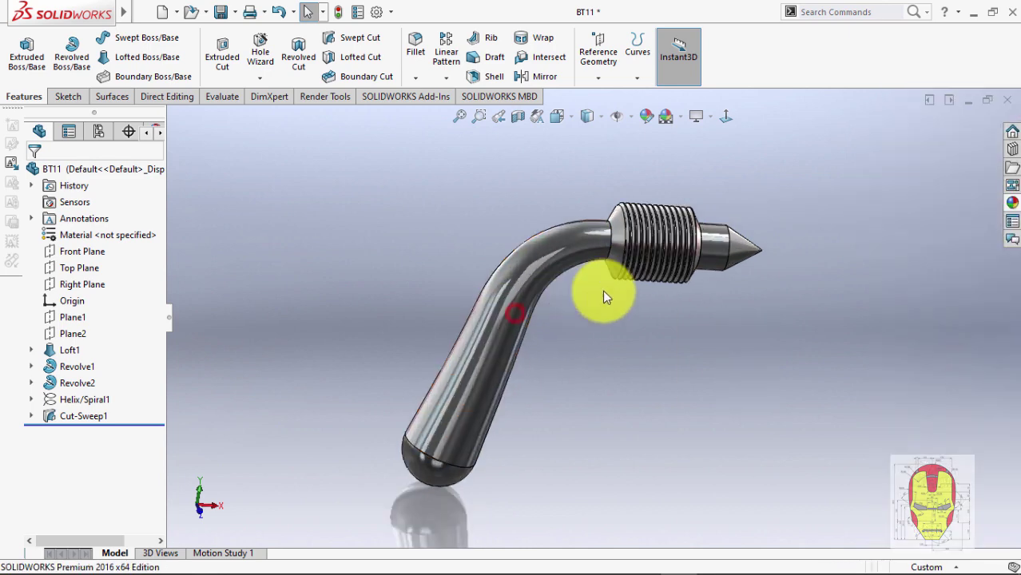
{"action": "middle_click_drag", "start_coordinate": [604, 291], "coordinate": [583, 246]}
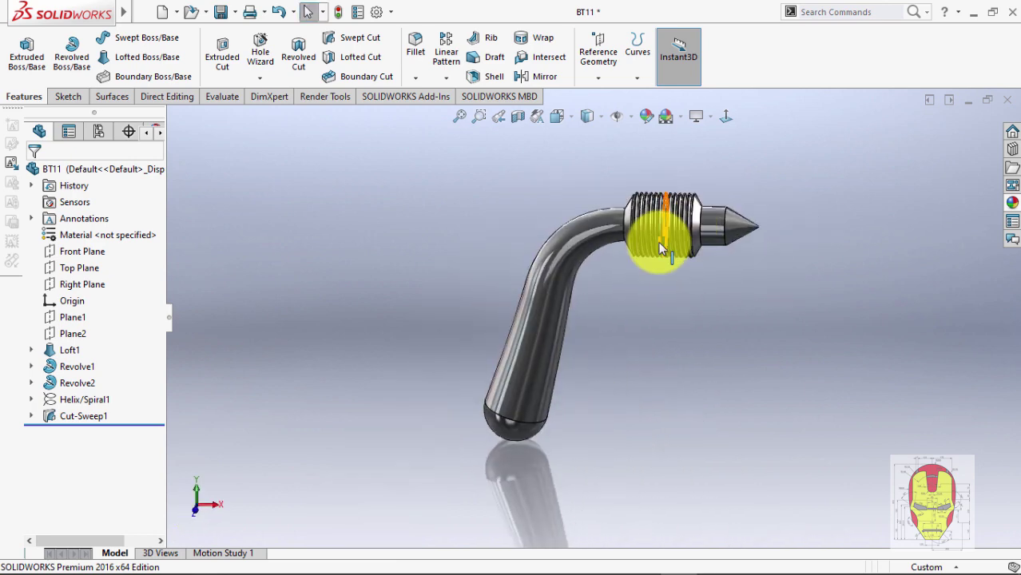